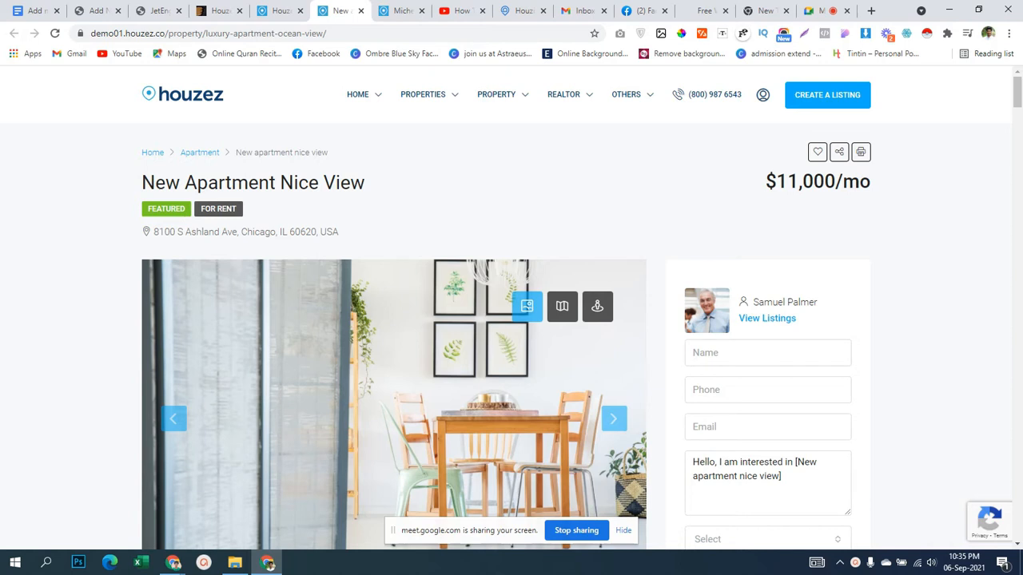
Select the property title text, then deselect it.
mouse_move(155, 182)
left_mouse_down()
mouse_move(366, 182)
mouse_move(303, 197)
mouse_move(143, 183)
left_mouse_up()
left_click(367, 182)
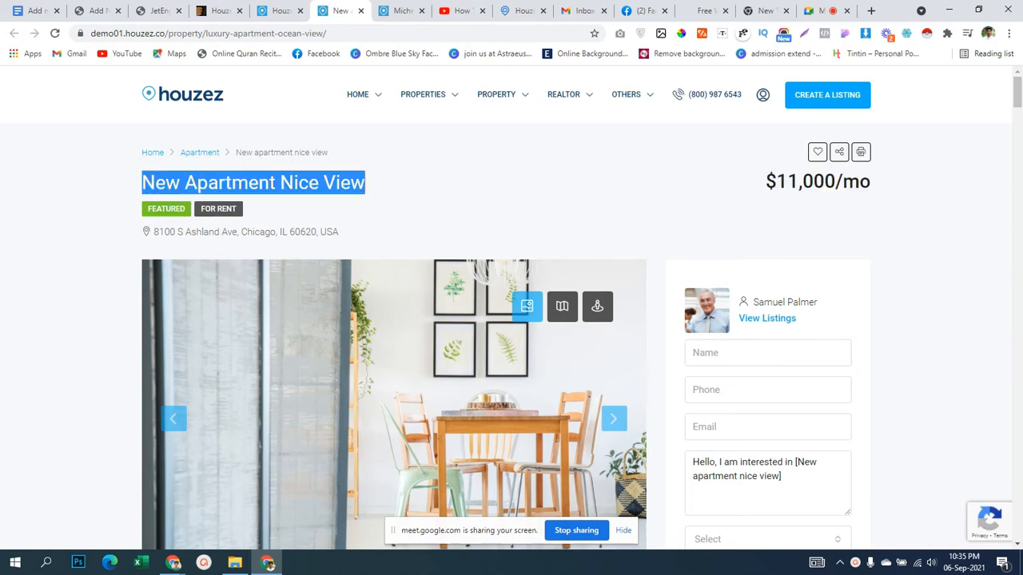
left_click(366, 184)
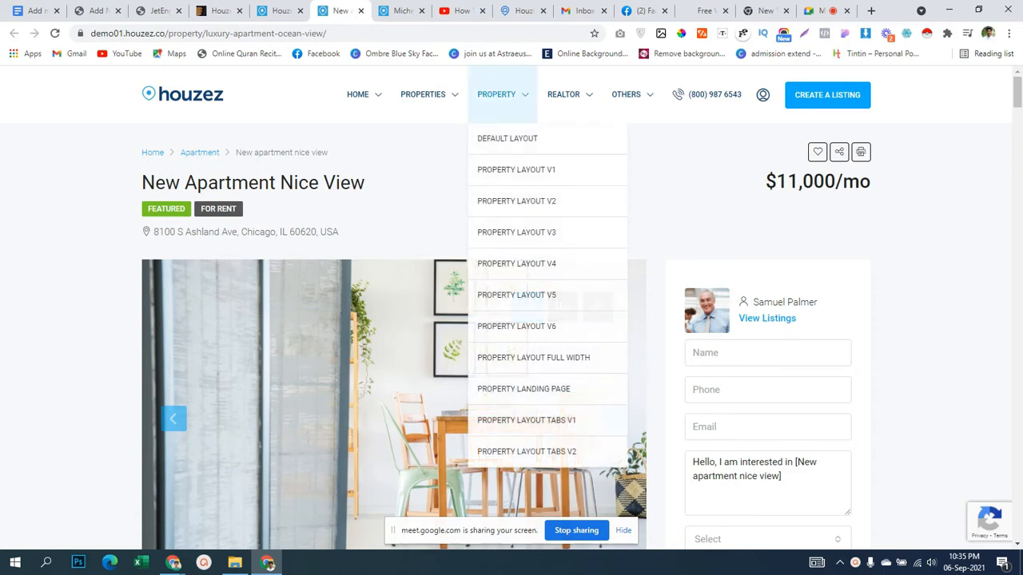
Copy the second agent's name from the Houzez Agents listing, then return to the JetEngine tab.
mouse_move(569, 95)
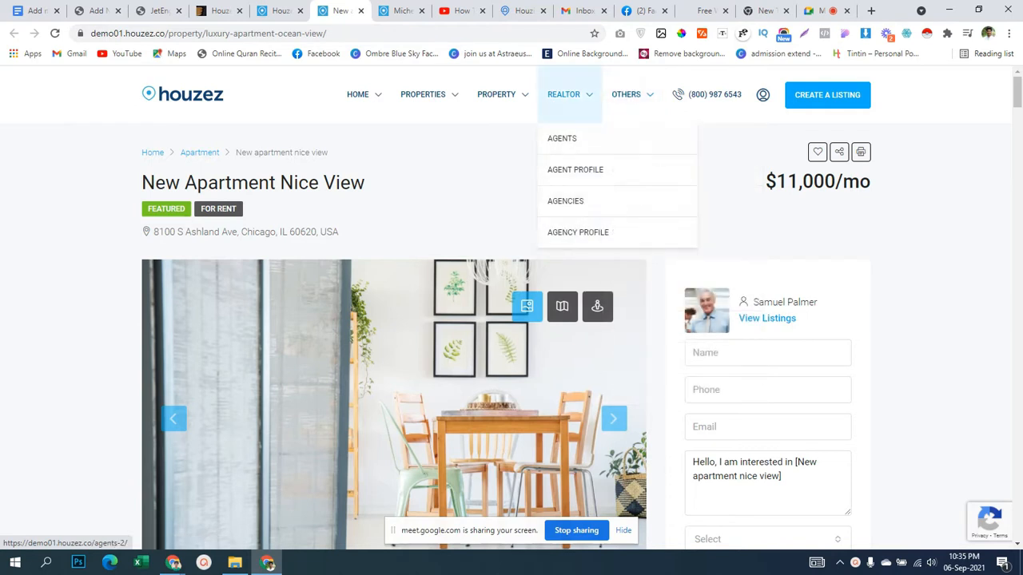
left_click(562, 139)
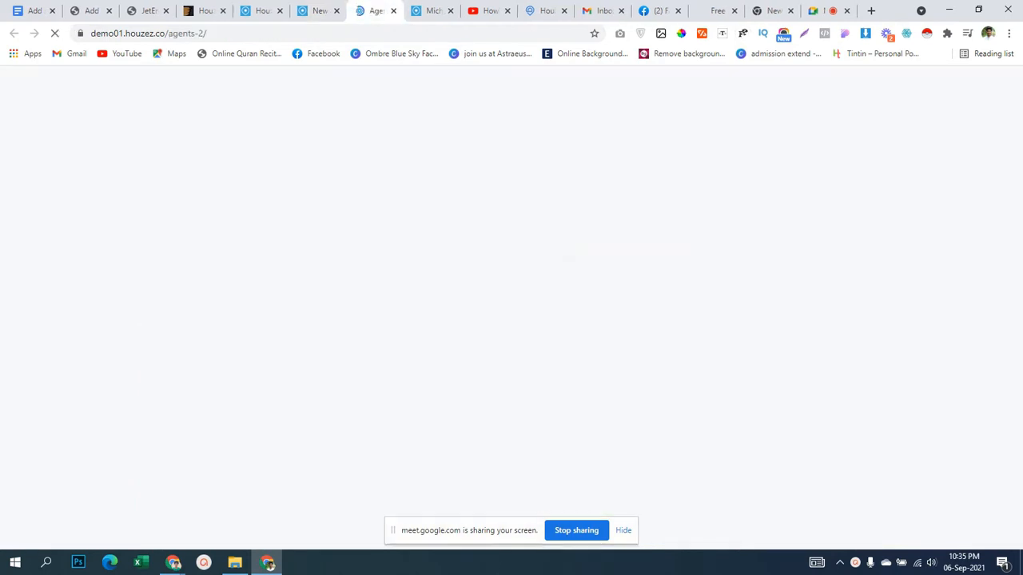
scroll(512, 308, "down", 1)
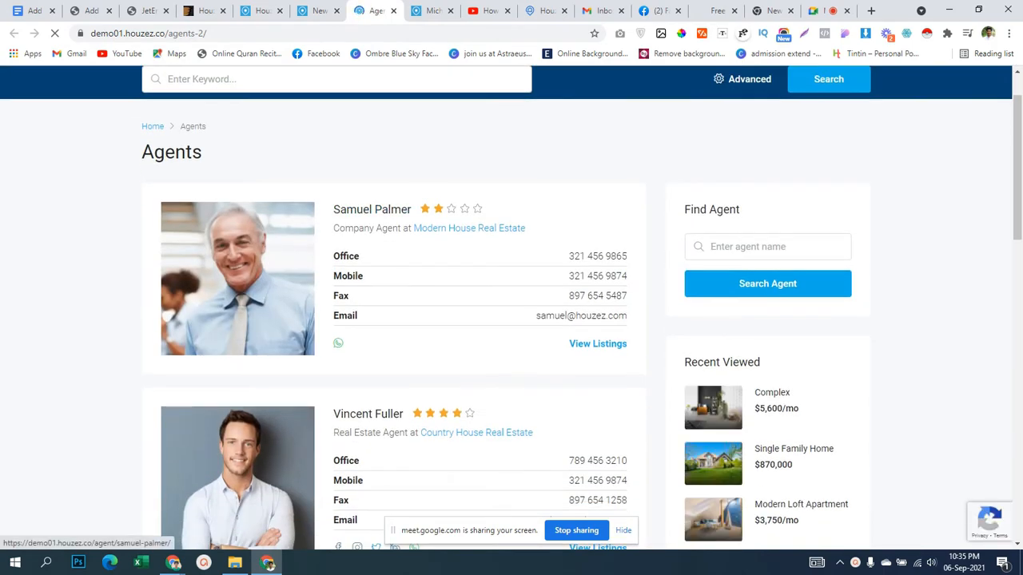
scroll(238, 279, "down", 3)
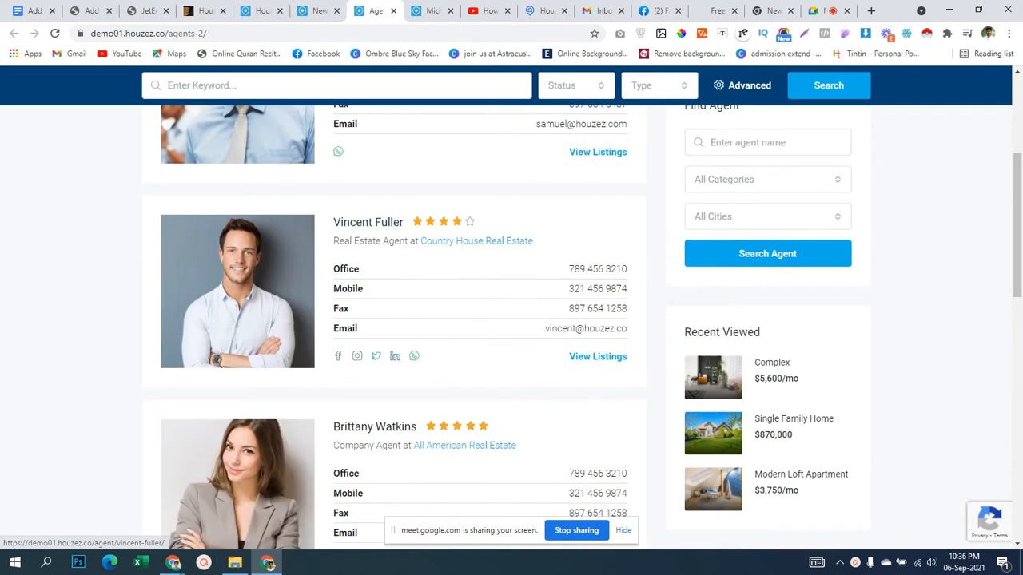
left_click_drag(333, 222, 404, 222)
key("ctrl+c")
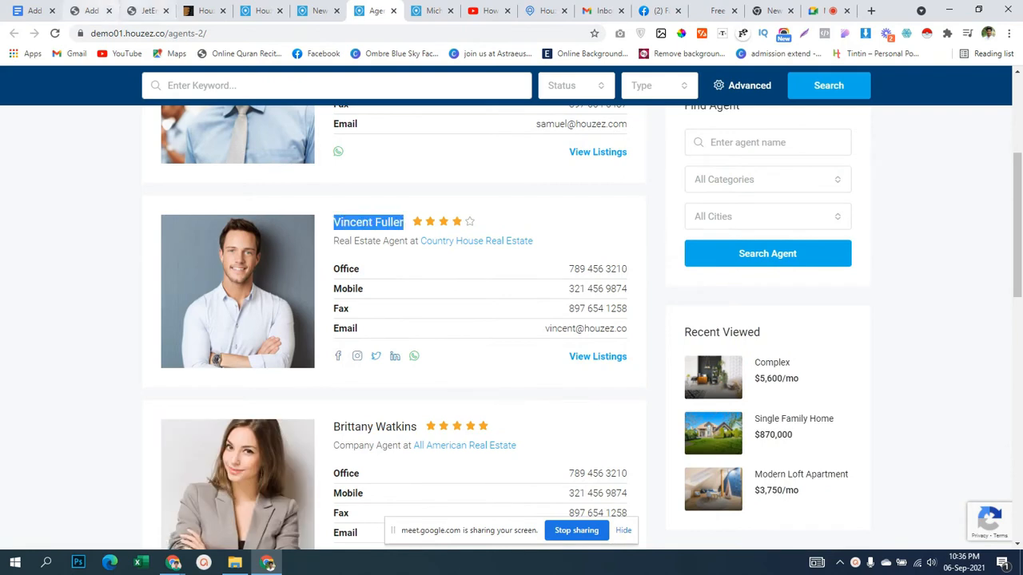
left_click(145, 11)
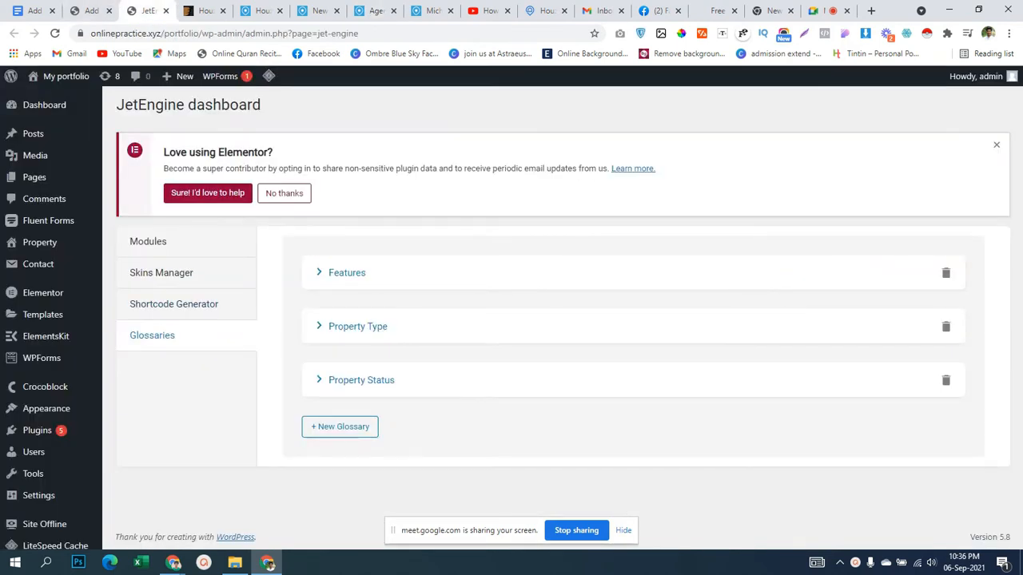
Paste the copied agent name as the new agent post's title.
mouse_move(46, 408)
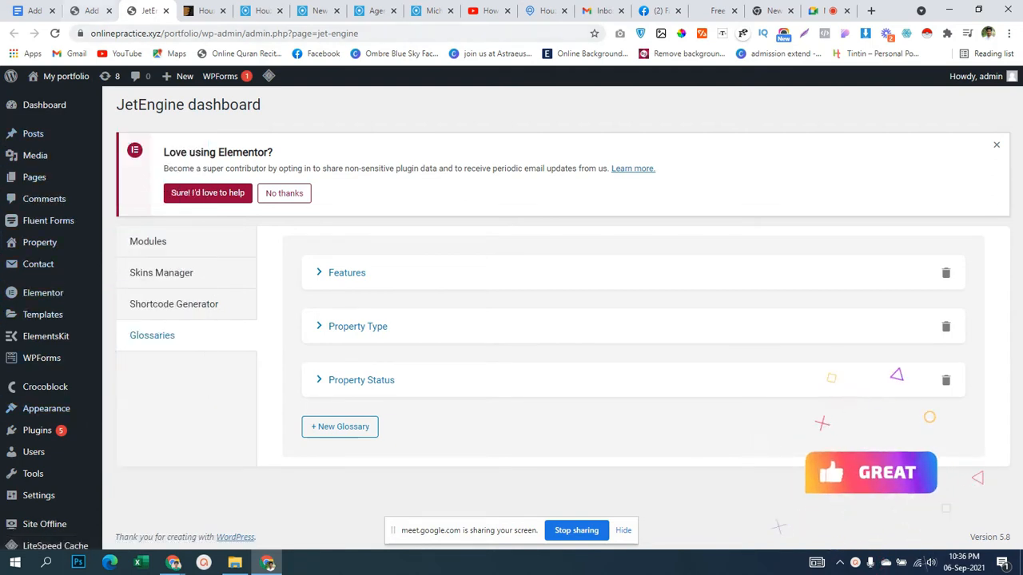
left_click(90, 10)
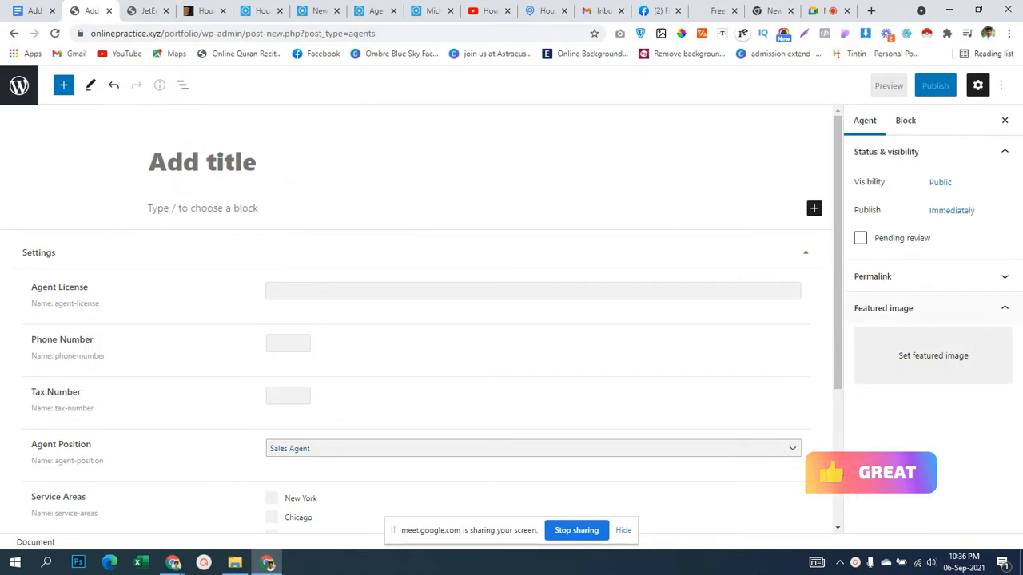
left_click(202, 162)
key("ctrl+v")
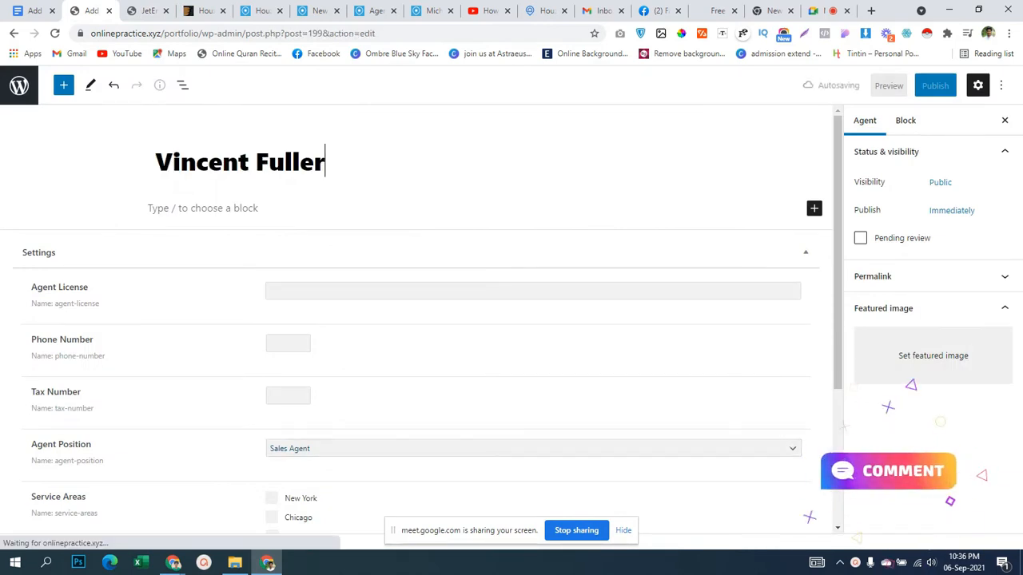
Copy the license number from the agent's Houzez profile into the Agent License field.
left_click(144, 10)
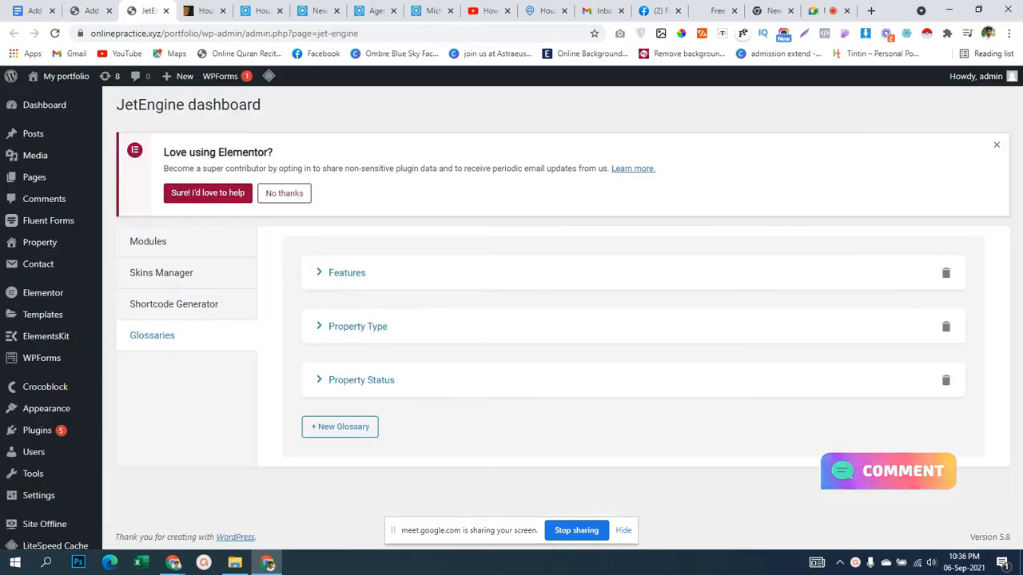
left_click(369, 11)
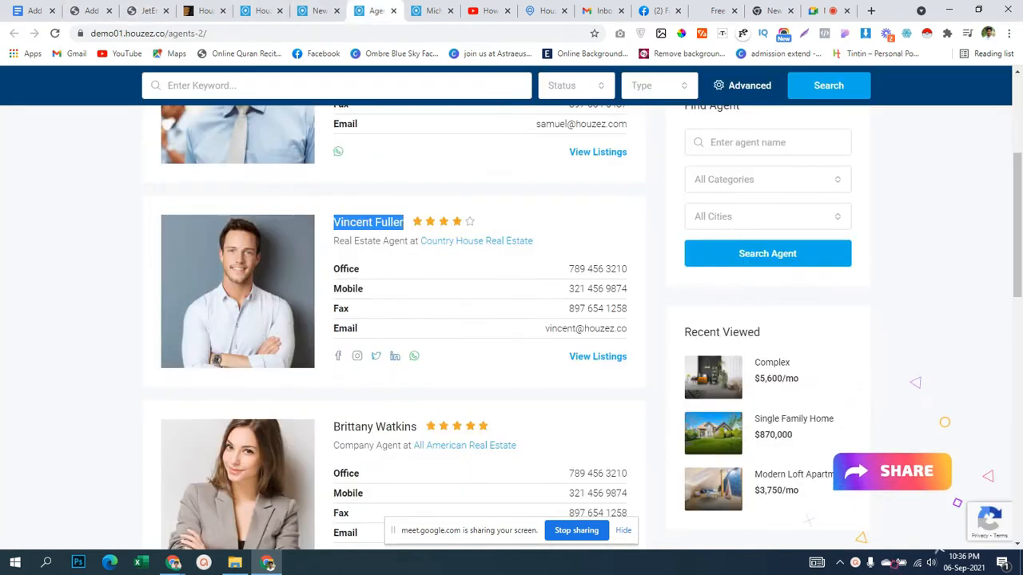
left_click_drag(369, 11, 153, 10)
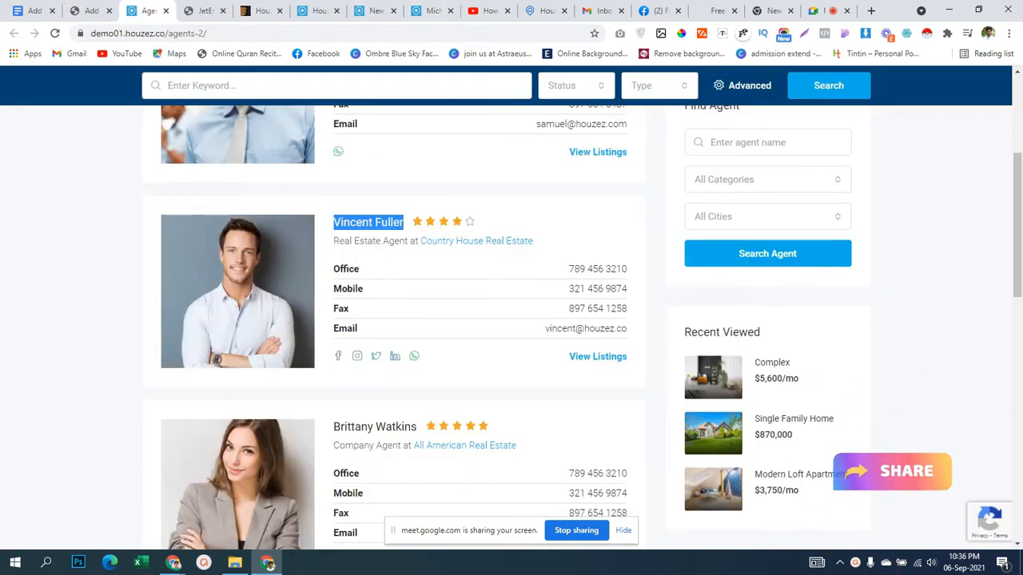
left_click(367, 222)
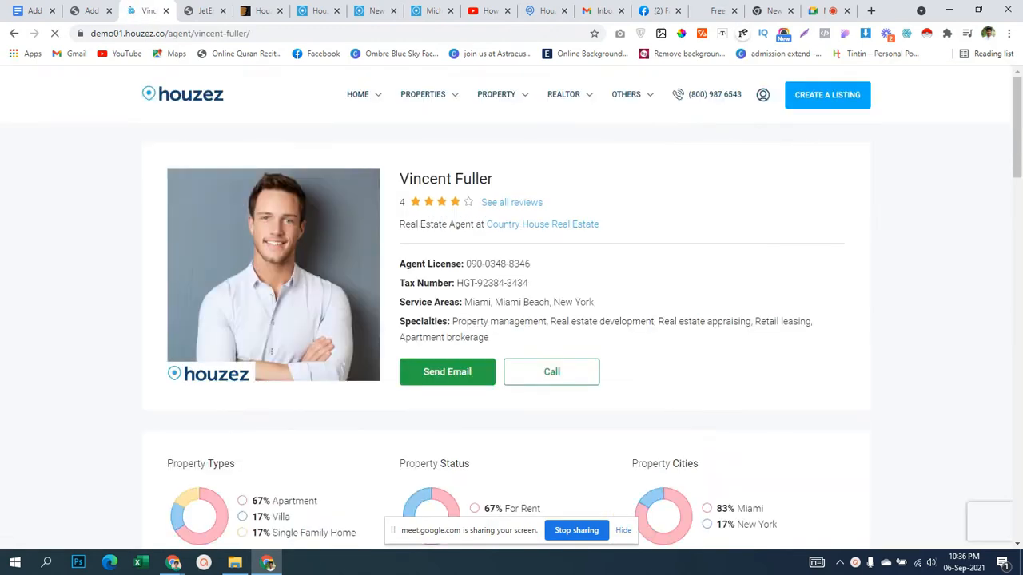
left_click_drag(466, 264, 531, 263)
key("ctrl+c")
left_click(90, 11)
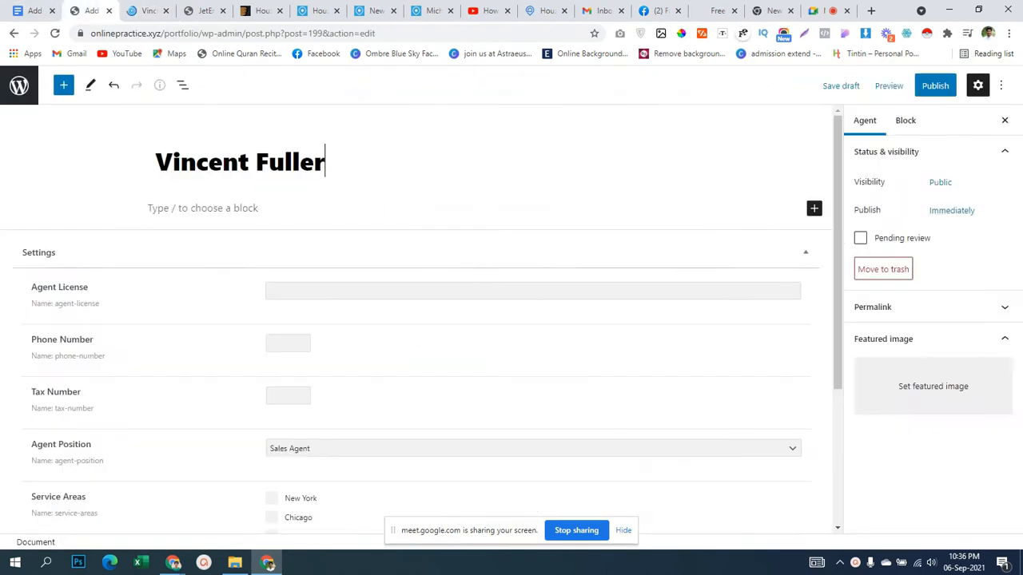
left_click(336, 291)
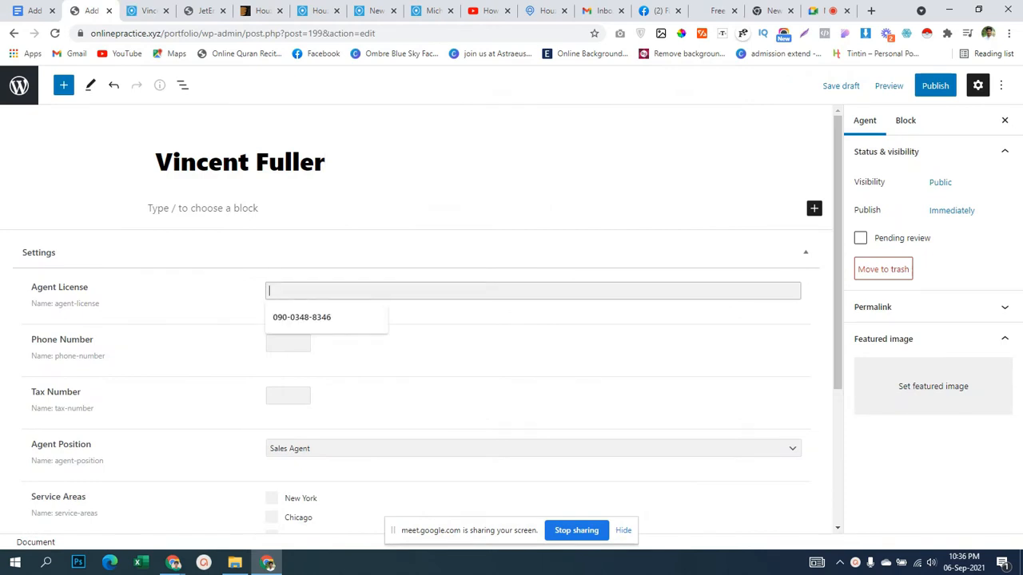
key("ctrl+v")
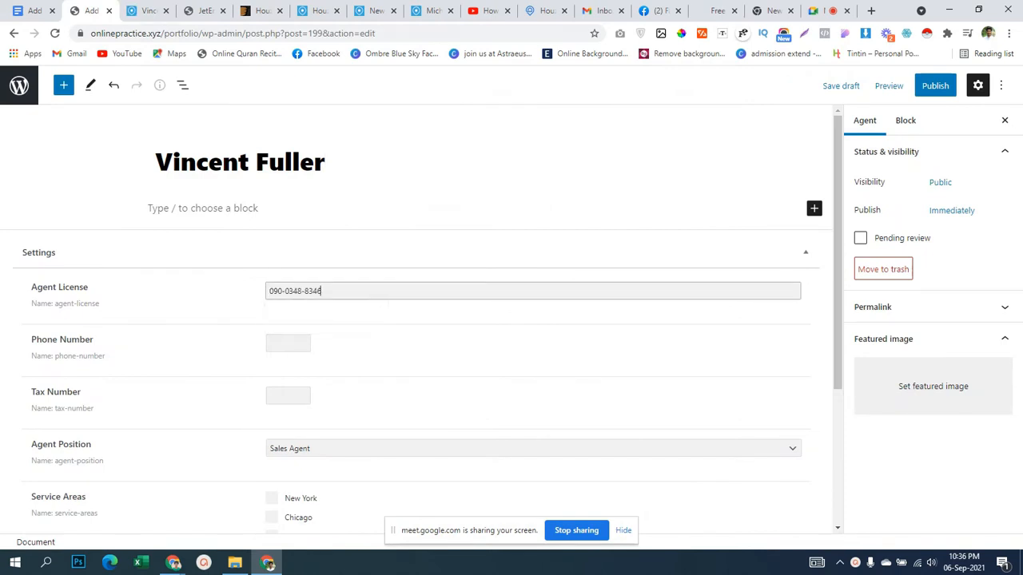
Copy the agent's About paragraph from the profile and place the cursor in the post body.
key("ctrl+Tab")
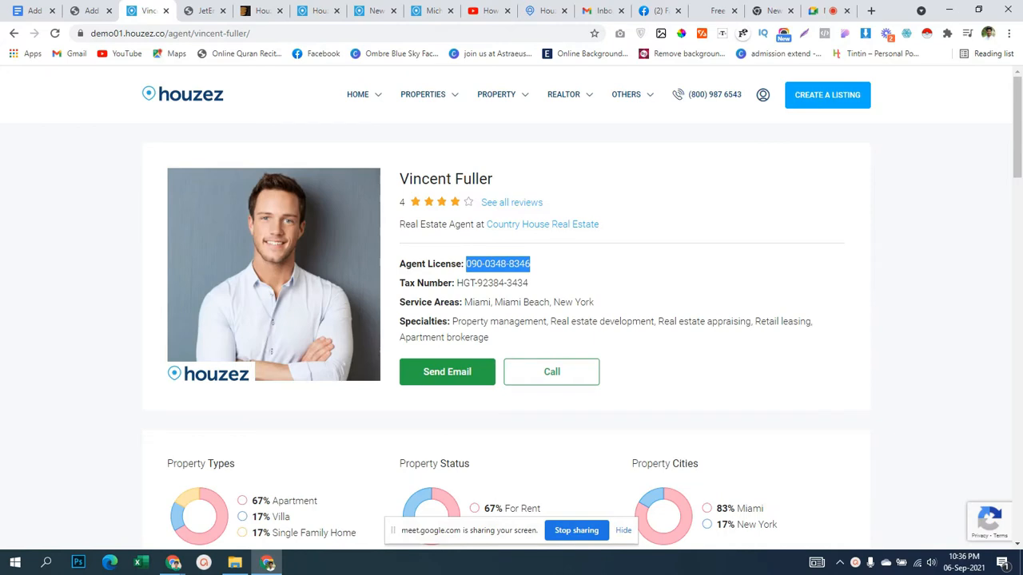
scroll(511, 320, "down", 4)
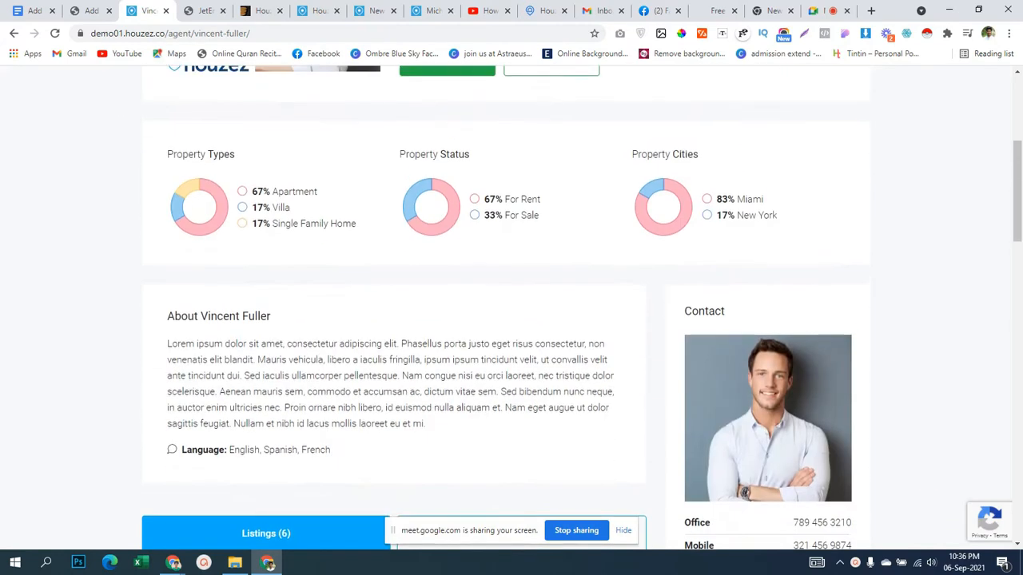
left_click_drag(167, 333, 426, 413)
key("ctrl+c")
left_click(90, 10)
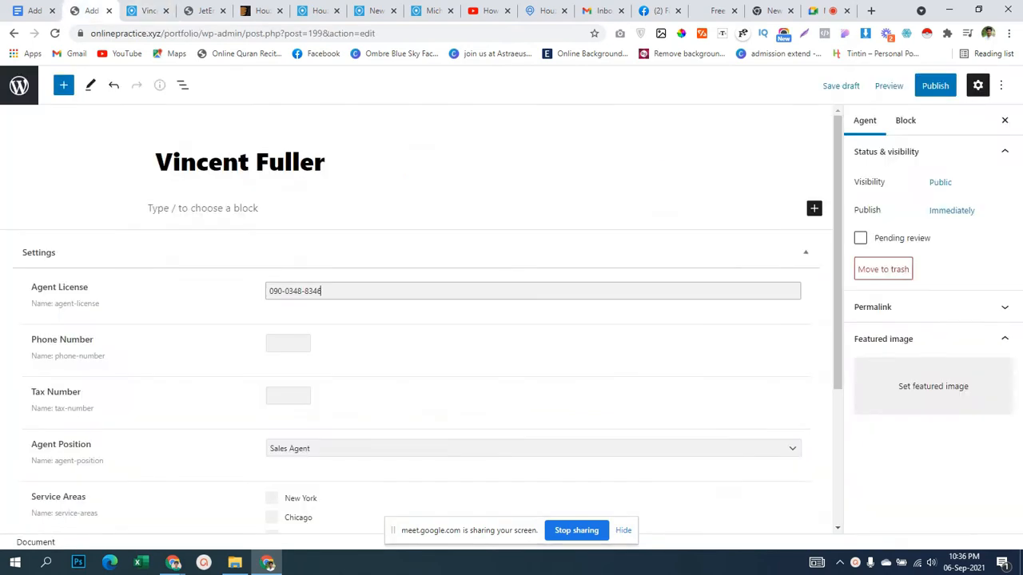
scroll(421, 324, "down", 1)
scroll(421, 324, "up", 1)
left_click(239, 209)
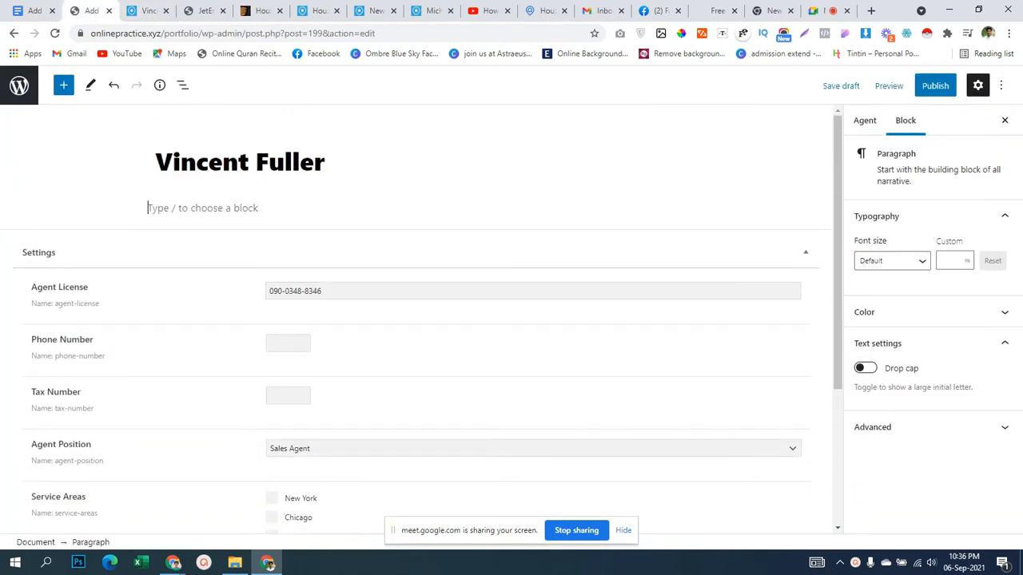
Paste the About text into the body and copy the agent's phone into Phone Number.
key("ctrl+v")
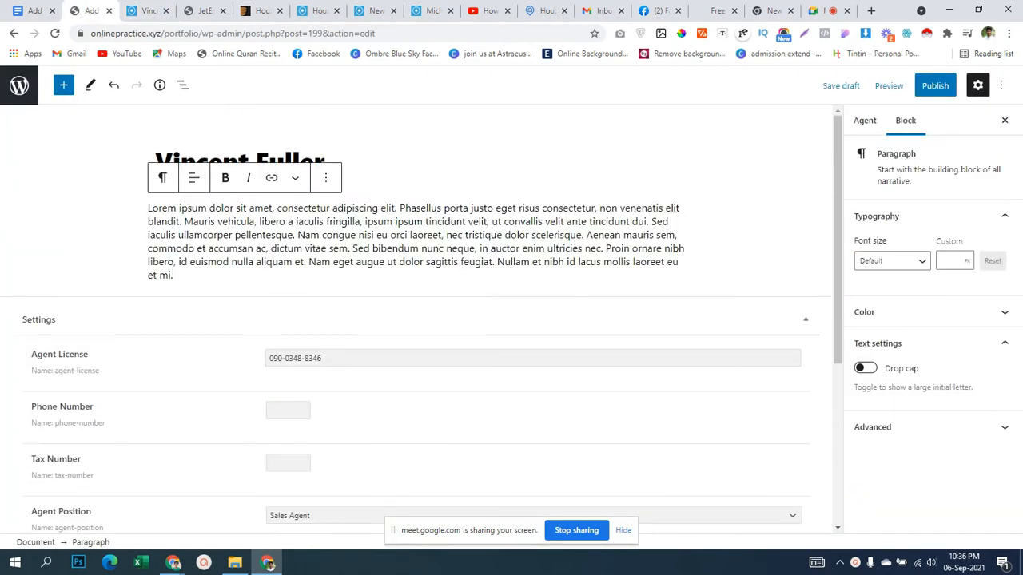
scroll(421, 324, "down", 3)
left_click(282, 219)
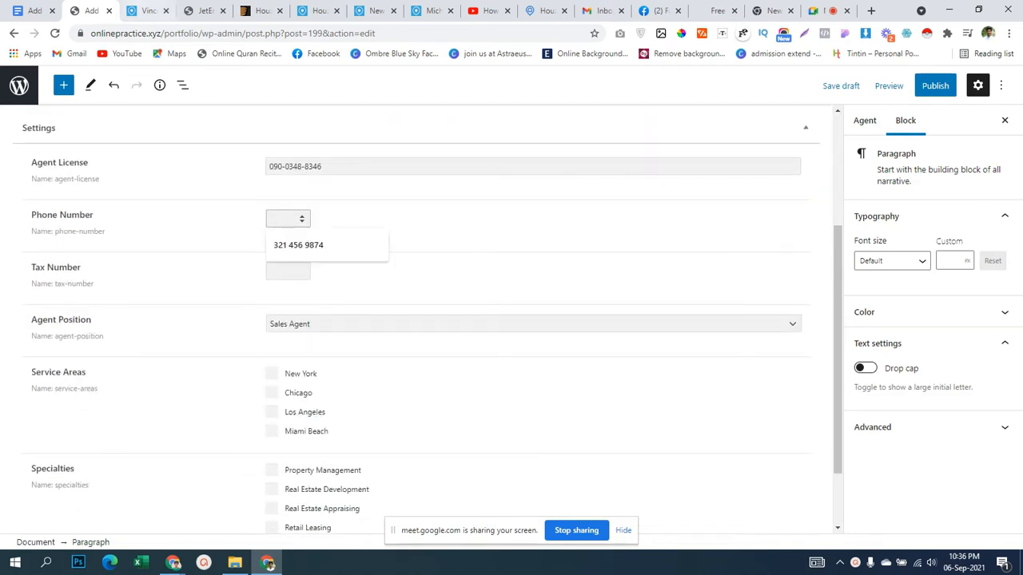
key("ctrl+Tab")
scroll(511, 303, "up", 4)
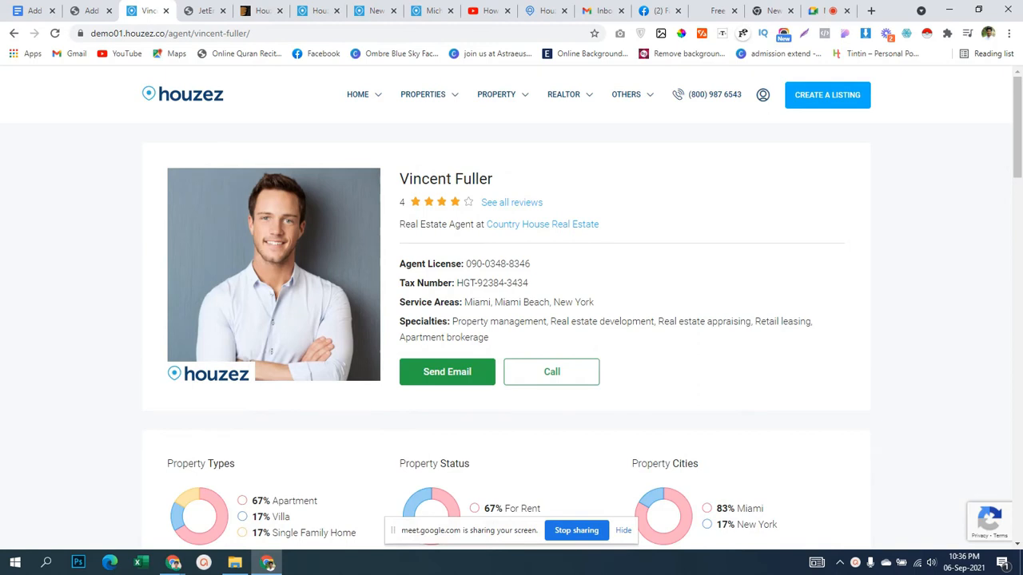
left_click(551, 372)
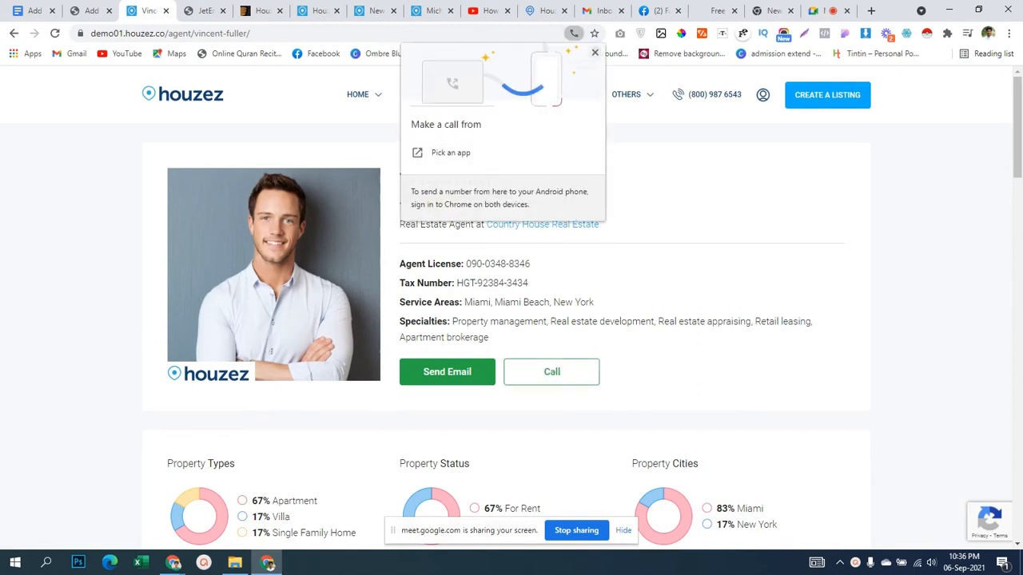
key("Escape")
right_click(577, 372)
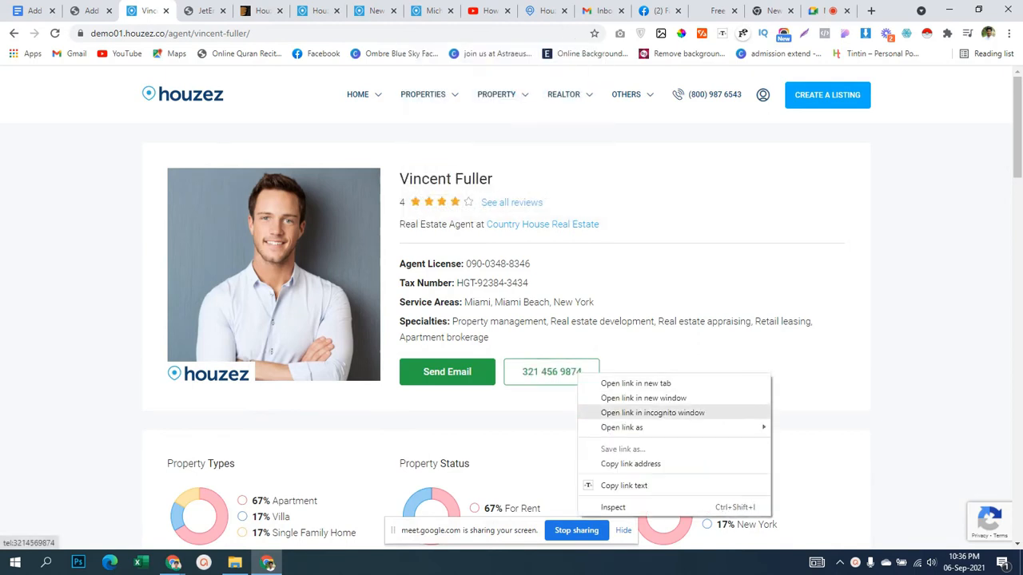
left_click(631, 485)
left_click(88, 12)
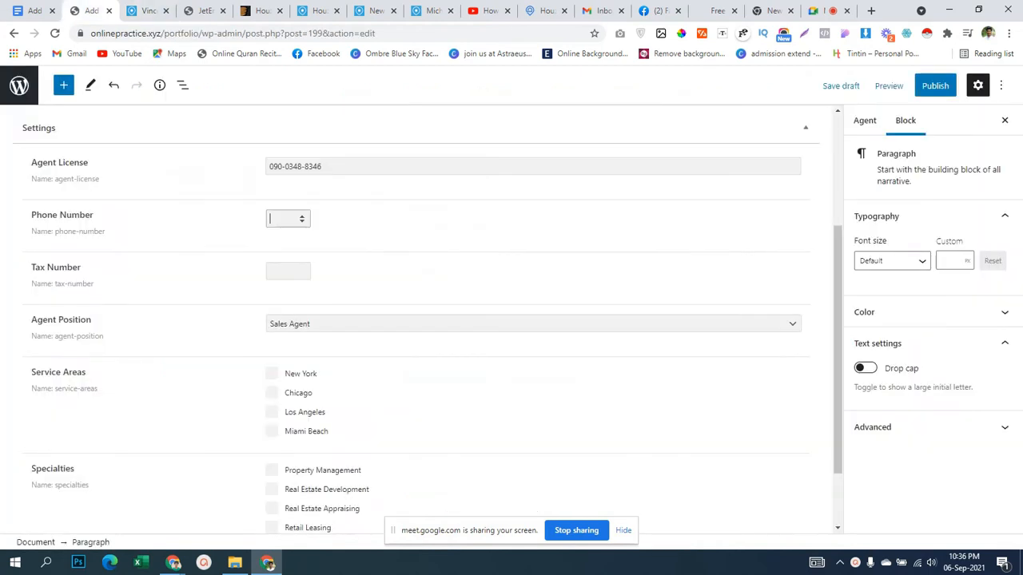
key("ctrl+v")
Try pasting the agent's tax number into Tax Number, then clear the field.
left_click(284, 272)
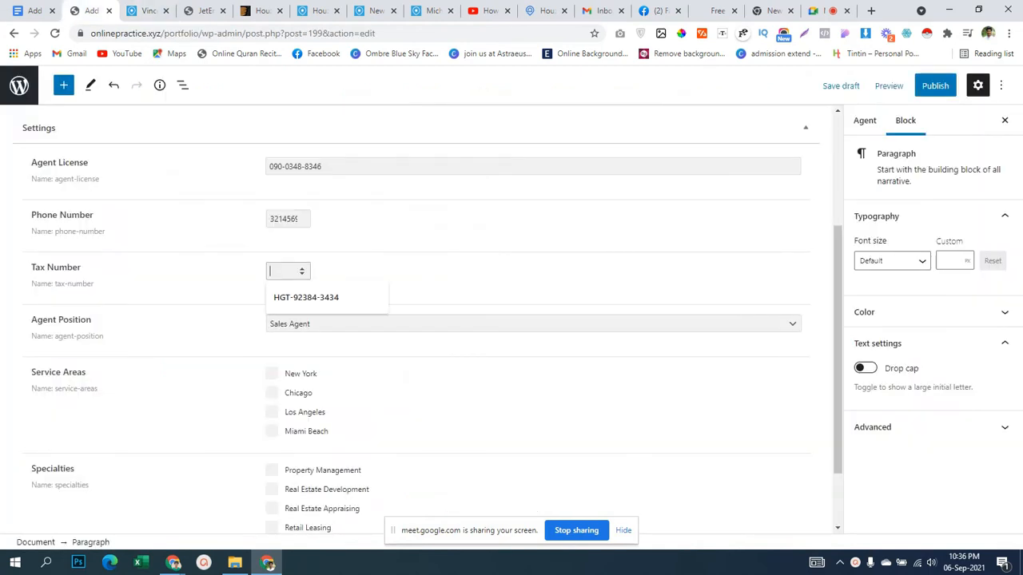
left_click(145, 11)
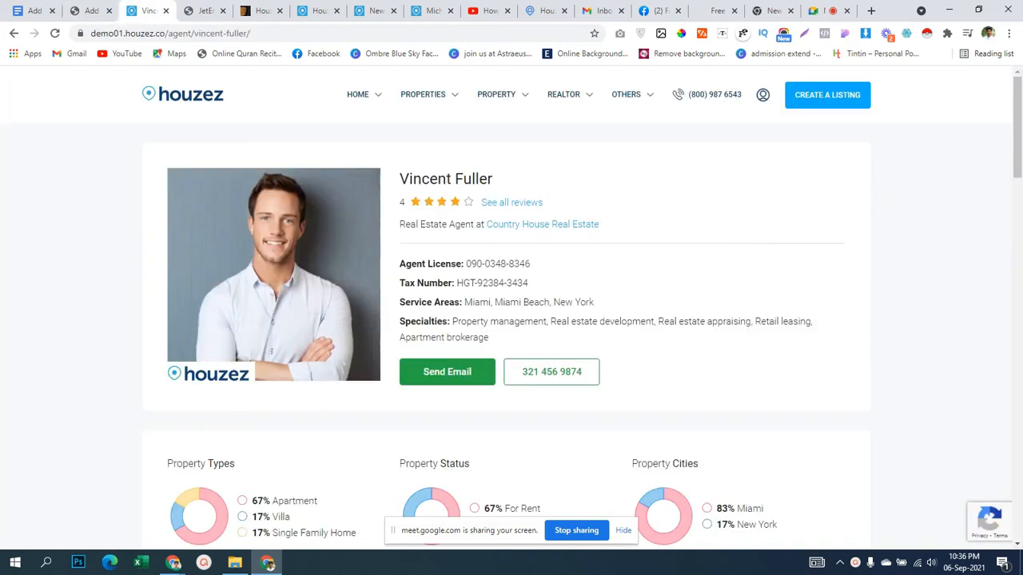
left_click_drag(456, 283, 529, 283)
left_click(88, 11)
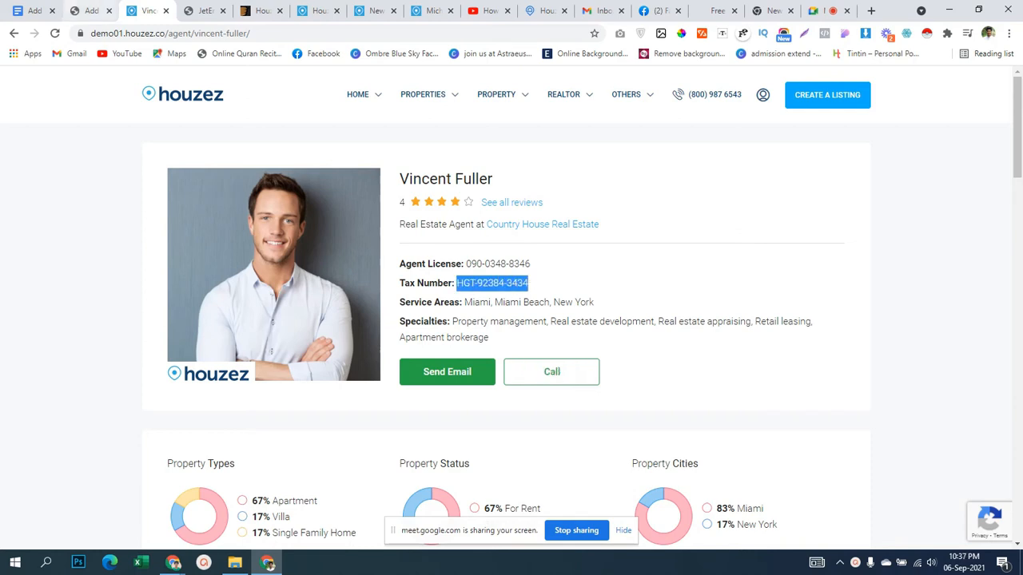
key("ctrl+v")
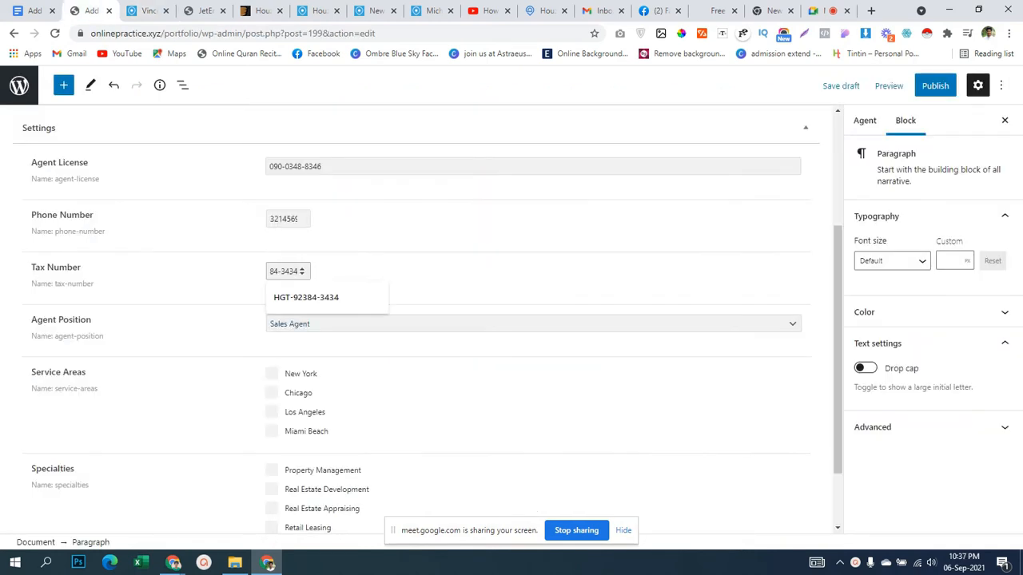
key("Left")
key("Left")
key("Left")
key("Left")
key("Left")
key("Left")
key("Left")
key("Left")
key("Left")
key("Down")
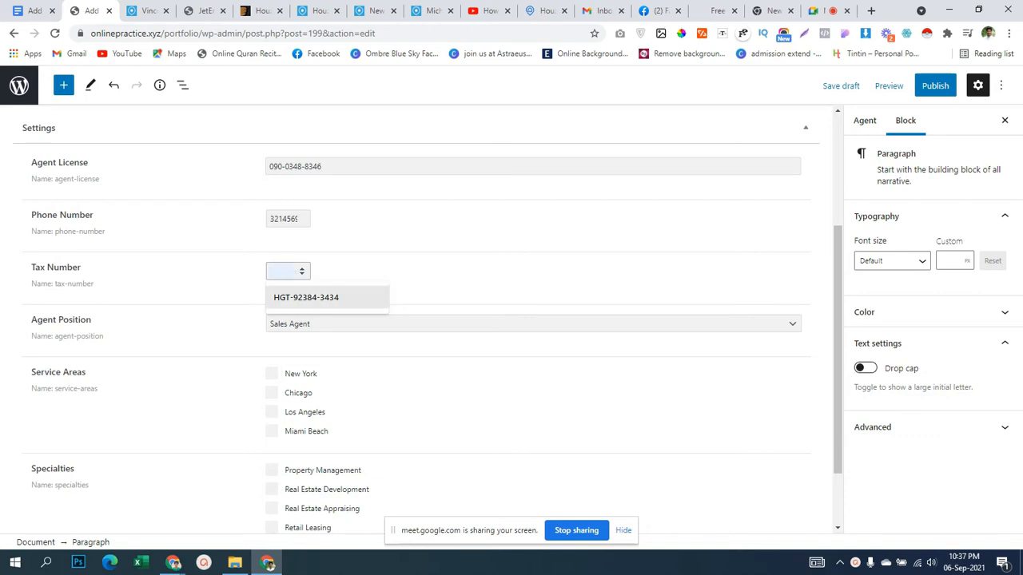
key("Return")
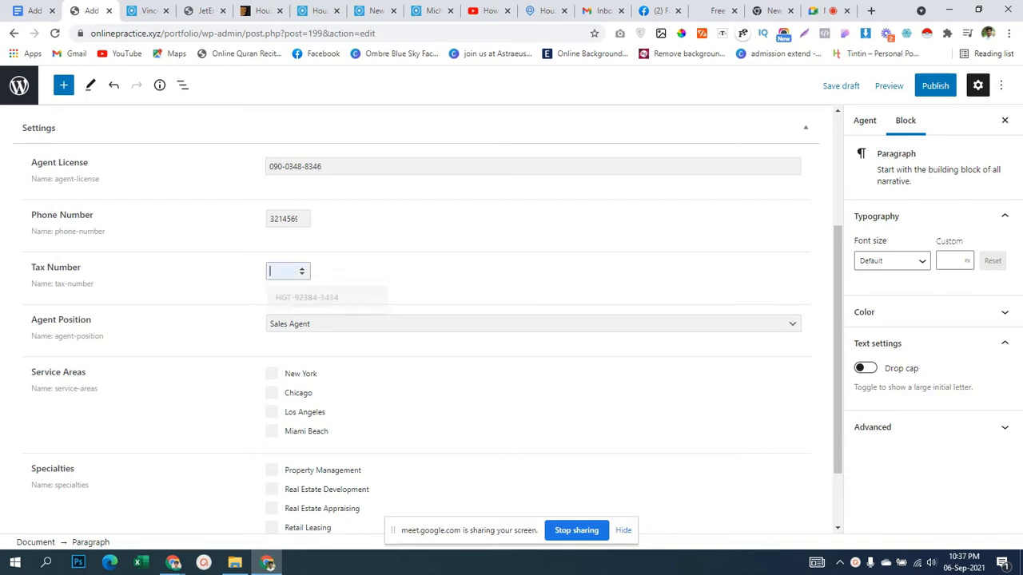
key("Down")
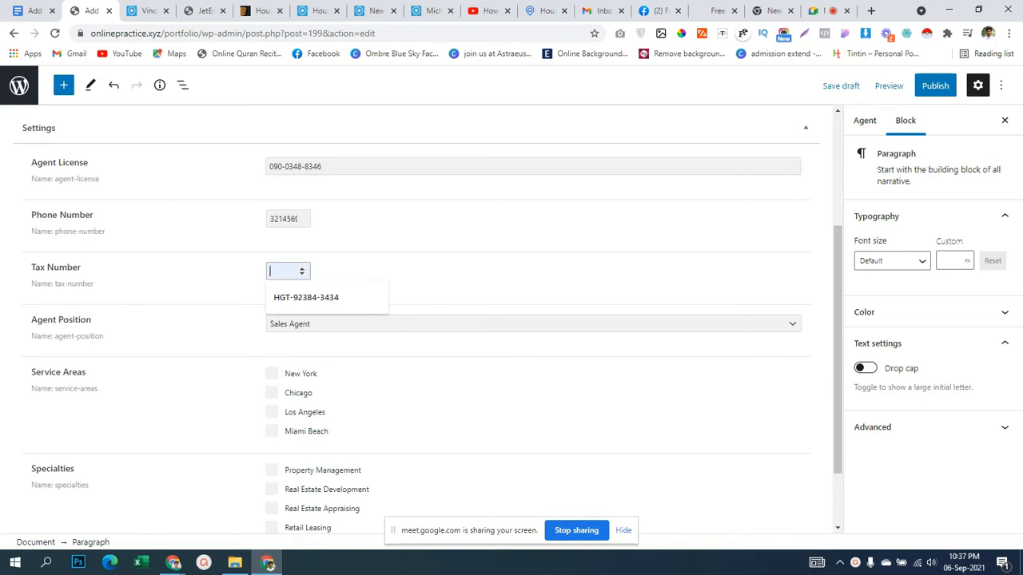
key("ctrl+v")
key("Left")
key("Left")
key("Left")
key("Left")
key("Left")
key("Left")
key("ctrl+a")
key("BackSpace")
Publish the agent post and confirm publishing.
scroll(416, 319, "down", 1)
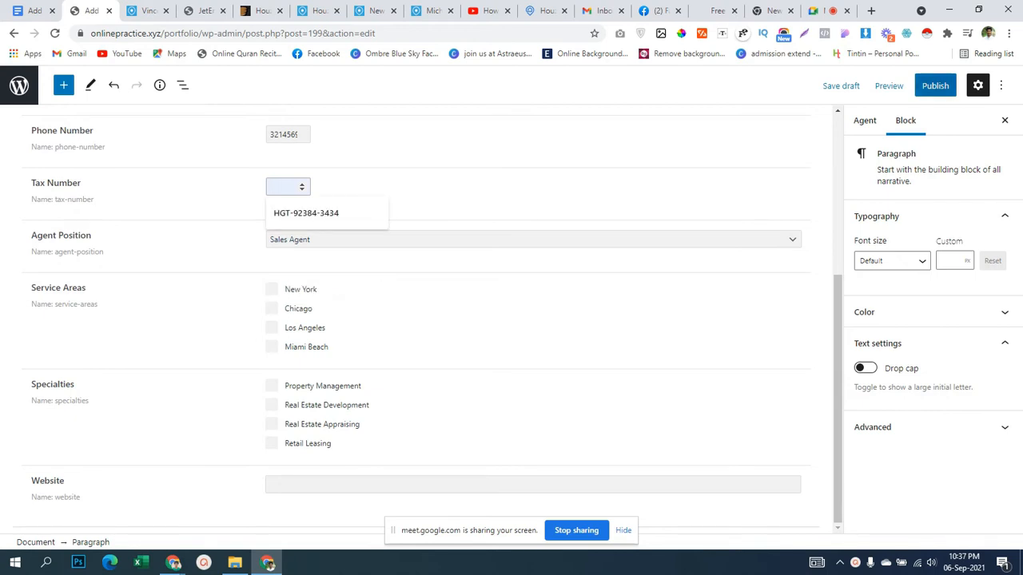
left_click(935, 85)
left_click(919, 85)
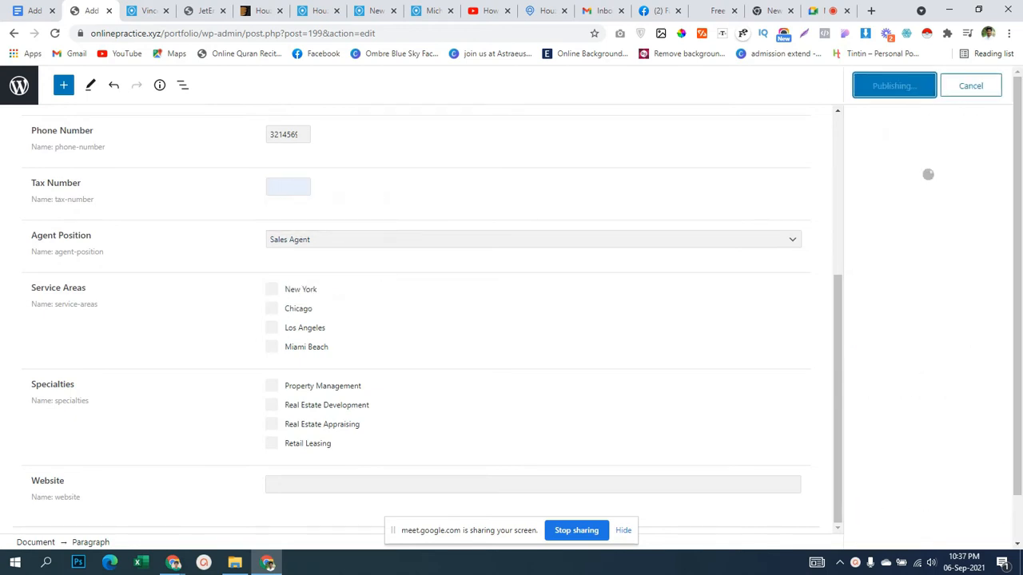
Go to the Agents list, then open the Agent post type from JetEngine's Post Types.
scroll(416, 319, "up", 4)
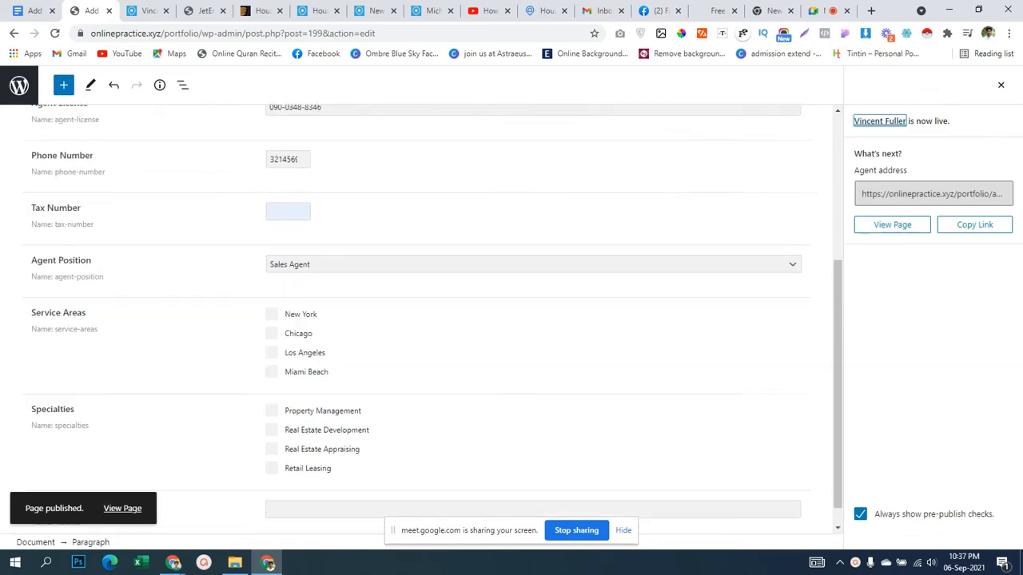
left_click(19, 85)
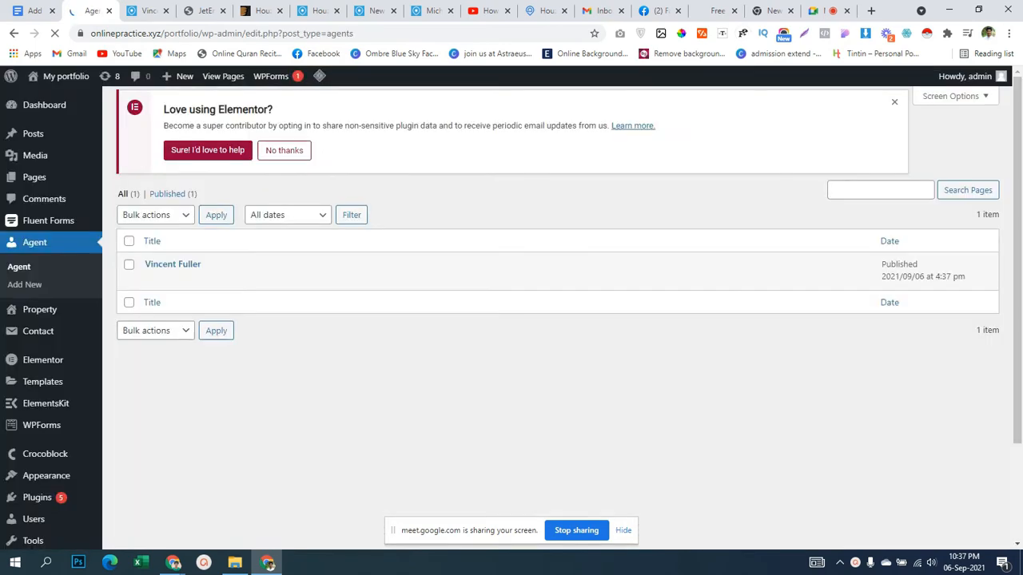
scroll(44, 472, "down", 2)
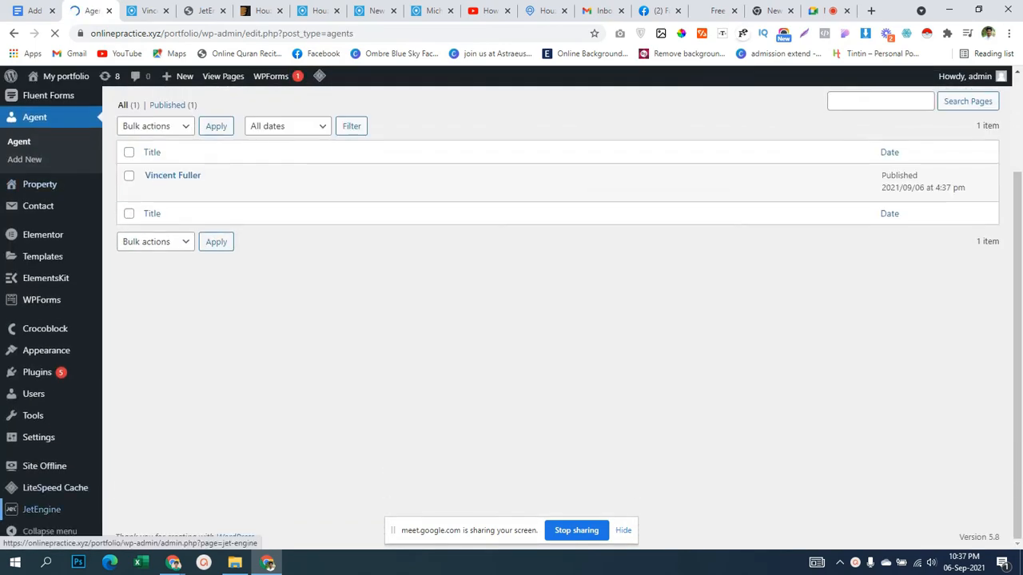
mouse_move(42, 509)
left_click(133, 396)
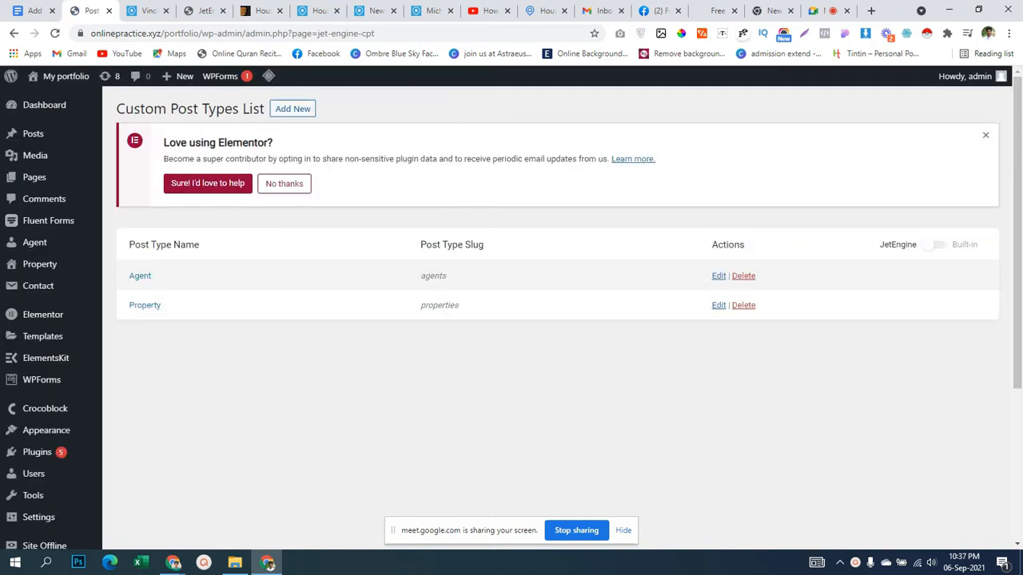
left_click(718, 275)
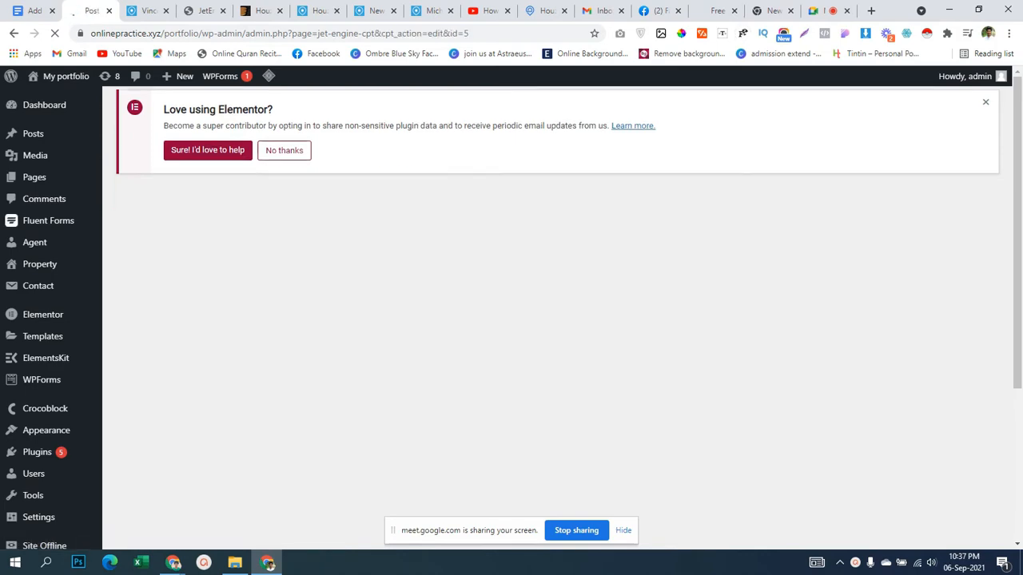
Change the Tax Number meta field type from Number to Text and update the Agent post type.
scroll(511, 319, "down", 3)
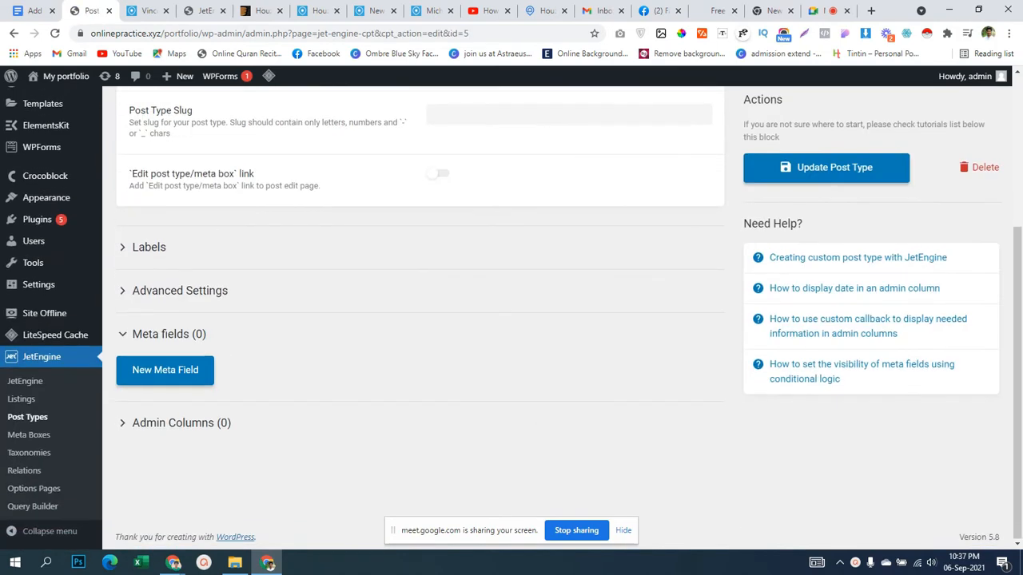
scroll(419, 320, "down", 4)
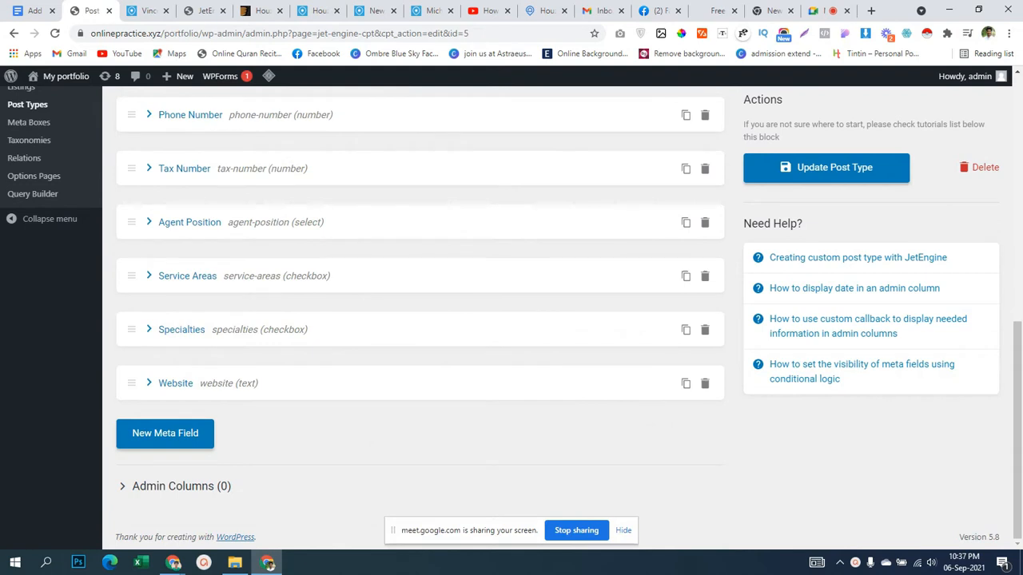
scroll(420, 319, "up", 1)
left_click(184, 233)
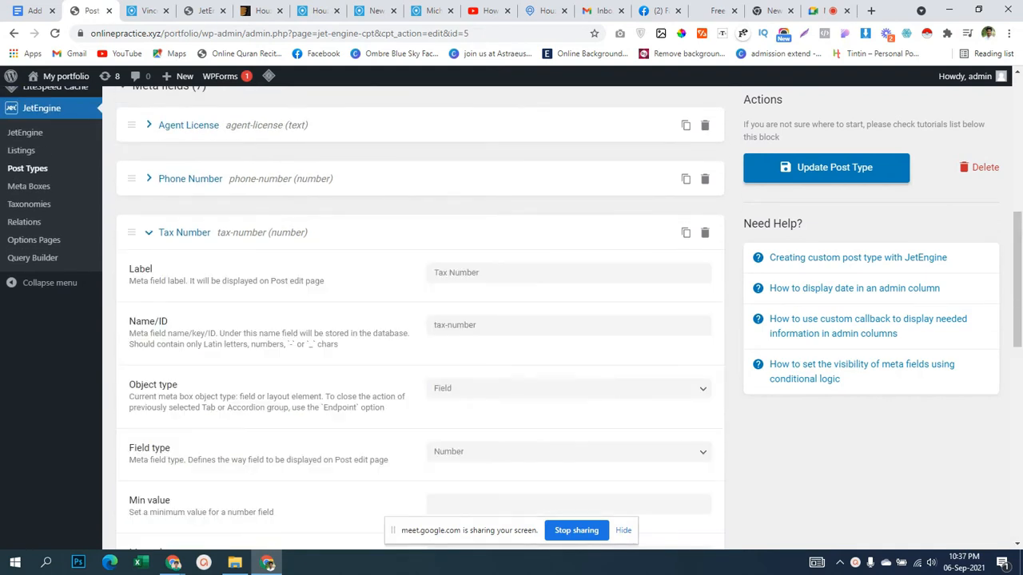
left_click(568, 452)
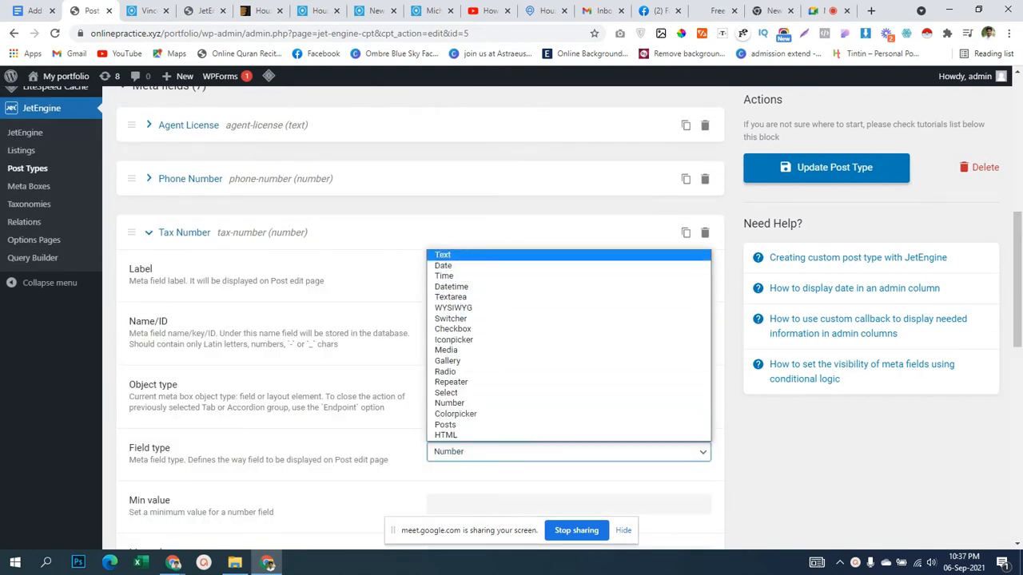
left_click(442, 255)
scroll(419, 320, "down", 4)
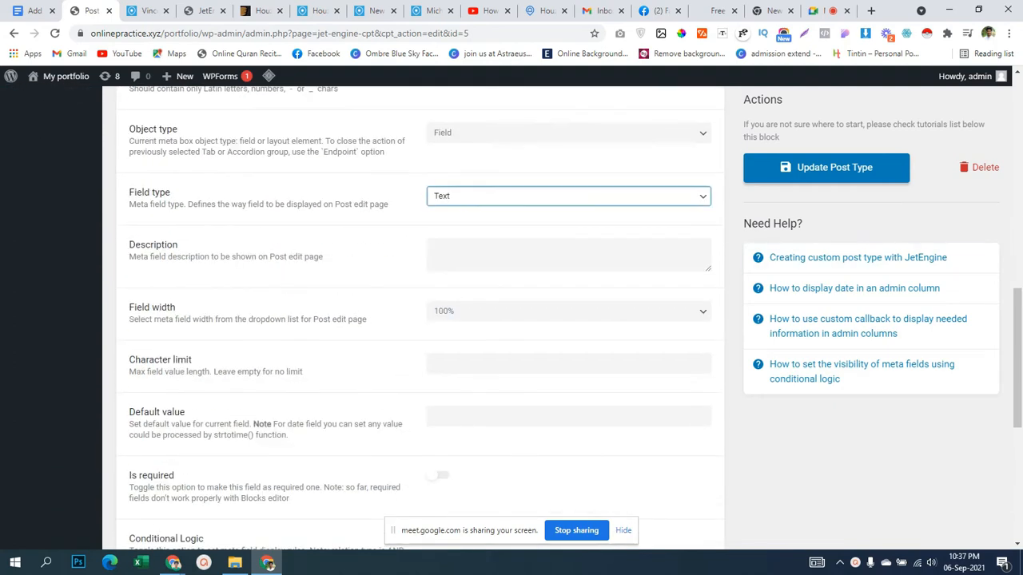
scroll(419, 319, "up", 6)
left_click(180, 171)
scroll(419, 319, "down", 10)
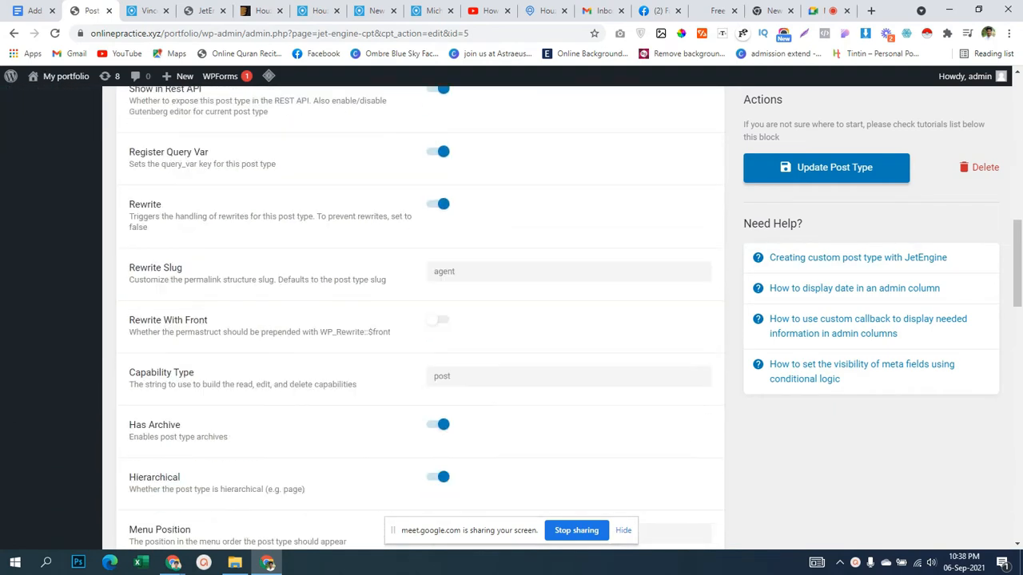
scroll(420, 320, "down", 4)
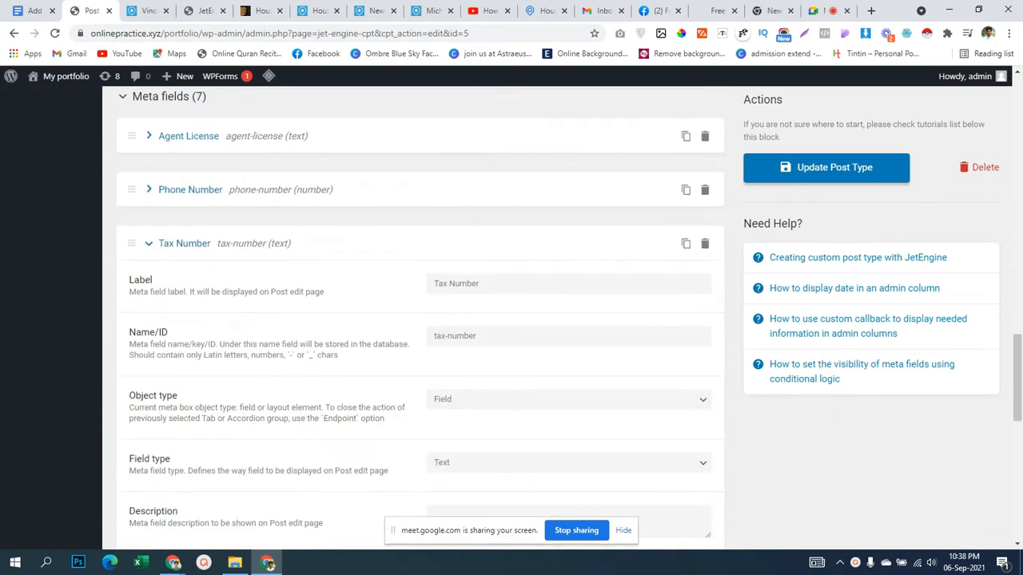
left_click(826, 168)
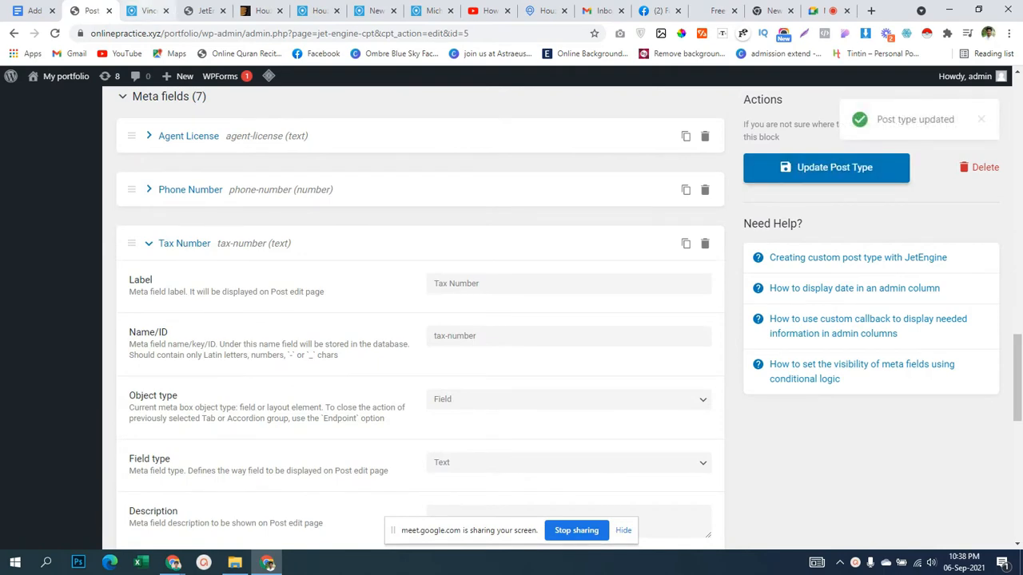
Return to the Agent post type screen and open the list of agent posts.
left_click(144, 11)
left_click(90, 11)
scroll(184, 248, "up", 15)
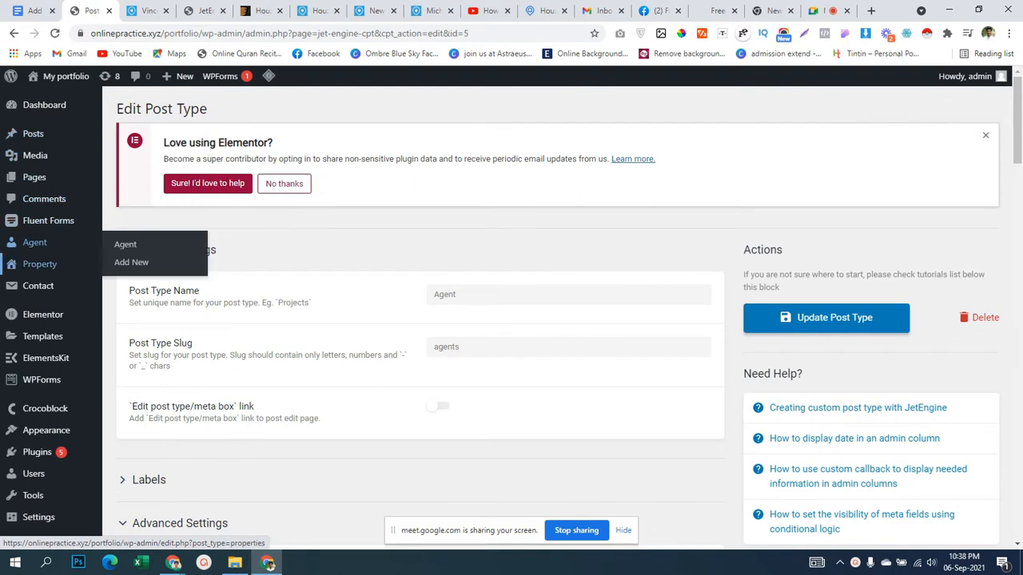
left_click(35, 242)
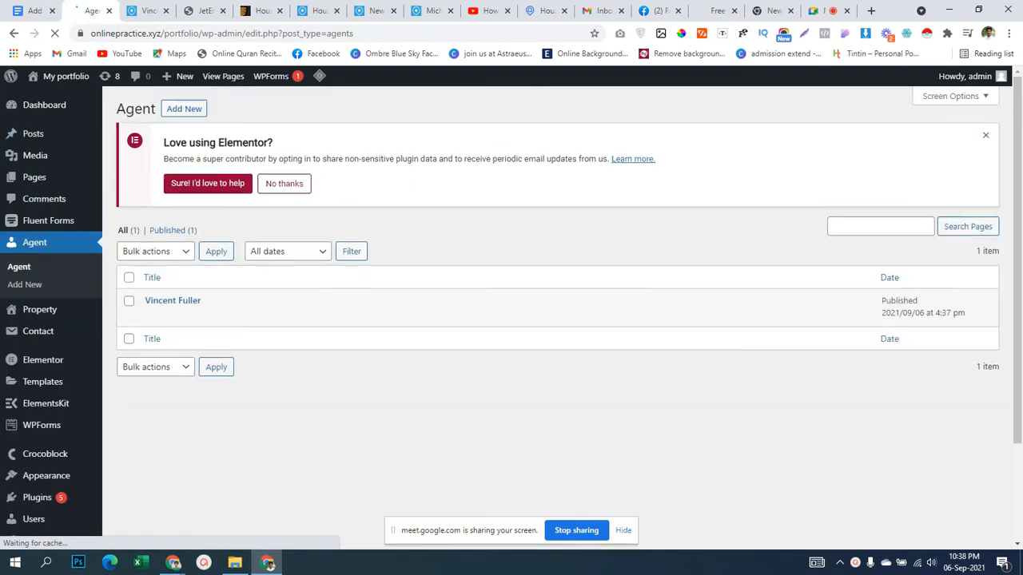
Open the agent post and fill Tax Number with the saved tax number suggestion.
left_click(152, 315, "ctrl")
left_click(140, 10)
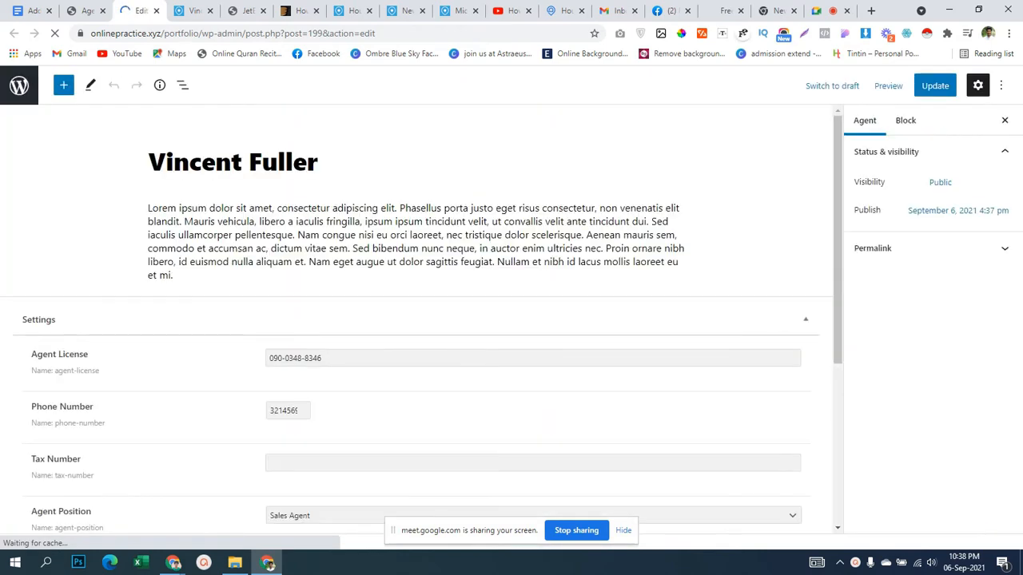
scroll(416, 320, "down", 5)
scroll(415, 319, "up", 1)
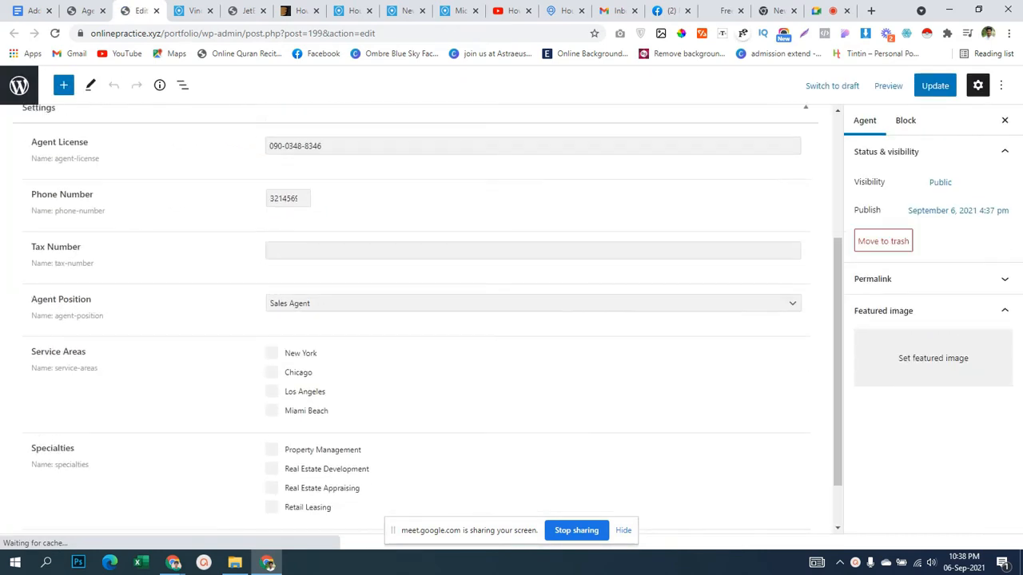
left_click(304, 251)
left_click(307, 277)
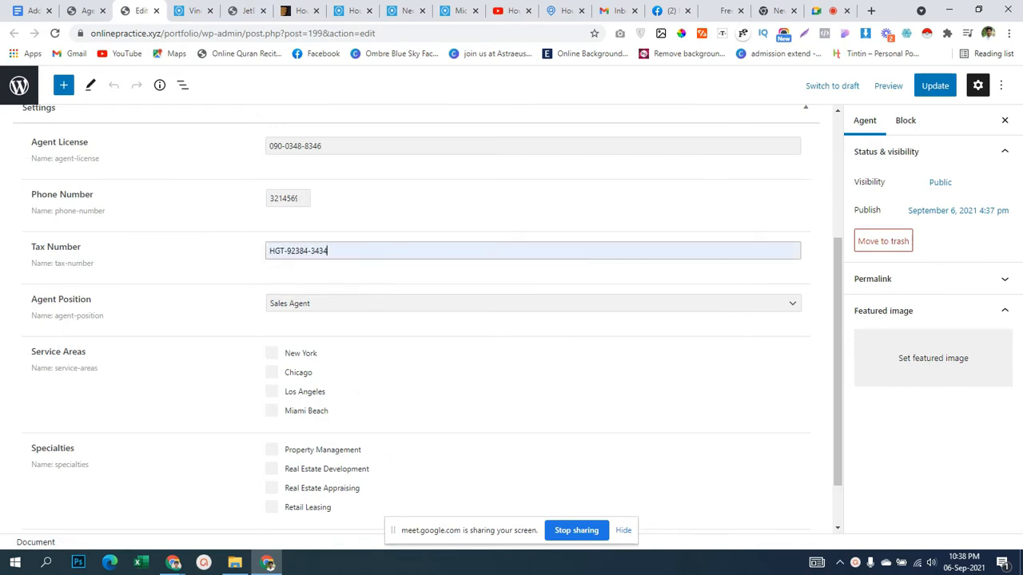
Set position Sales Negotiator, service areas New York and Chicago, and four specialties.
scroll(400, 319, "down", 1)
left_click(400, 240)
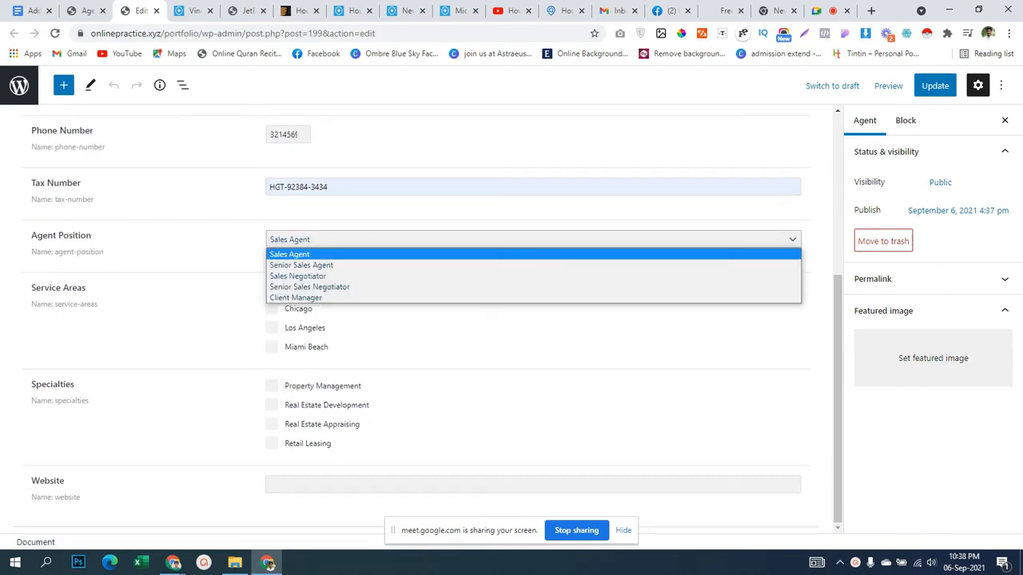
left_click(399, 254)
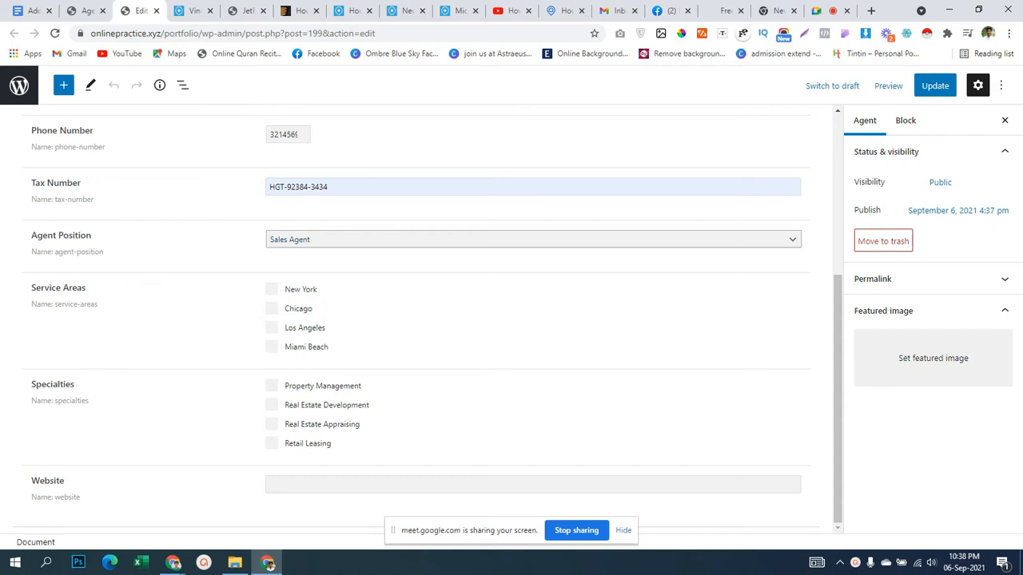
left_click(400, 239)
left_click(399, 275)
left_click(272, 289)
left_click(271, 308)
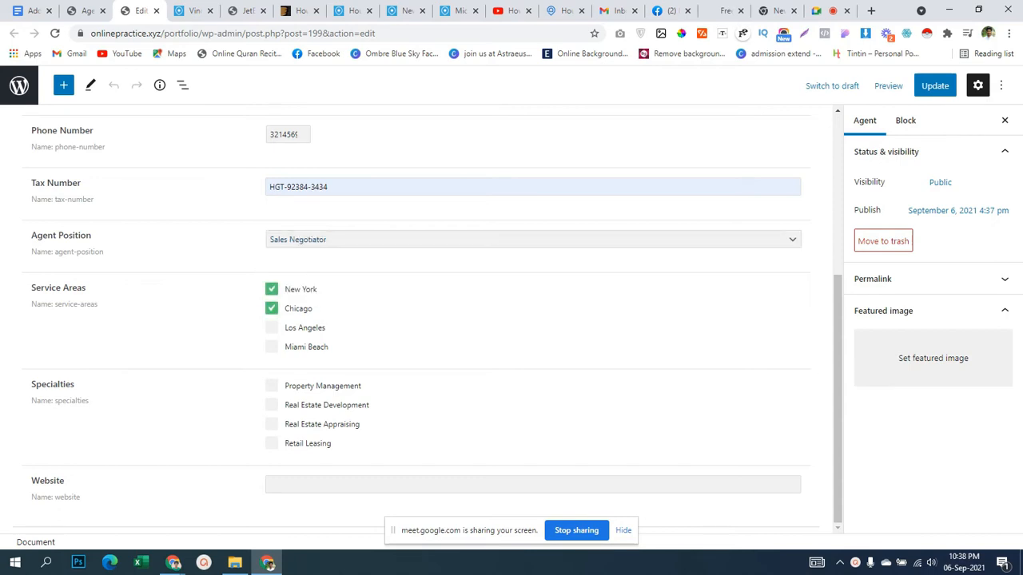
left_click(272, 386)
left_click(271, 424)
left_click(271, 405)
left_click(272, 444)
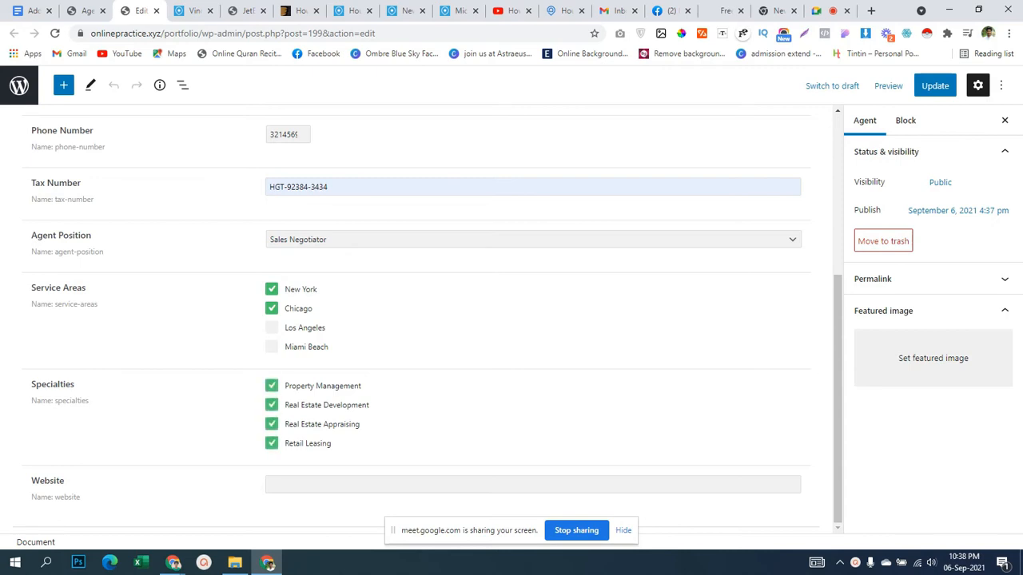
left_click(304, 485)
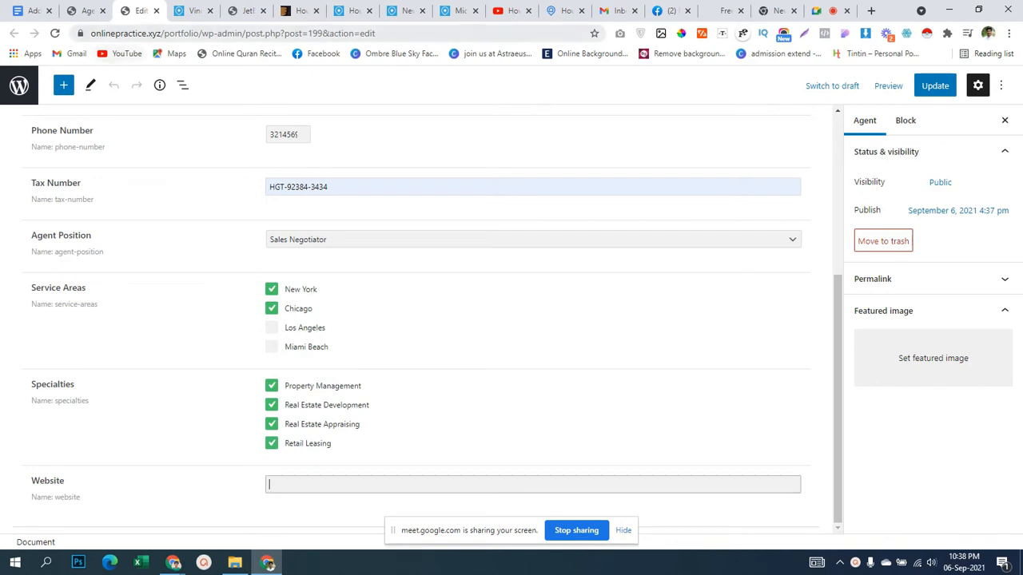
left_click(135, 33)
double_click(136, 33)
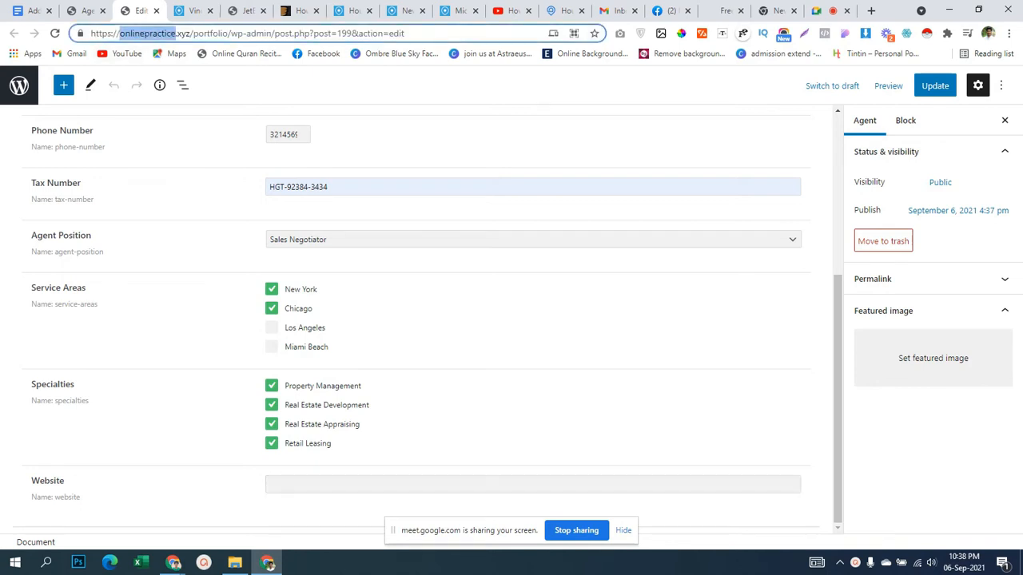
left_click_drag(91, 33, 190, 34)
key("ctrl+c")
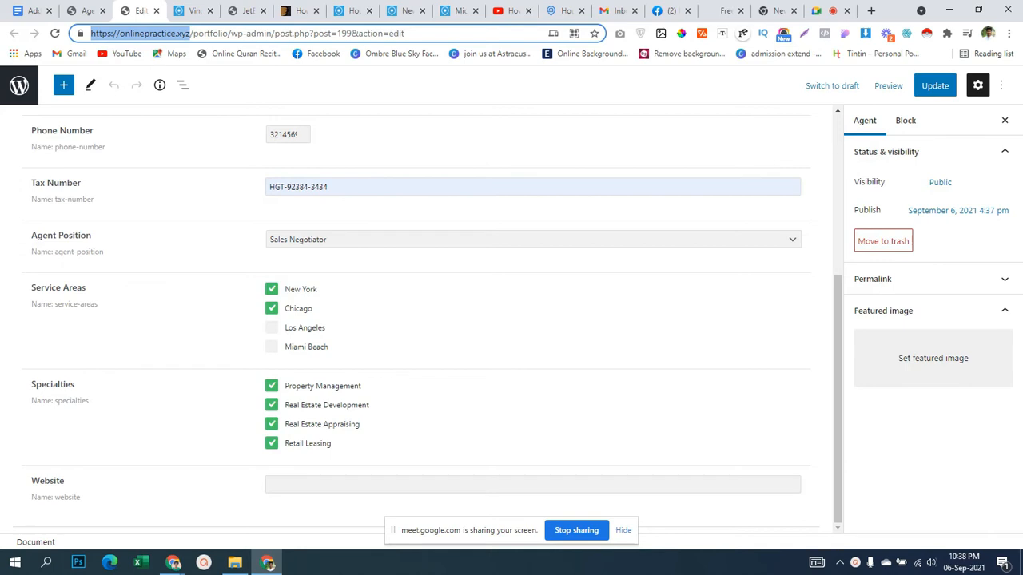
left_click(84, 11)
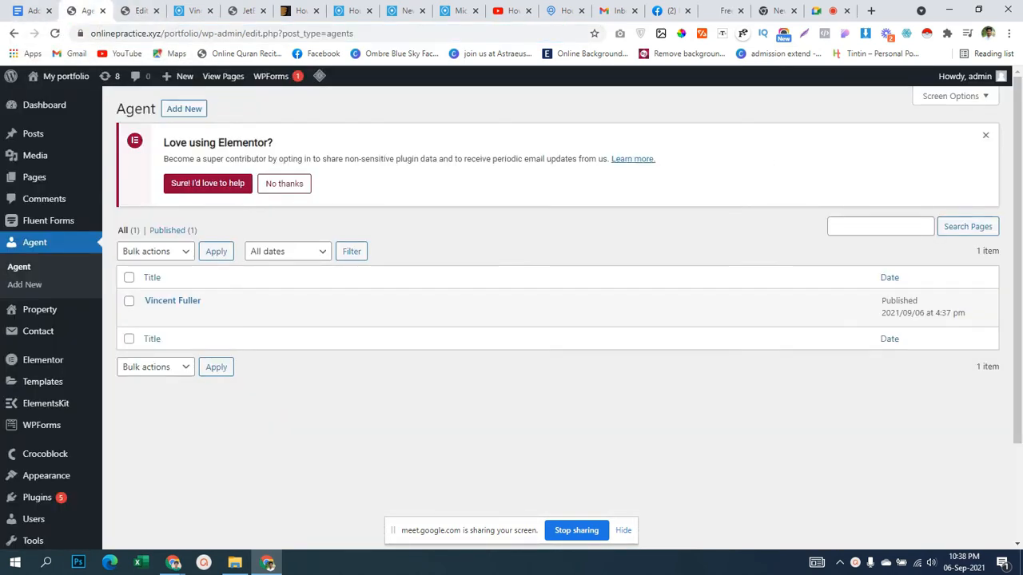
left_click(140, 10)
left_click(480, 484)
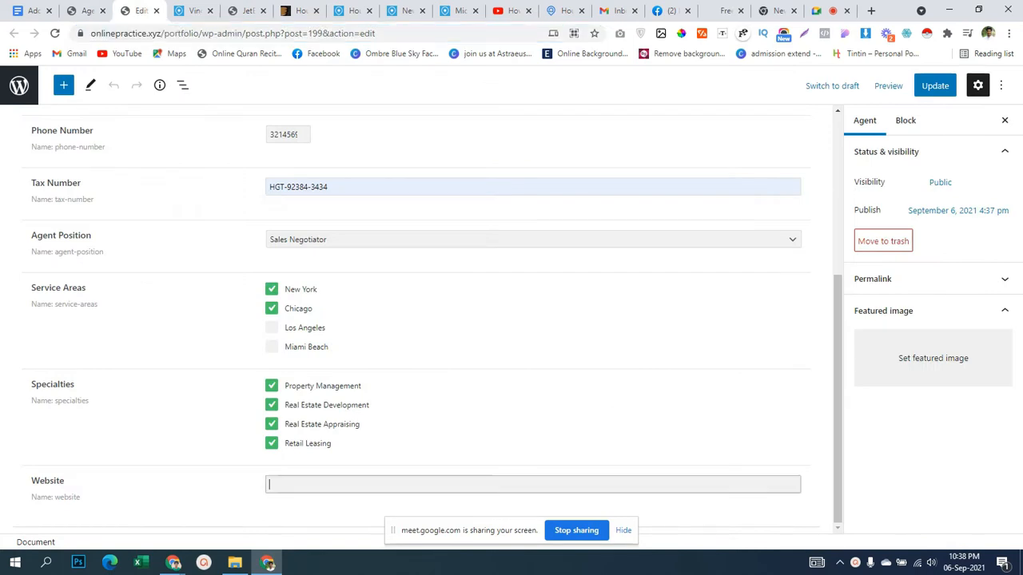
key("ctrl+v")
scroll(428, 316, "up", 1)
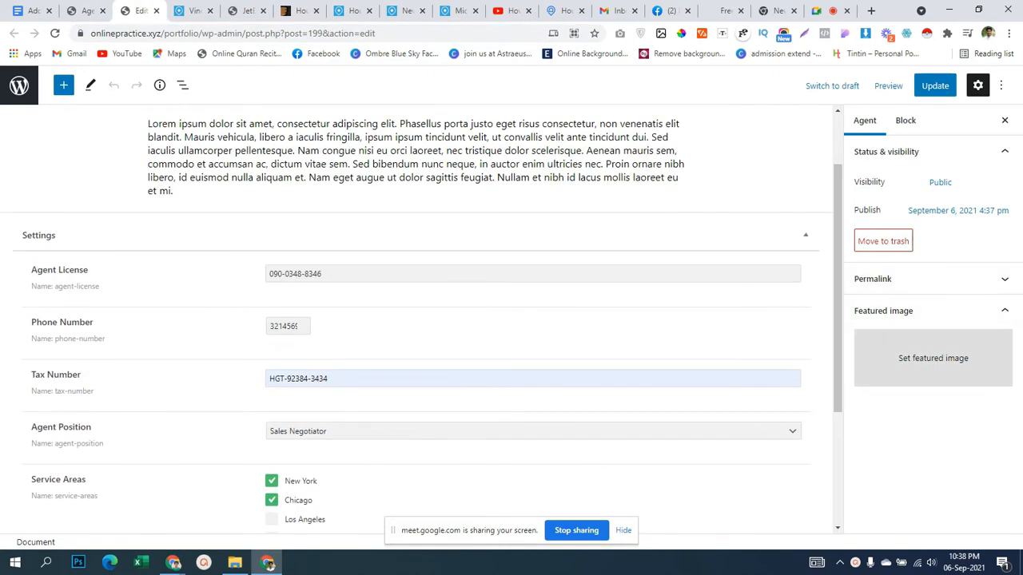
left_click(933, 358)
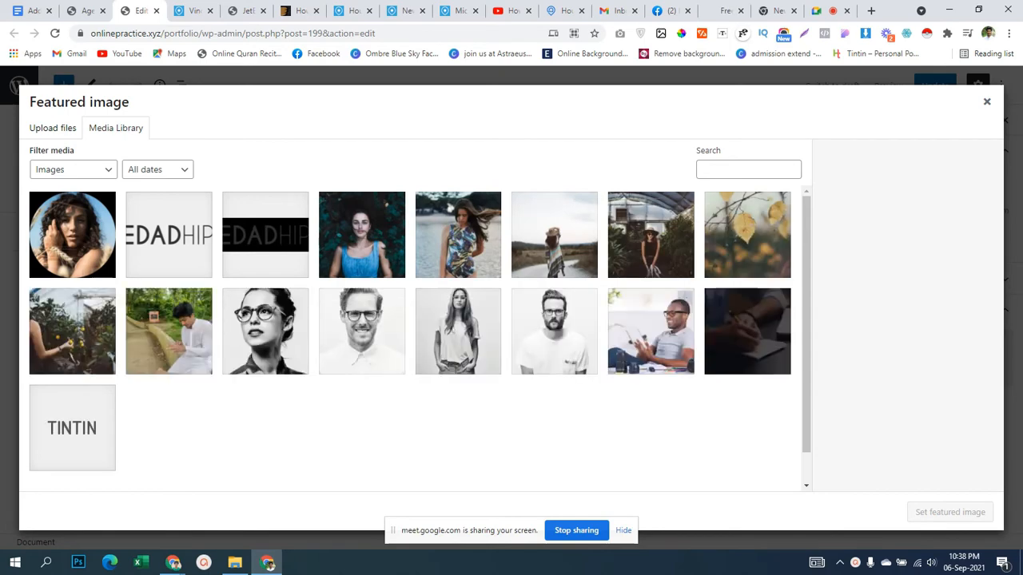
Set team-02.jpg as the featured image, save with Ctrl+S, and return to the Agent list.
left_click(362, 332)
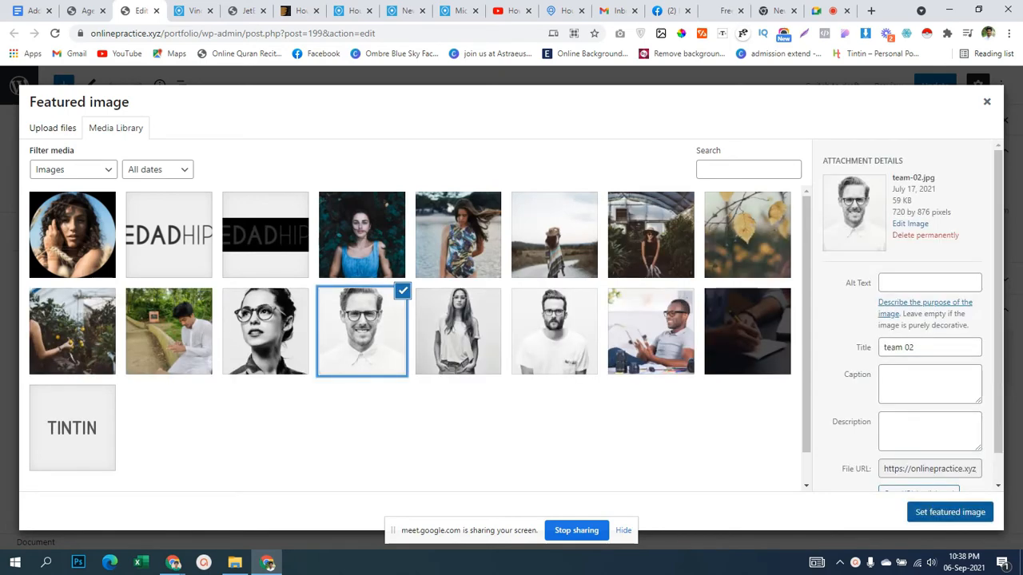
left_click(950, 512)
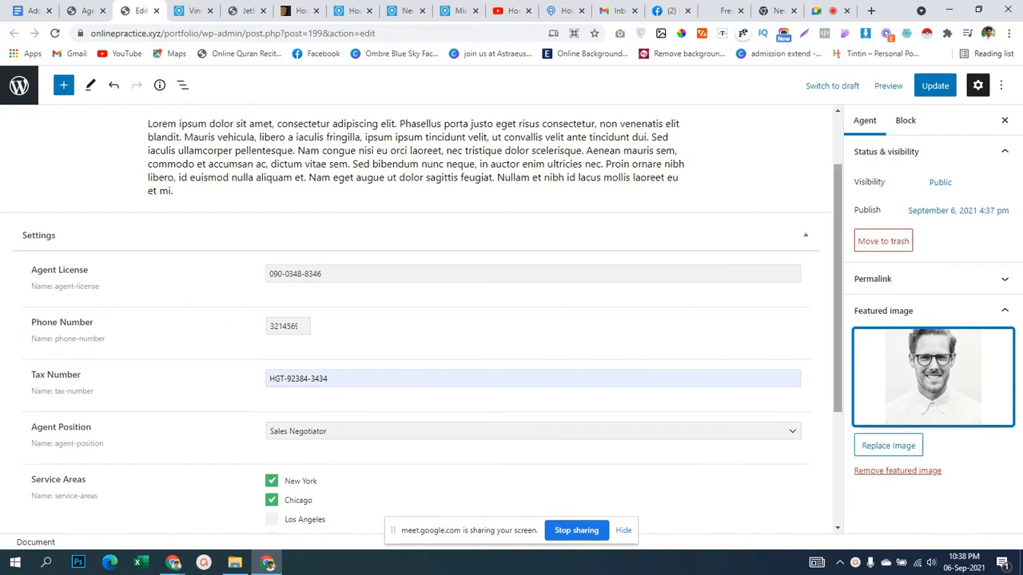
scroll(416, 319, "down", 3)
key("ctrl+s")
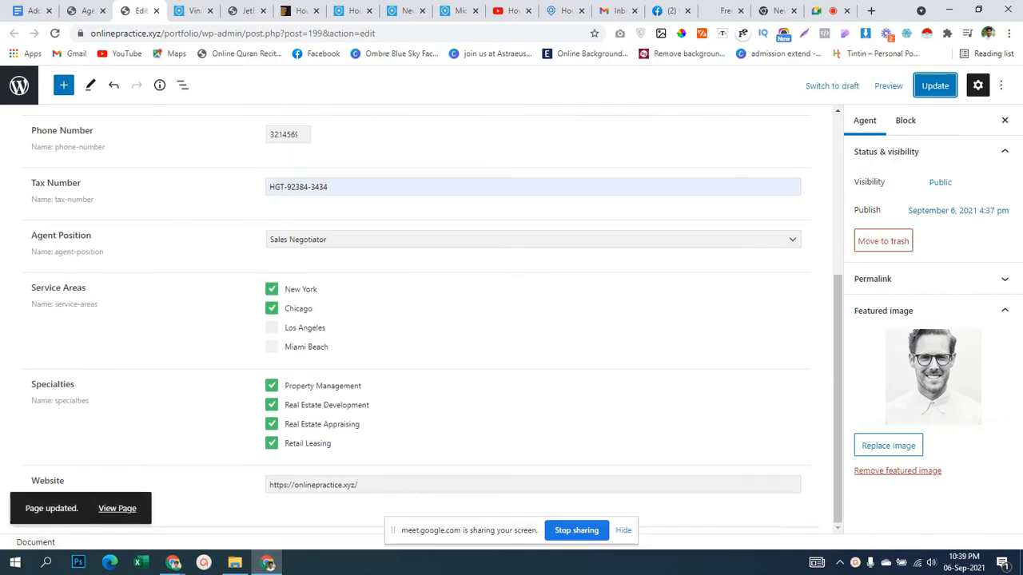
scroll(416, 320, "up", 4)
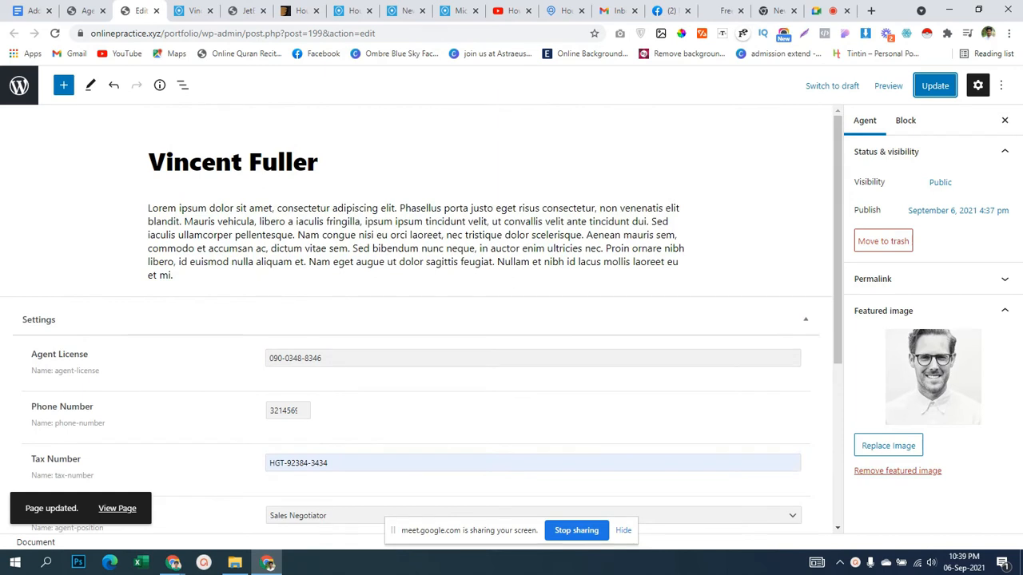
left_click(87, 10)
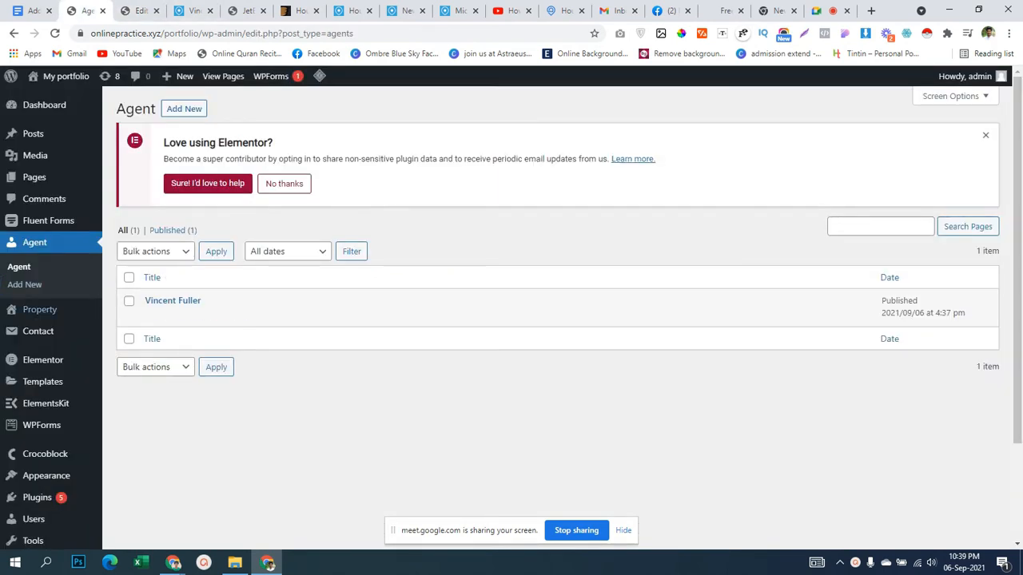
Start a new property post titled 'New Apartment Nice View', copied from the Houzez listing.
mouse_move(40, 310)
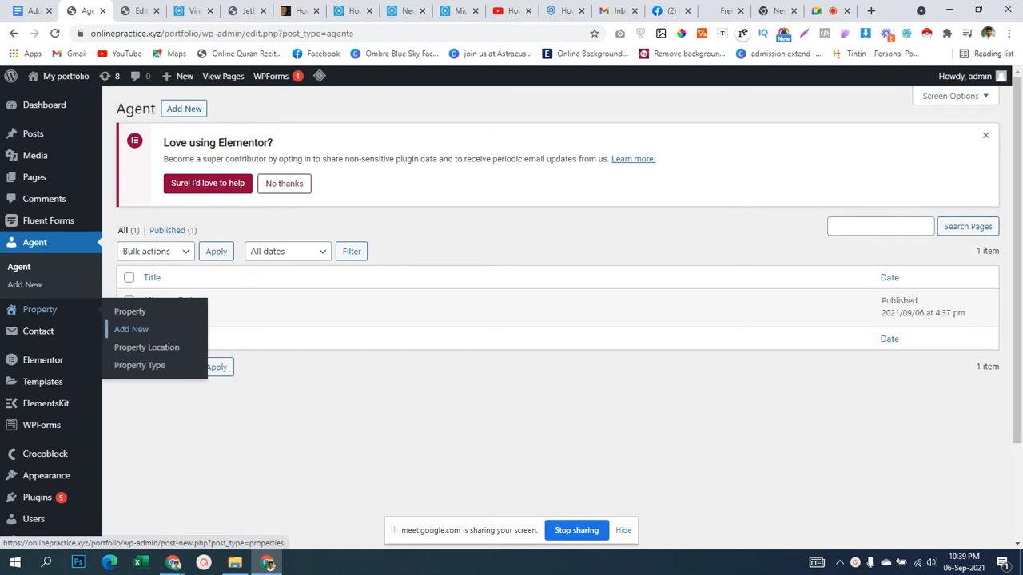
left_click(131, 329)
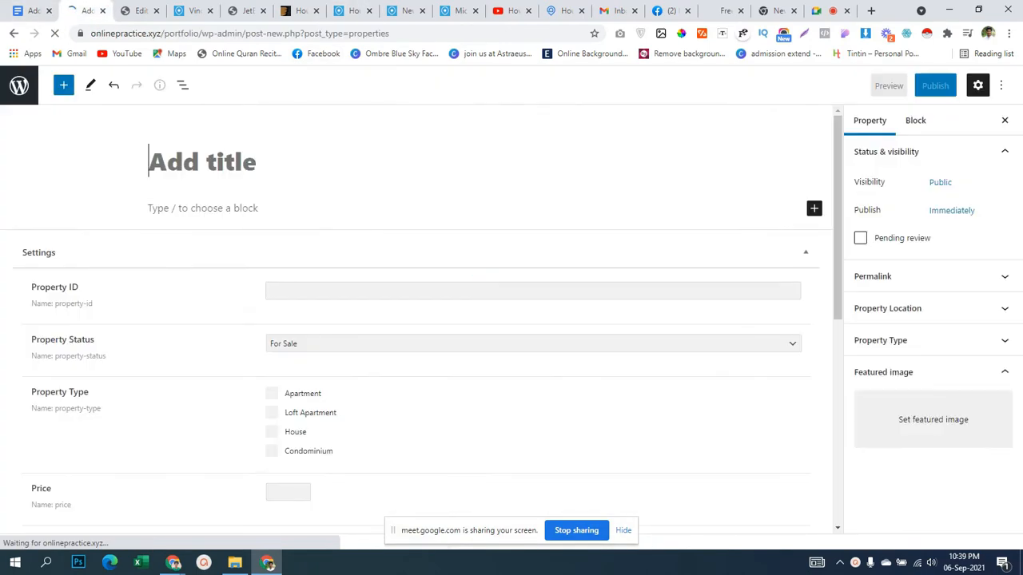
left_click(406, 11)
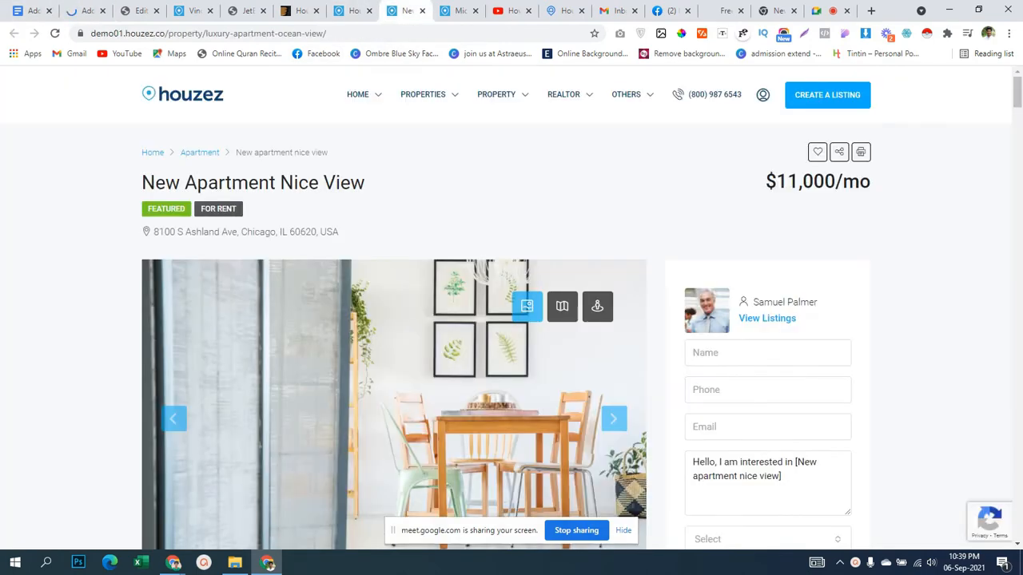
left_click_drag(142, 183, 365, 183)
key("ctrl+c")
left_click(84, 11)
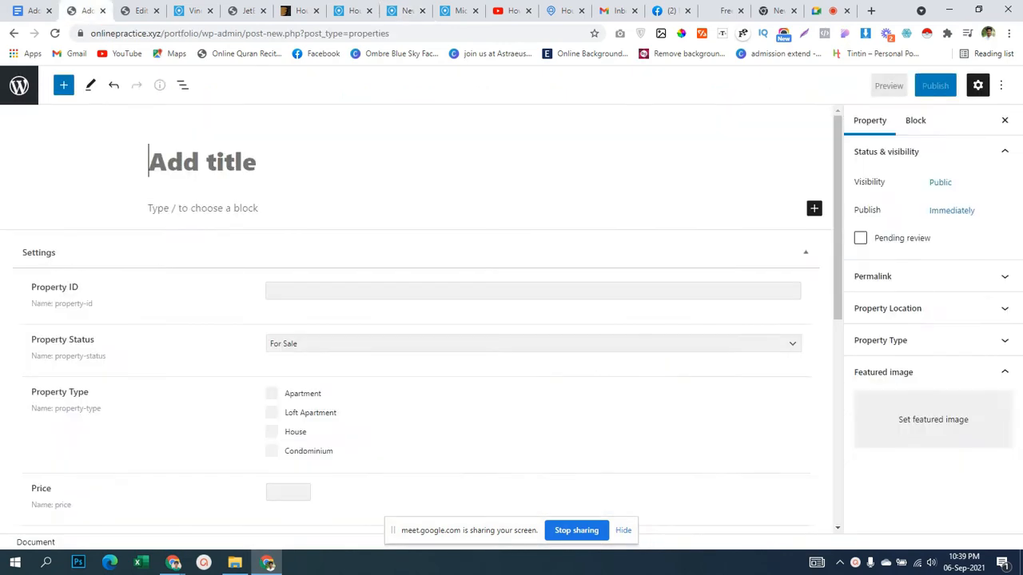
key("ctrl+v")
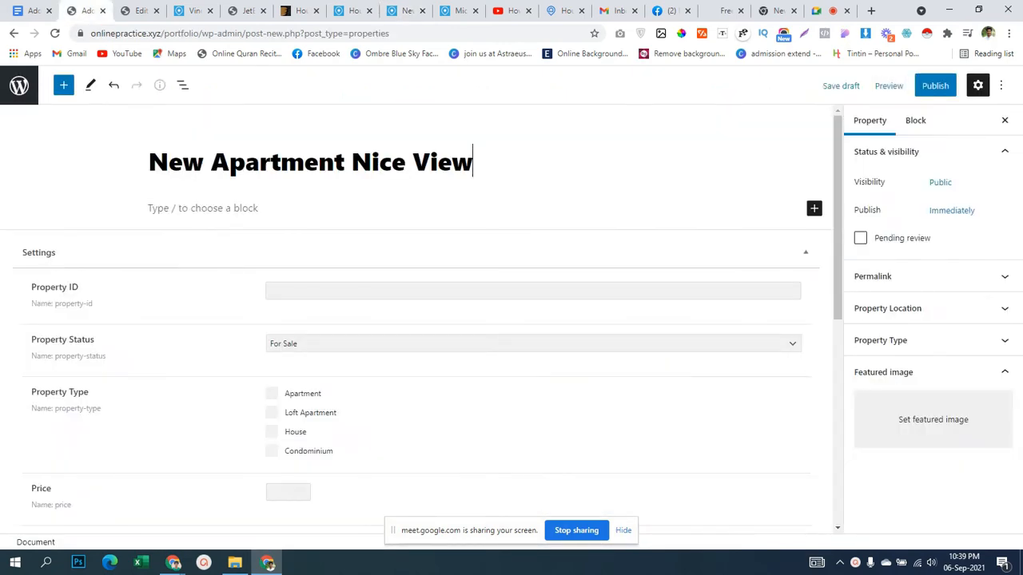
Accept HZ433 as the Property ID and place the Houzez property page beside the editor.
left_click(320, 291)
left_click(319, 317)
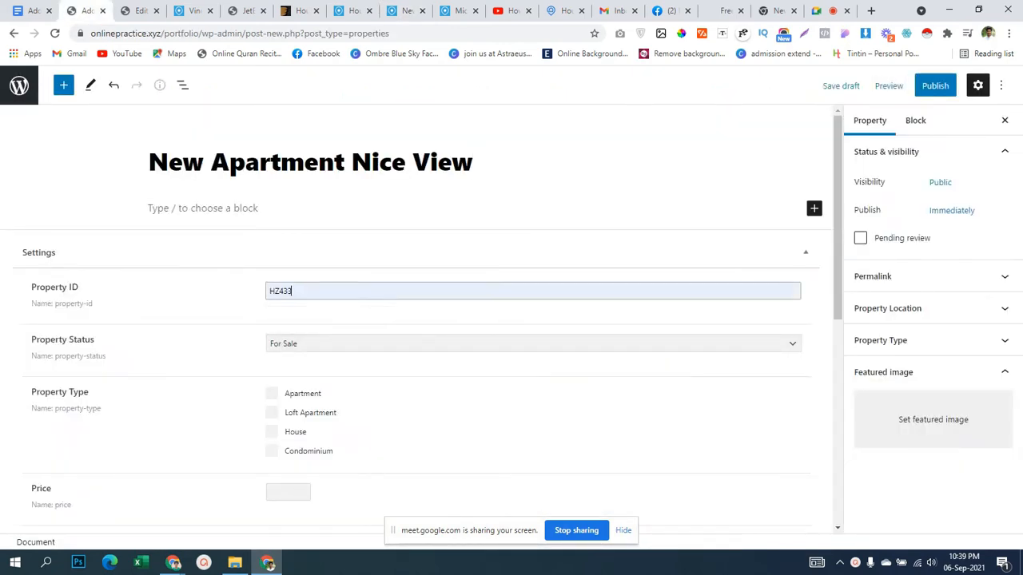
left_click(139, 10)
left_click(192, 10)
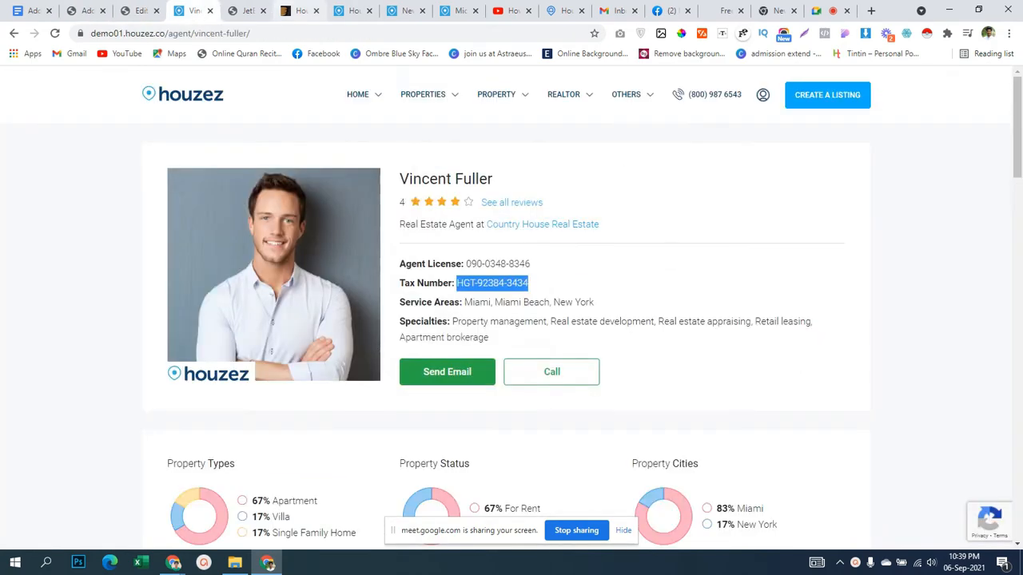
left_click(350, 10)
left_click(405, 10)
left_click_drag(405, 10, 140, 11)
Compare with the Houzez listing and mark the property type as Apartment.
left_click(86, 10)
left_click(140, 10)
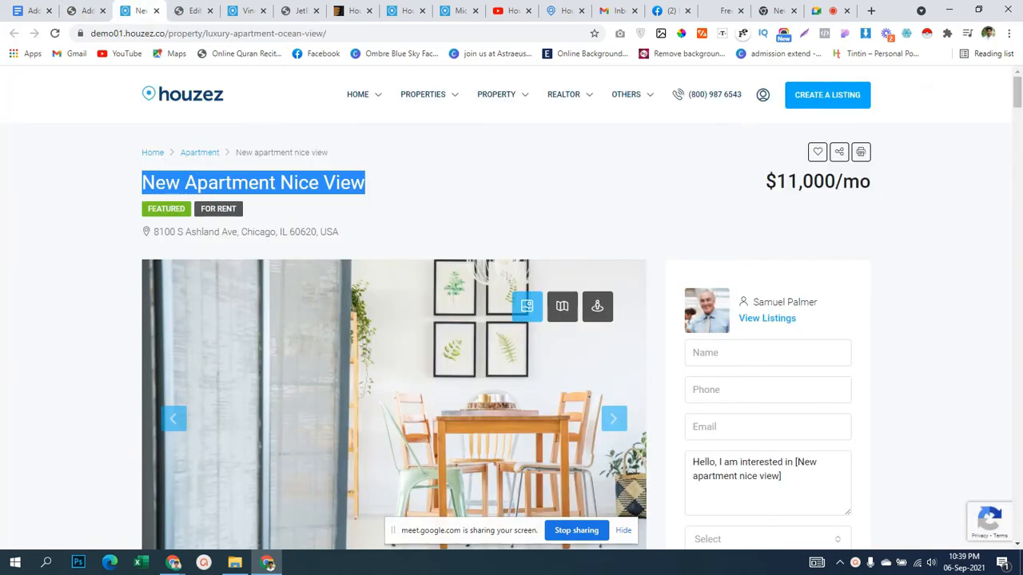
left_click(383, 200)
scroll(512, 320, "down", 6)
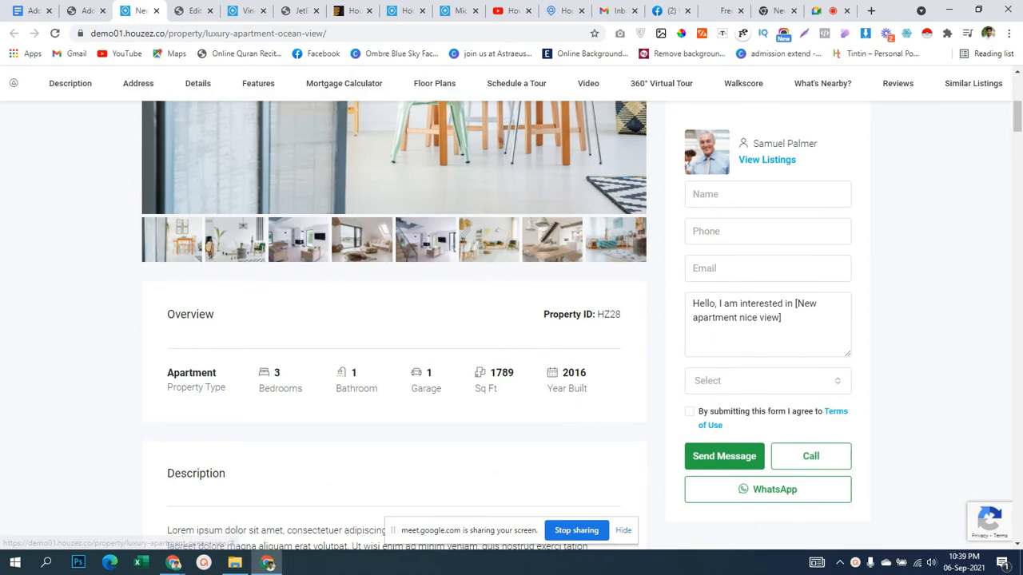
left_click(86, 11)
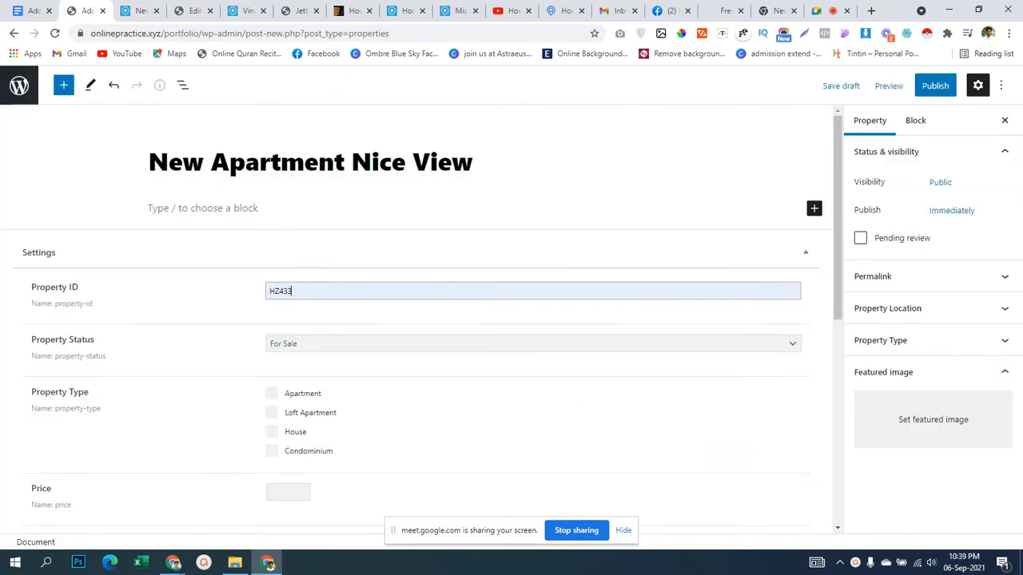
key("ctrl+Tab")
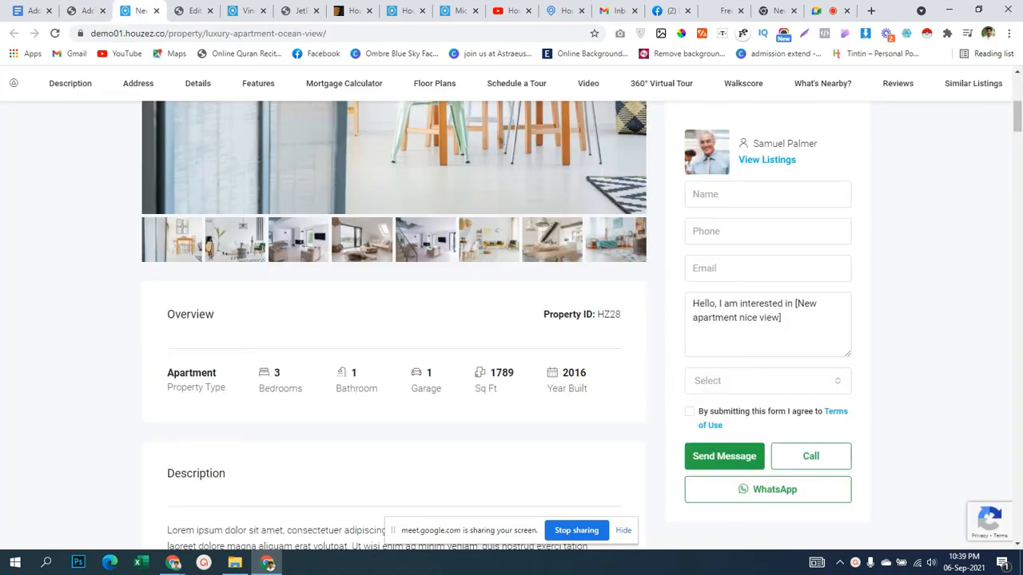
key("ctrl+shift+Tab")
key("ctrl+Tab")
key("ctrl+shift+Tab")
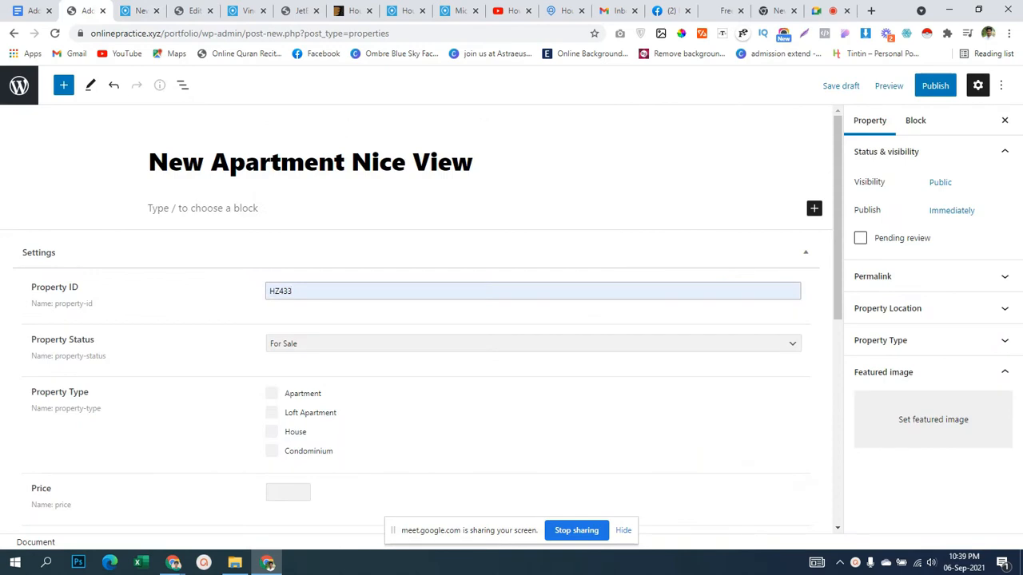
left_click(272, 394)
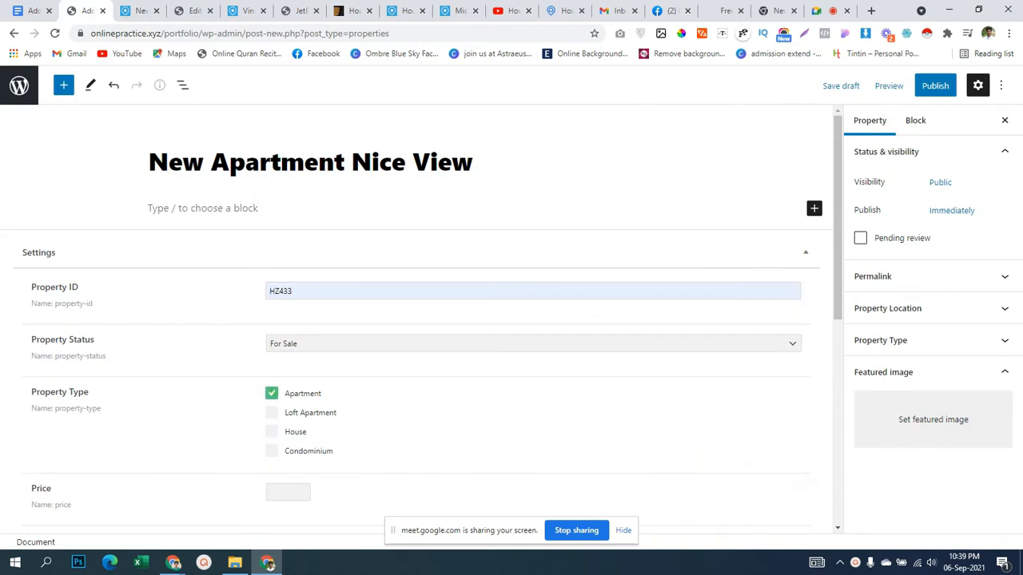
scroll(416, 320, "down", 1)
Check the reference listing and set the property status to For Rent.
key("ctrl+Tab")
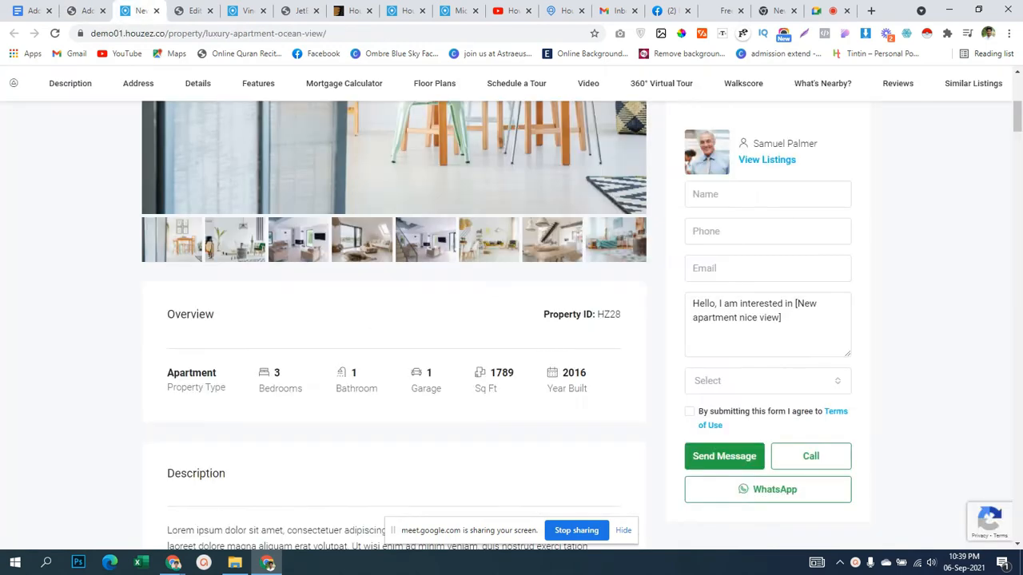
scroll(394, 320, "down", 2)
scroll(394, 320, "up", 5)
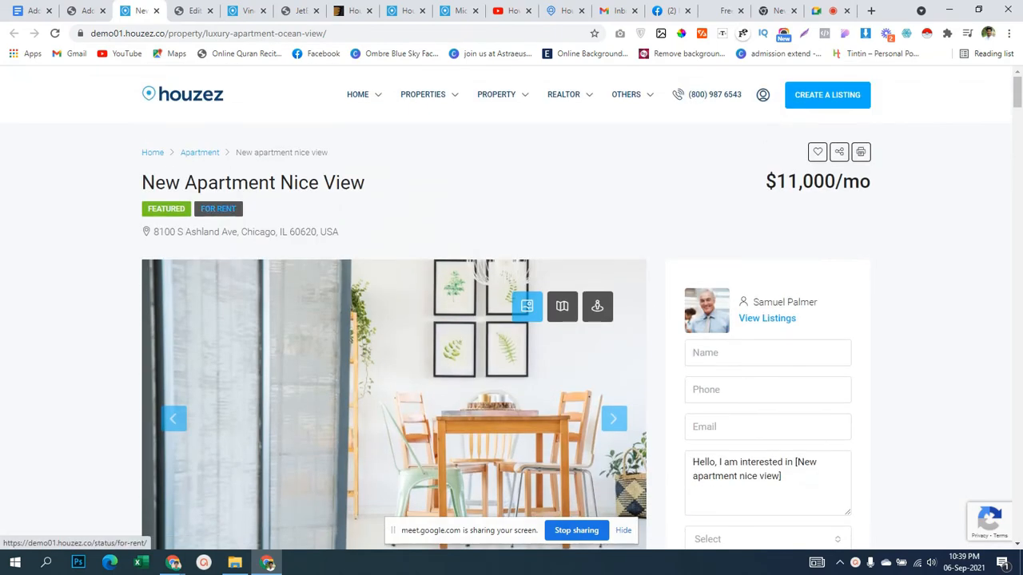
key("ctrl+shift+Tab")
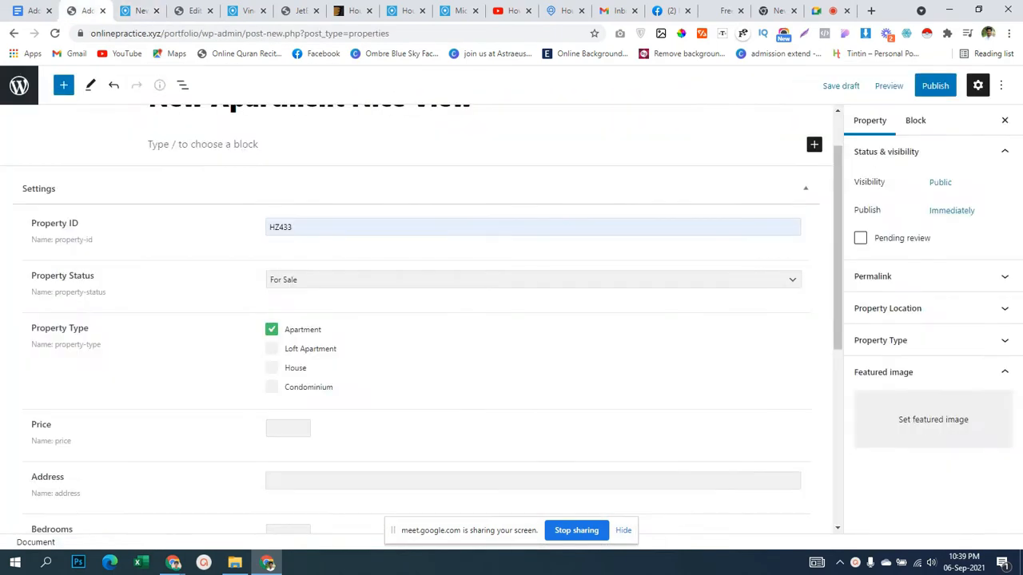
left_click(352, 280)
left_click(351, 305)
scroll(352, 320, "down", 2)
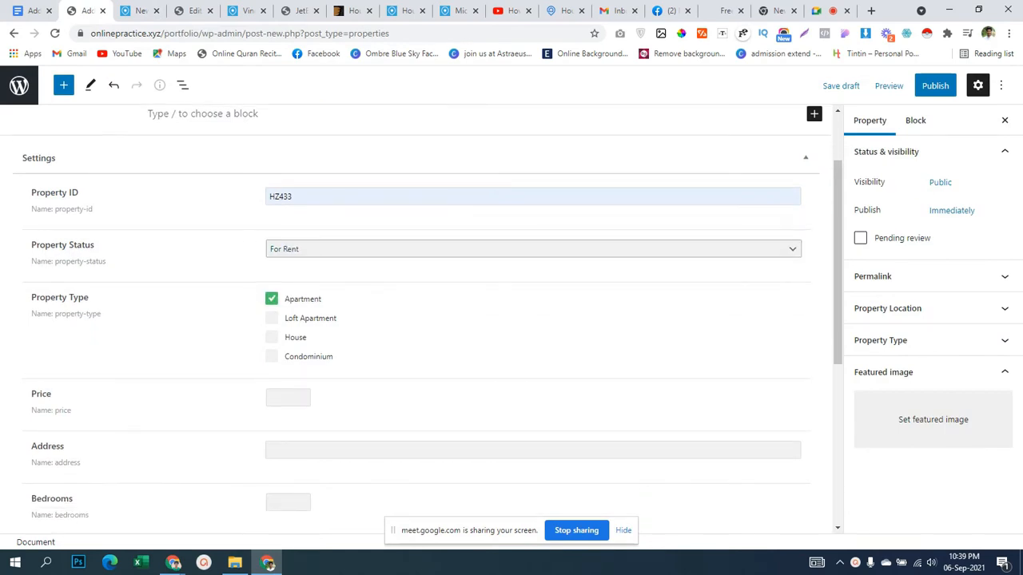
Copy the 11,000 price from the Houzez listing into the Price field as 11000.
key("ctrl+Tab")
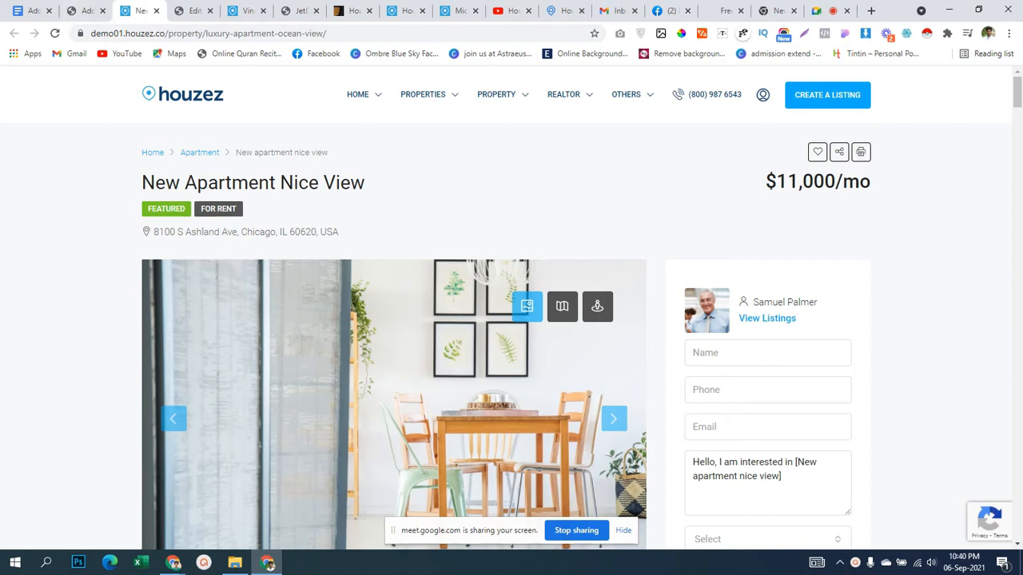
left_click_drag(777, 182, 836, 182)
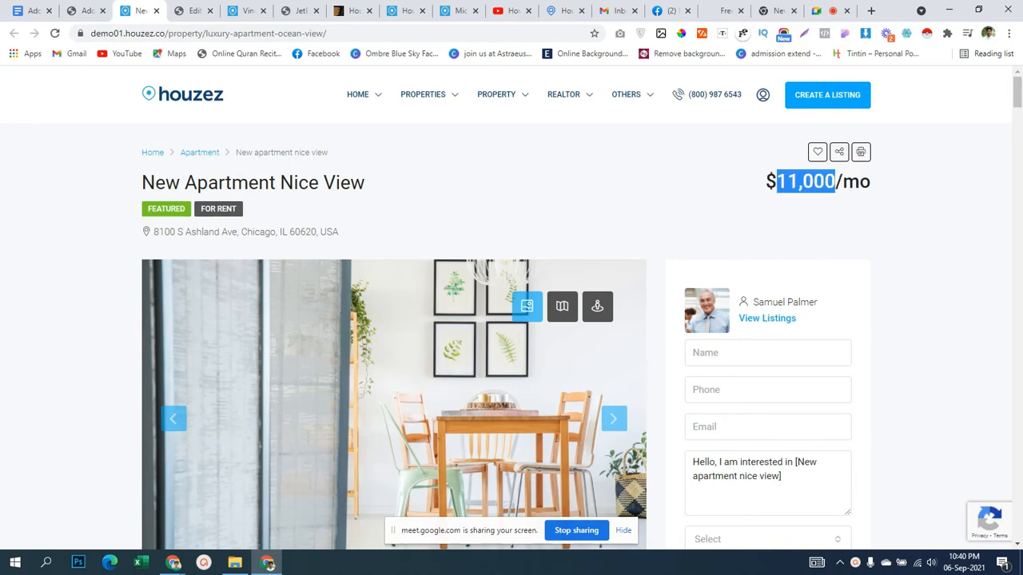
left_click(86, 11)
scroll(417, 320, "down", 1)
left_click(285, 237)
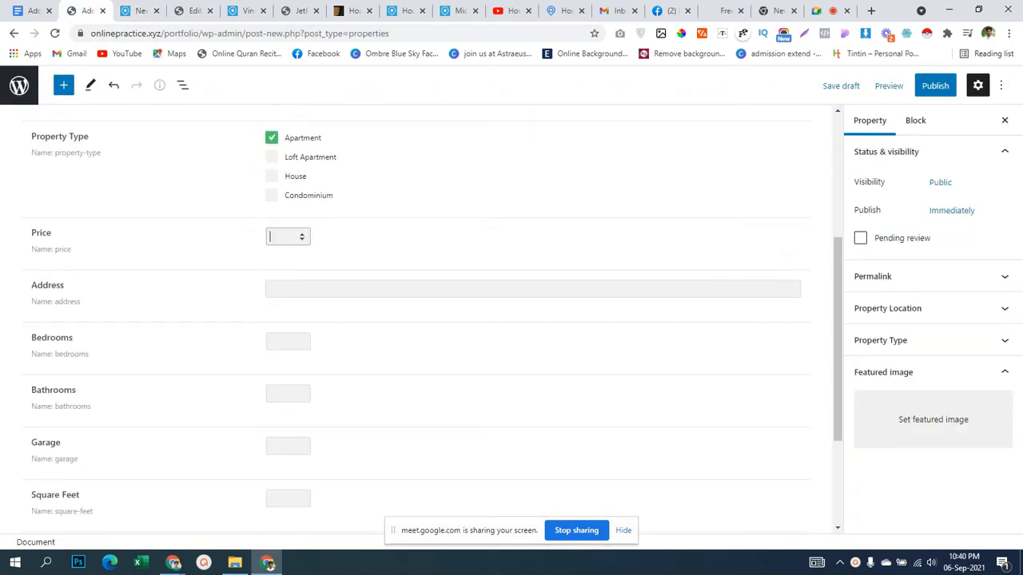
type("11000")
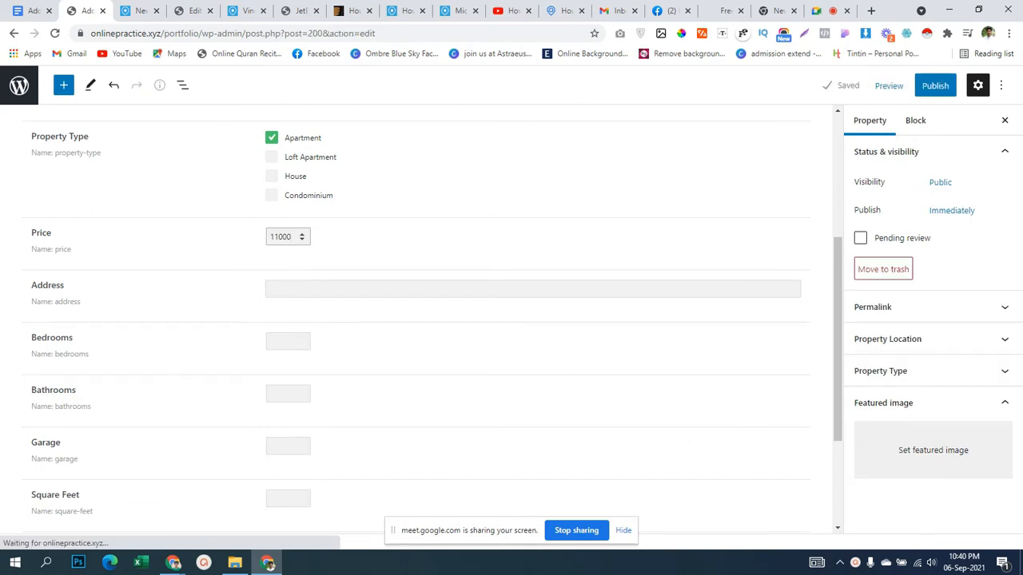
Copy the Chicago street address from the Houzez listing into the Address field.
left_click(138, 11)
triple_click(246, 232)
key("ctrl+c")
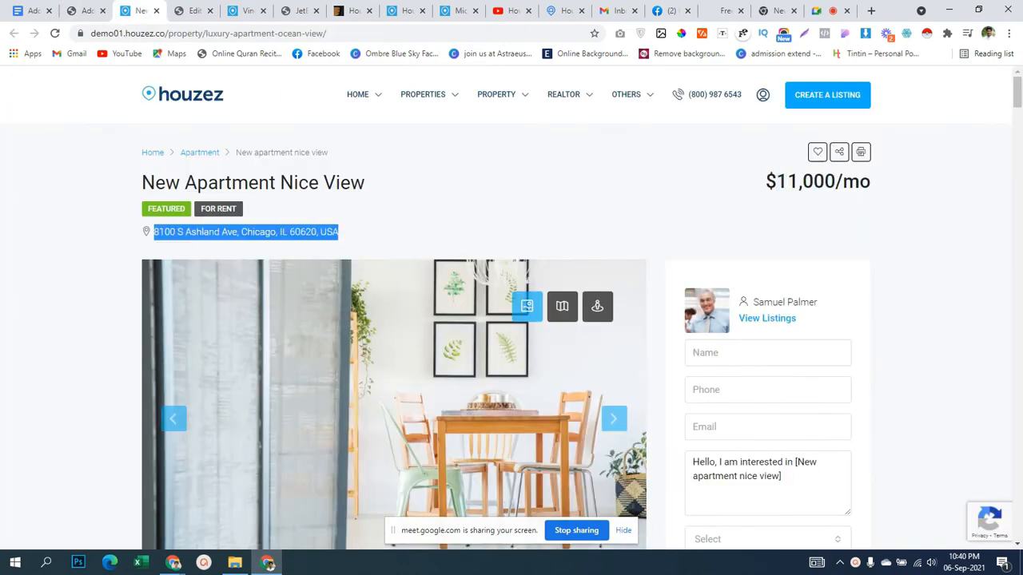
left_click(86, 11)
left_click(336, 289)
key("ctrl+v")
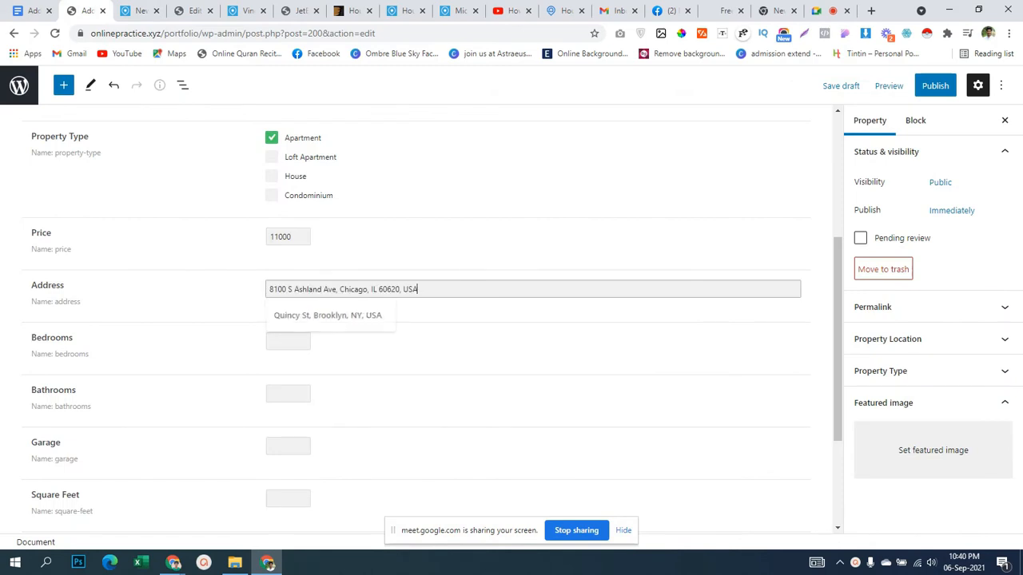
scroll(335, 288, "down", 1)
scroll(432, 320, "up", 1)
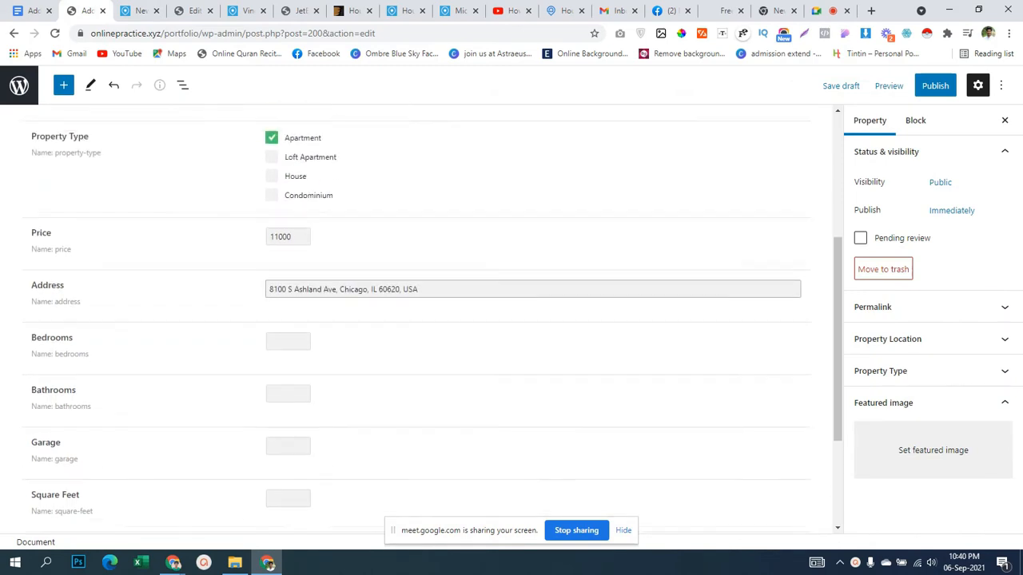
scroll(431, 320, "down", 3)
scroll(432, 320, "up", 5)
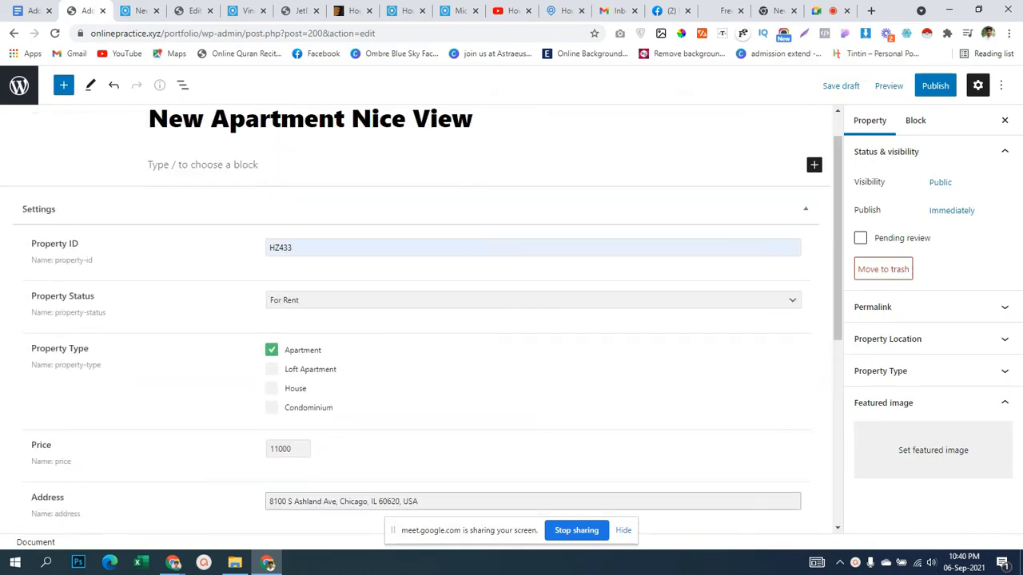
scroll(416, 320, "down", 2)
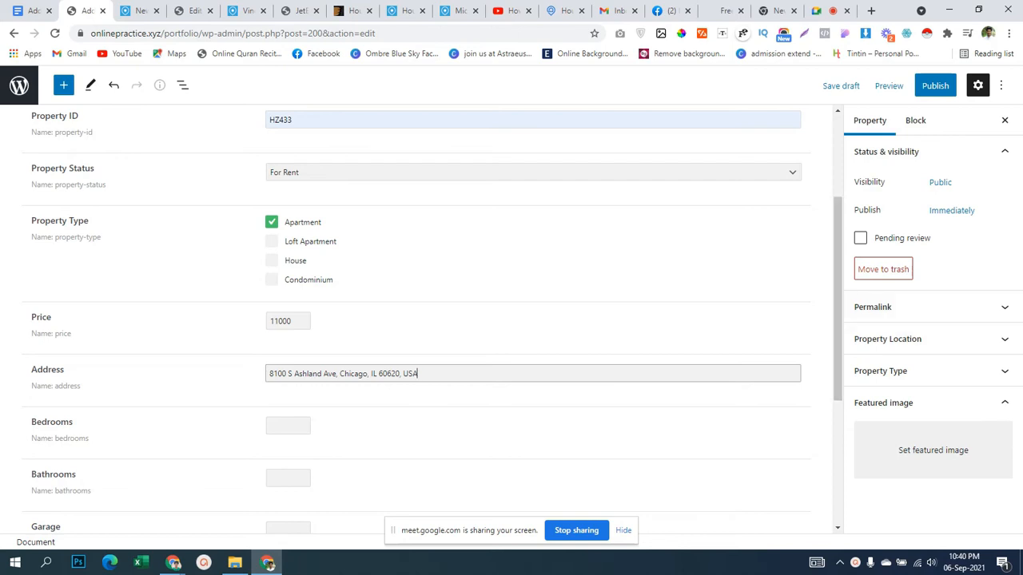
Toggle the Property Location panel in the sidebar and open the admin dashboard in a new tab.
left_click(933, 339)
left_click(933, 339)
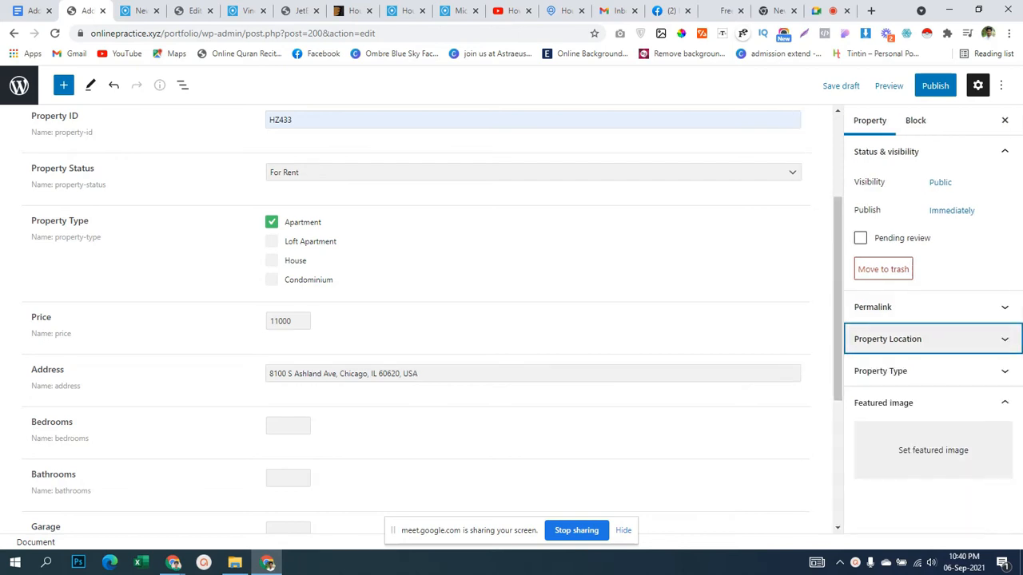
left_click(933, 339)
left_click(933, 339)
left_click(932, 338)
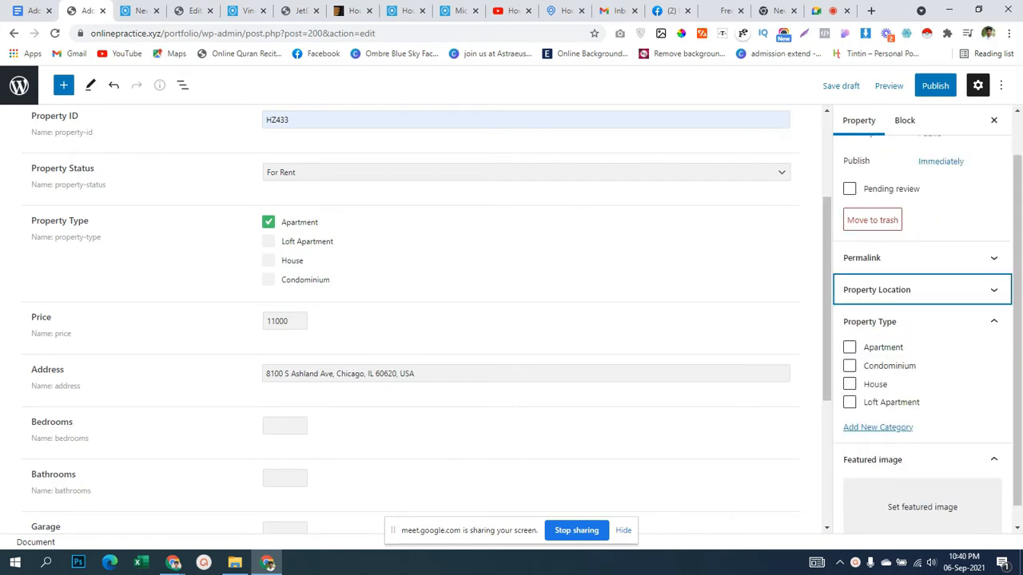
scroll(412, 319, "up", 2)
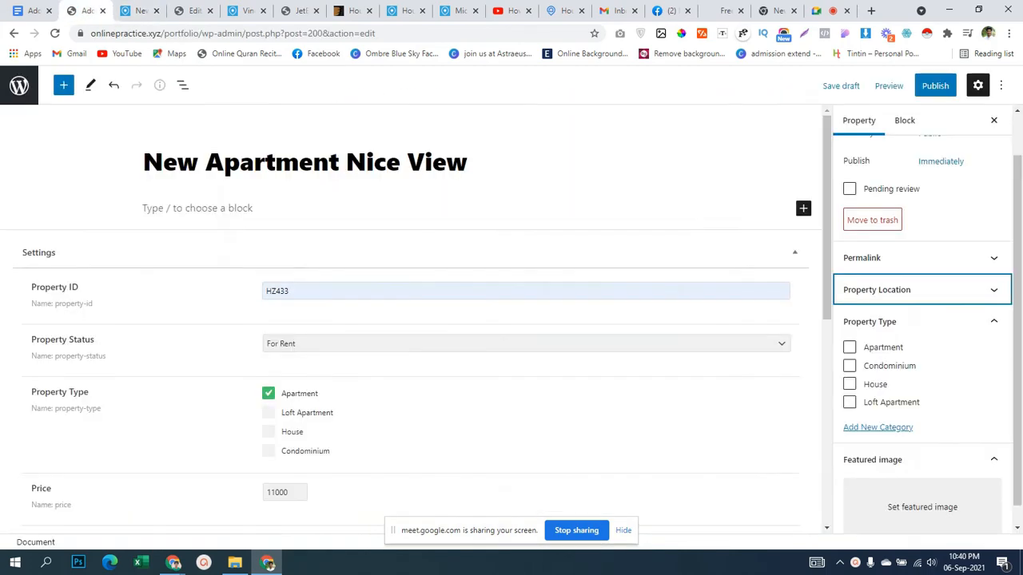
middle_click(19, 86)
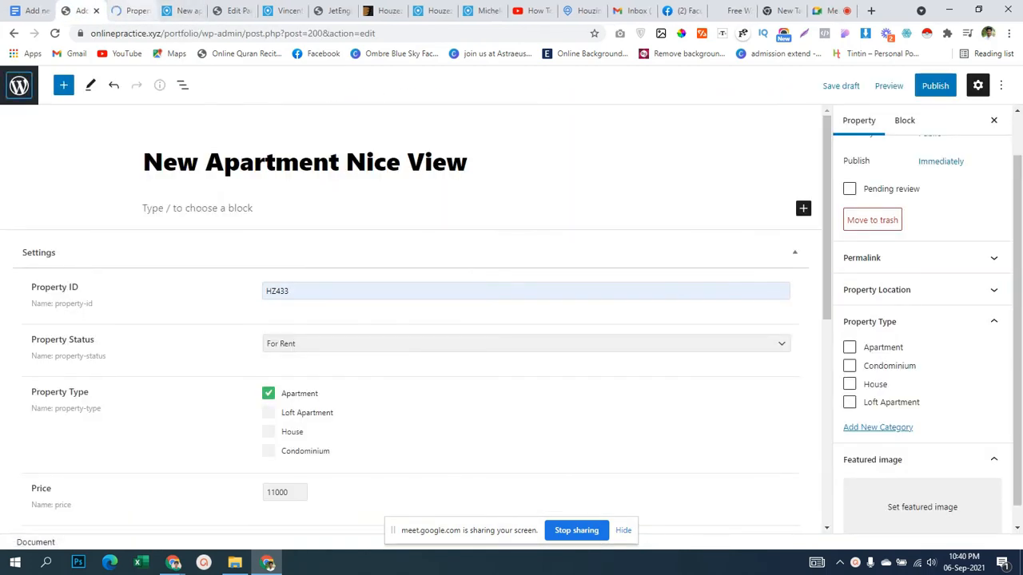
Add Chicago as a location tag via 'chi', remove it, and go to Edit Taxonomy.
left_click(131, 11)
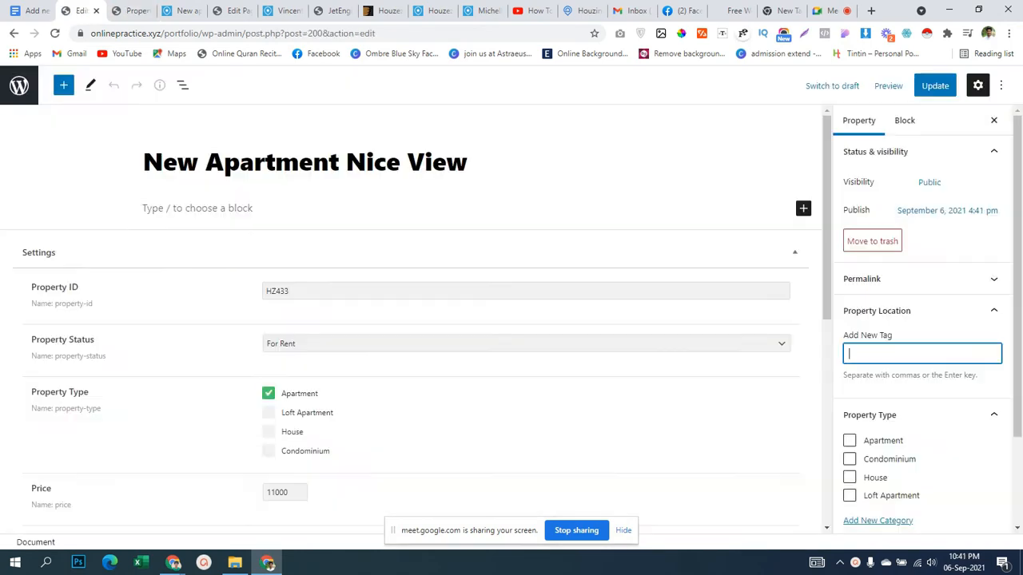
type("chi")
key("Down")
key("Return")
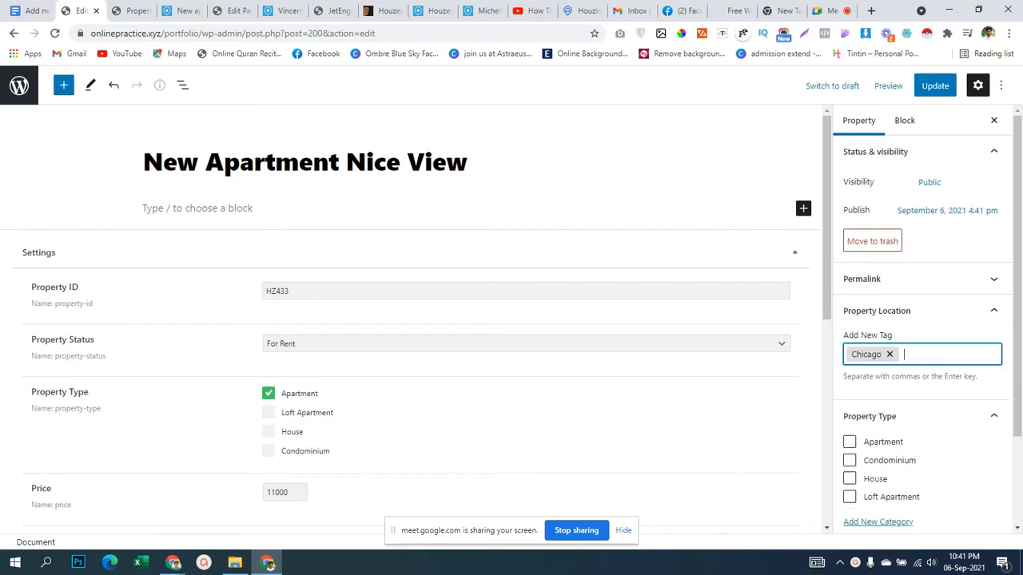
key("BackSpace")
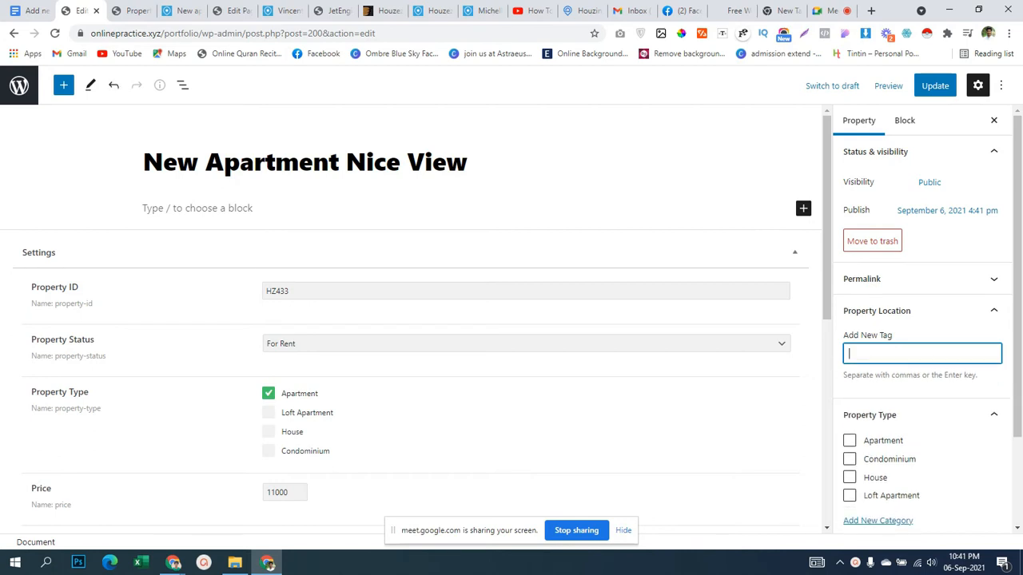
left_click(132, 10)
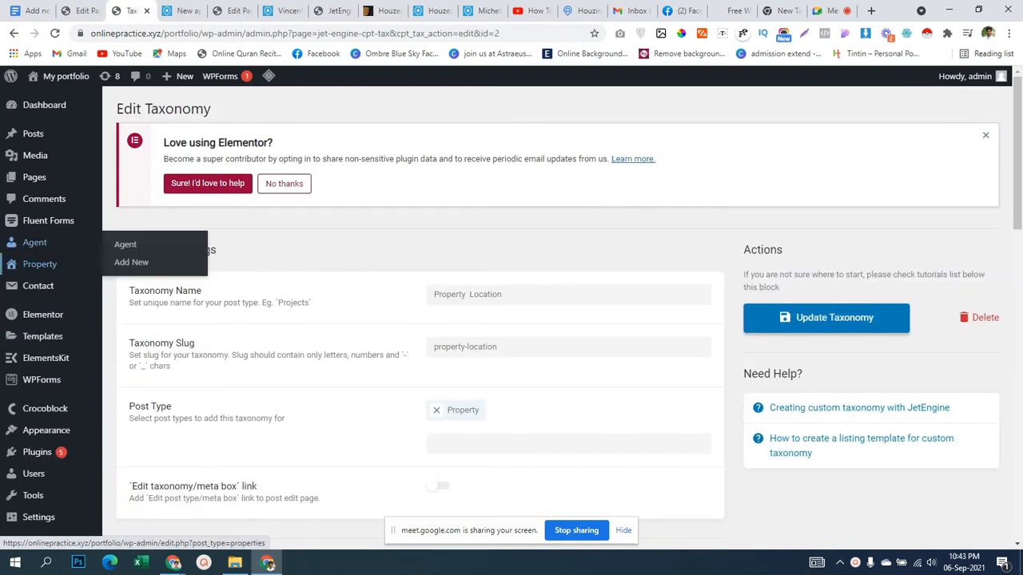
Review the Property Location terms Chicago, Los Angeles, Miami Beach and New York.
left_click(39, 263)
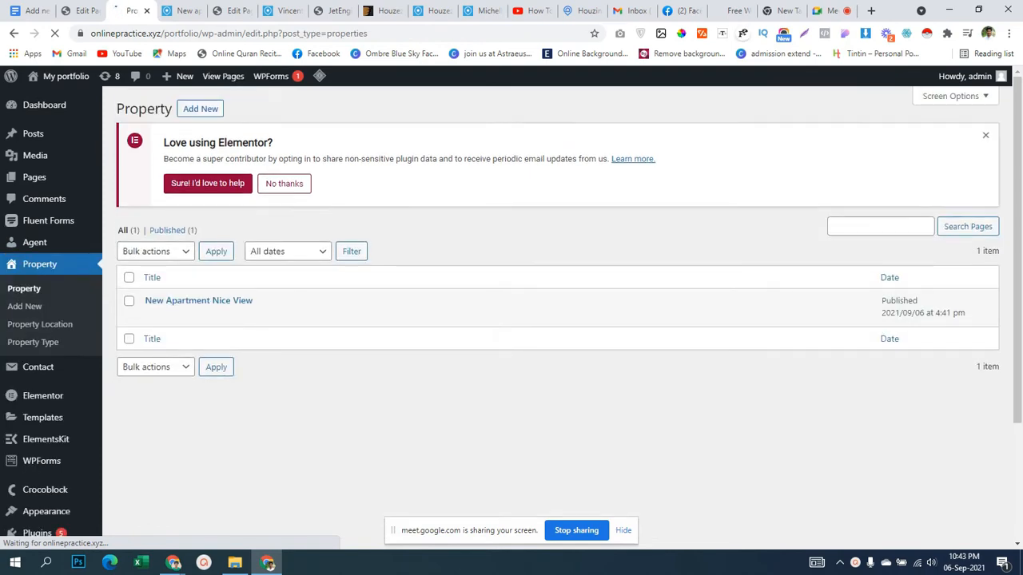
left_click(40, 323)
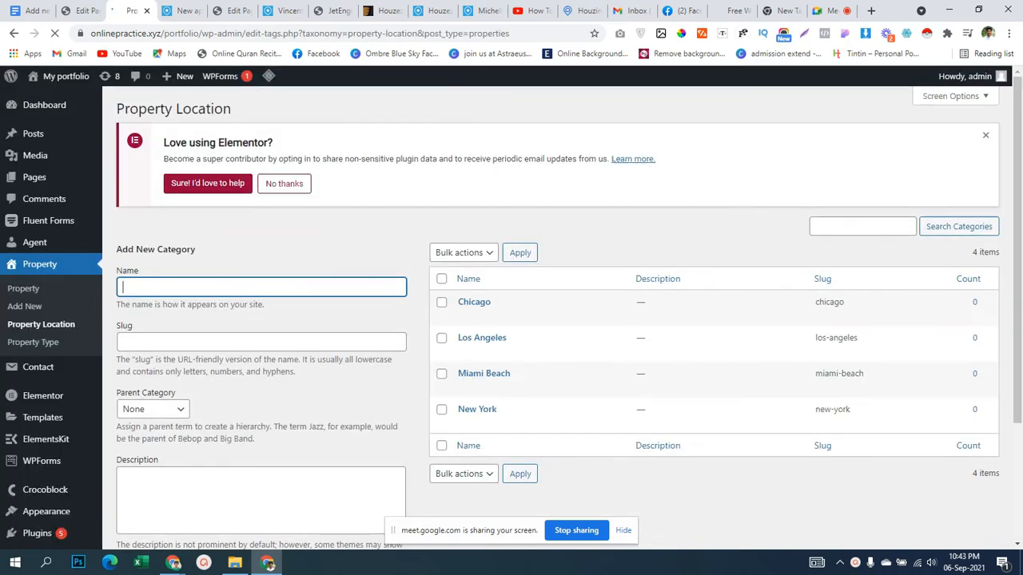
scroll(511, 318, "down", 2)
scroll(511, 318, "down", 1)
scroll(512, 318, "up", 3)
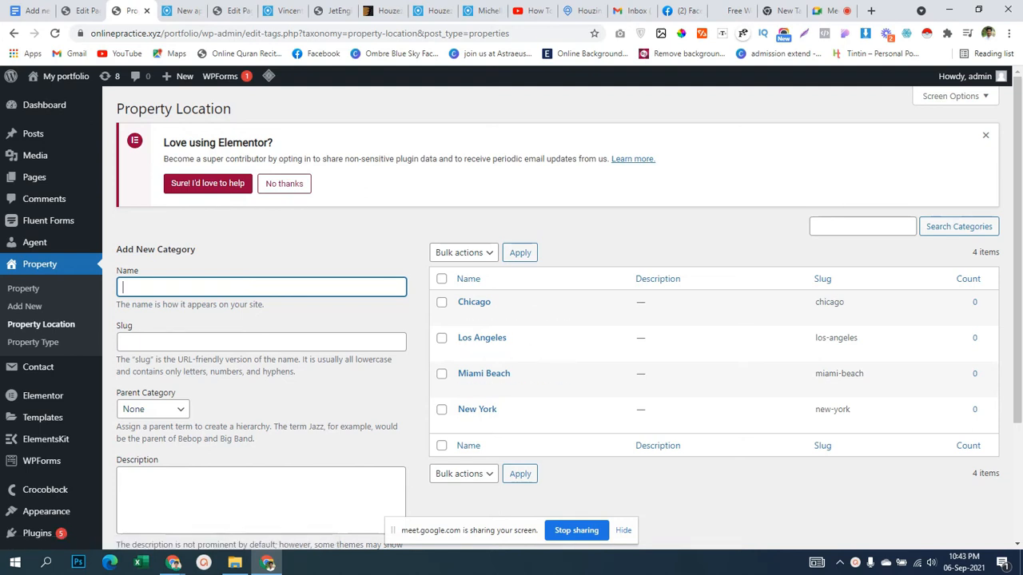
scroll(511, 320, "down", 2)
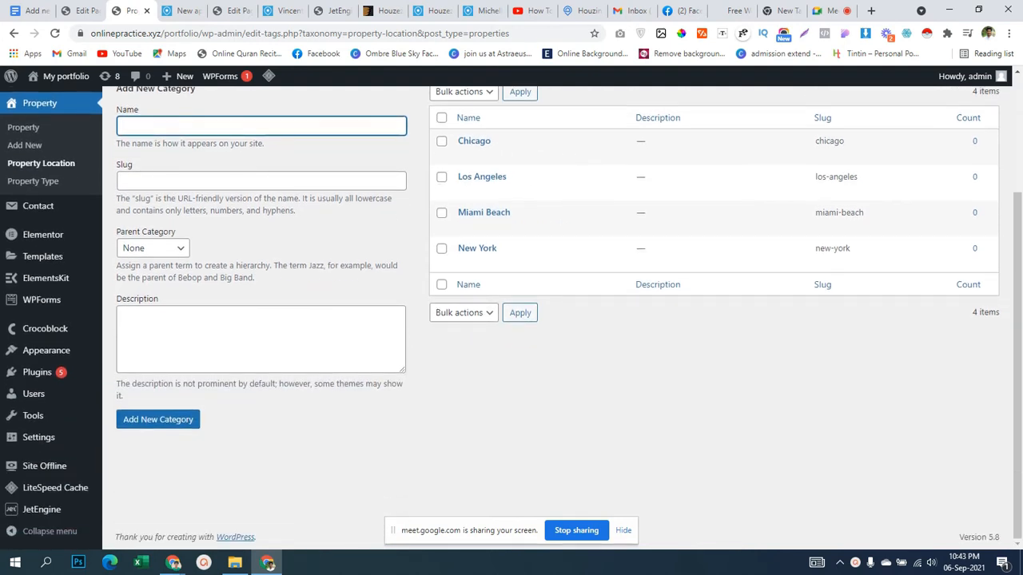
scroll(512, 319, "up", 1)
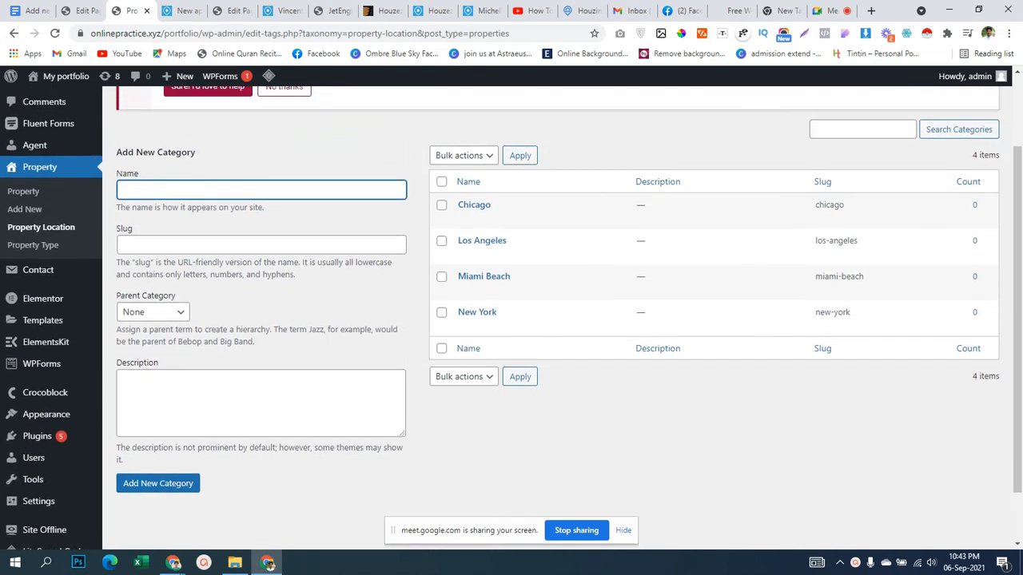
scroll(512, 320, "down", 1)
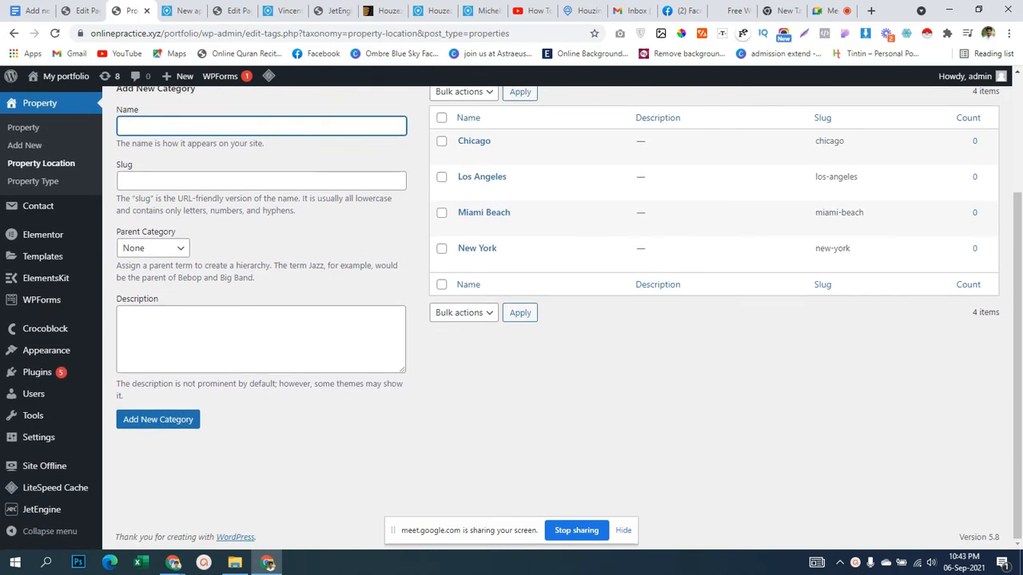
scroll(512, 320, "up", 2)
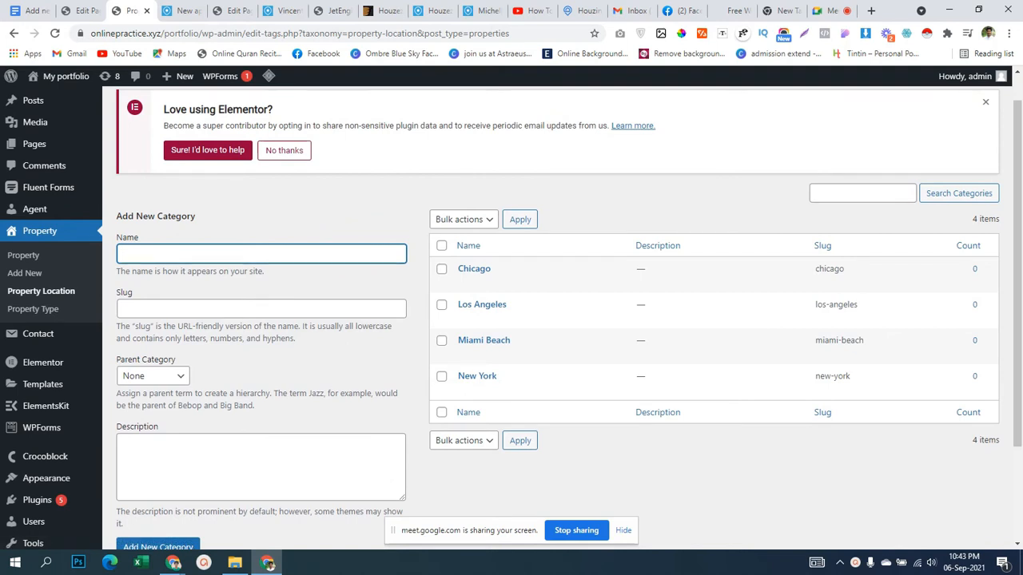
left_click_drag(196, 216, 116, 216)
left_click(120, 217)
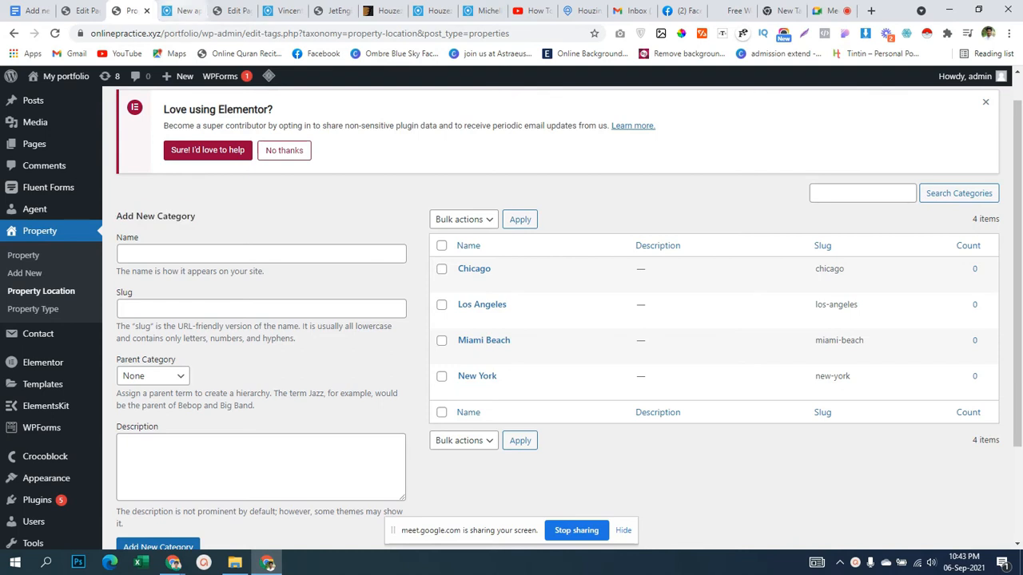
Switch to the agent's edit page.
left_click(231, 10)
scroll(415, 320, "down", 1)
scroll(416, 320, "up", 1)
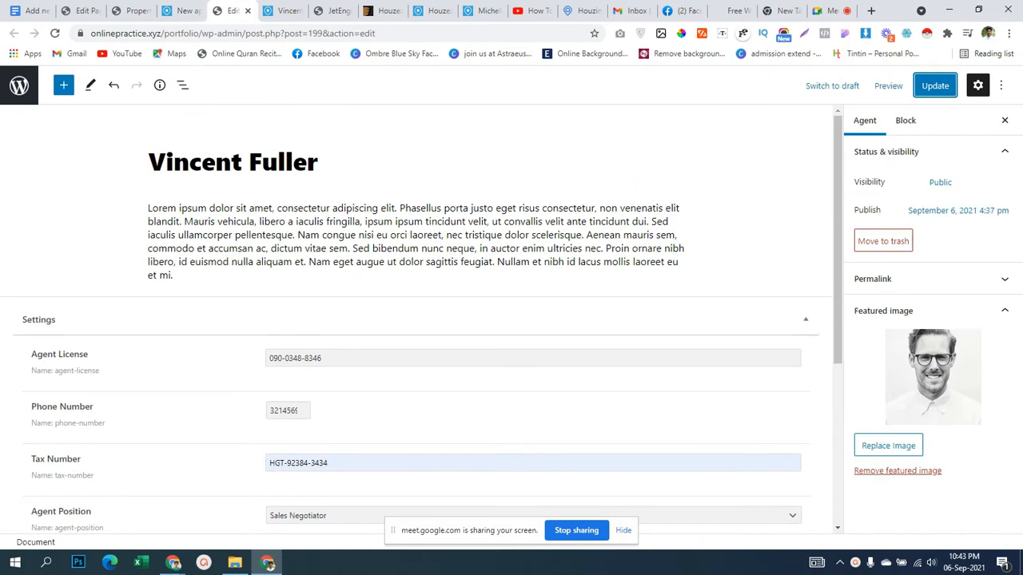
Return to the New Apartment Nice View editor and reload it twice.
left_click(131, 10)
left_click(82, 11)
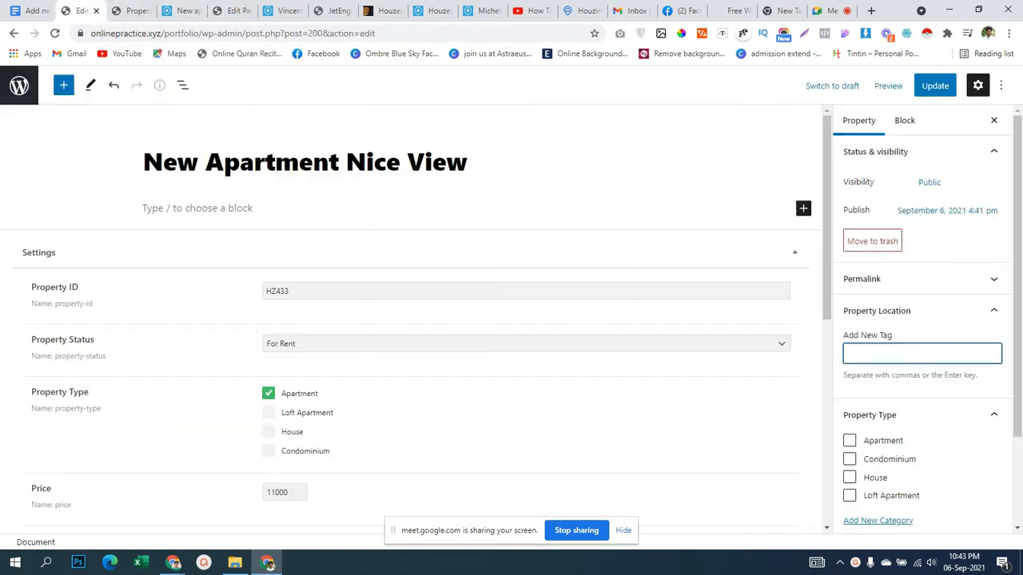
left_click(55, 34)
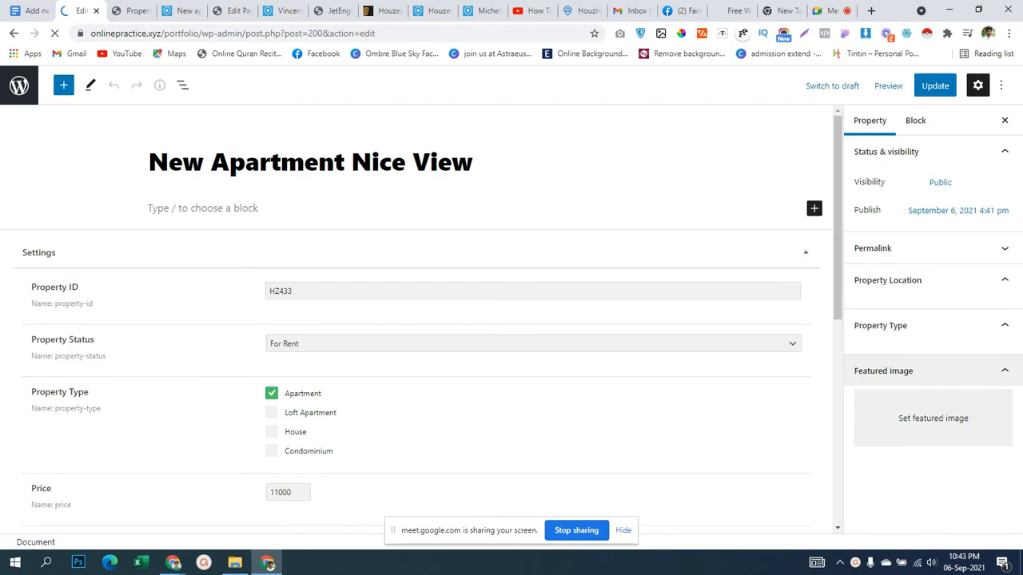
scroll(921, 336, "down", 3)
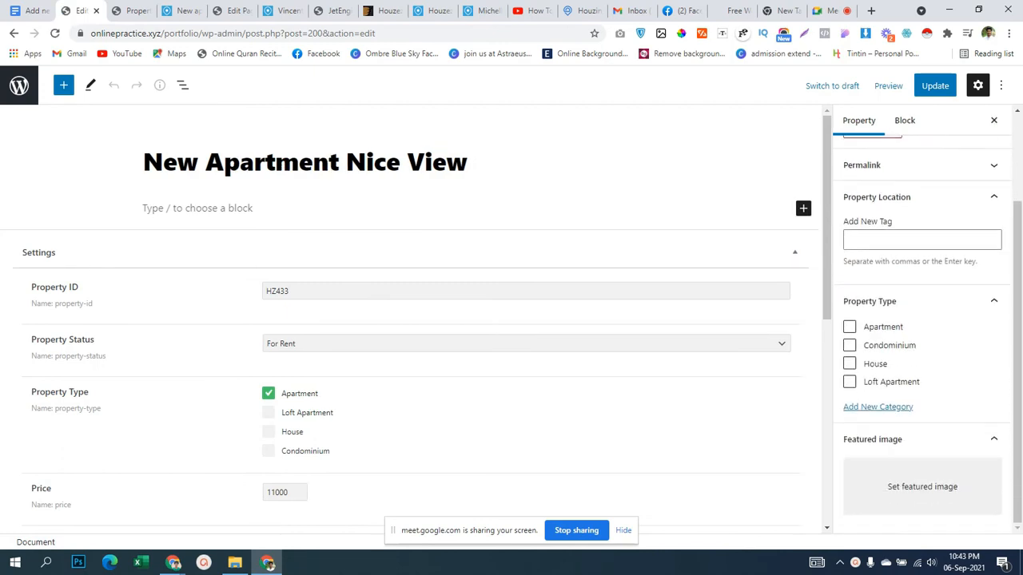
scroll(921, 336, "up", 2)
left_click(921, 304)
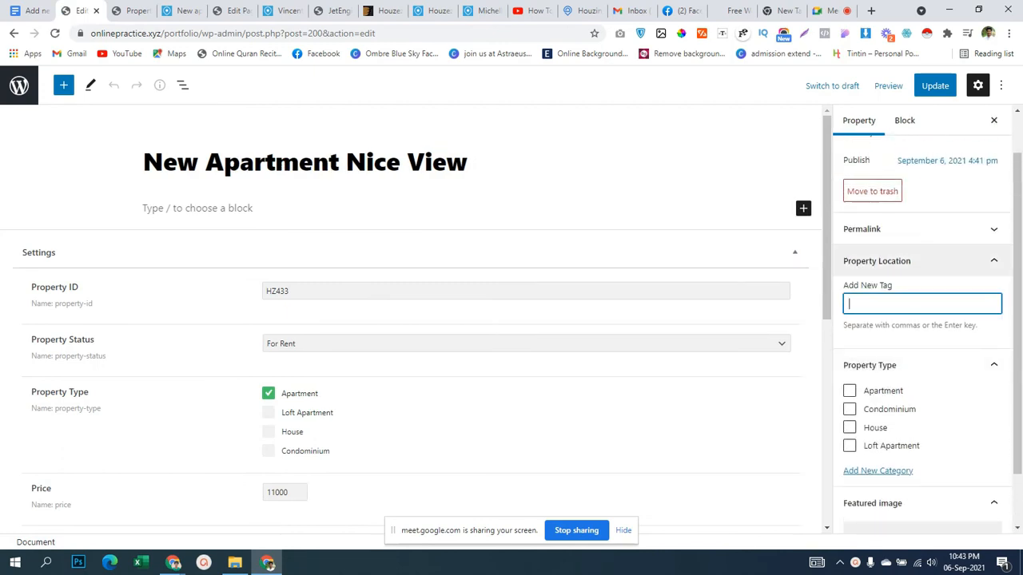
left_click(55, 33)
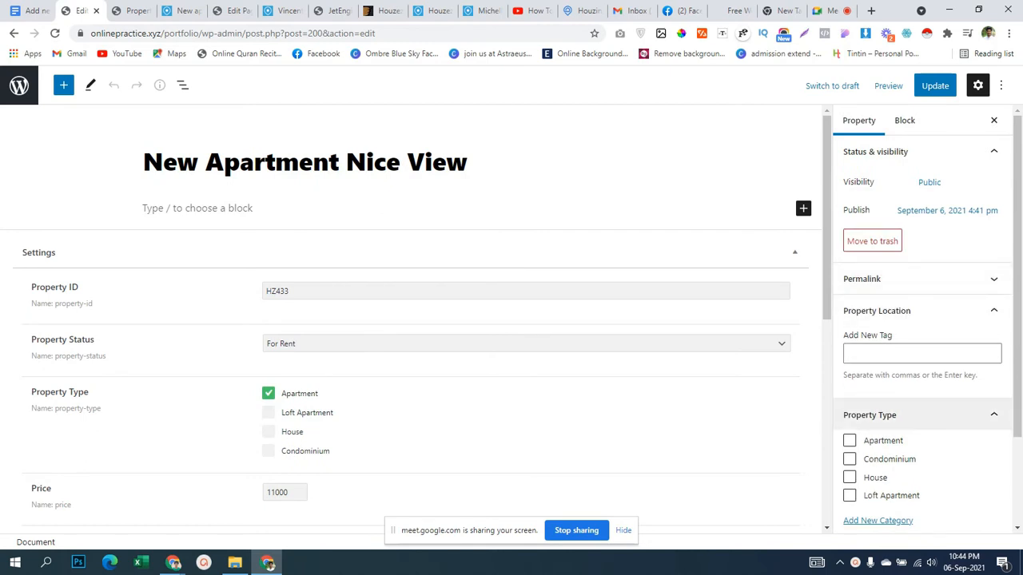
scroll(919, 359, "down", 3)
Collapse the Property Location panel and exit the editor to the Property list.
left_click(877, 196)
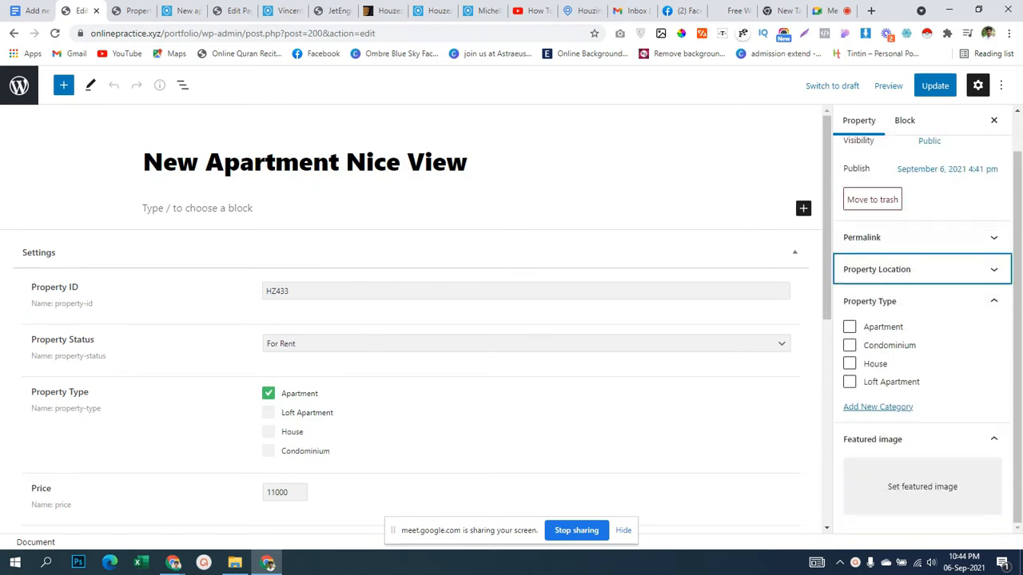
left_click(919, 270)
left_click(922, 240)
left_click(920, 198)
left_click(28, 11)
left_click(80, 11)
left_click(19, 85)
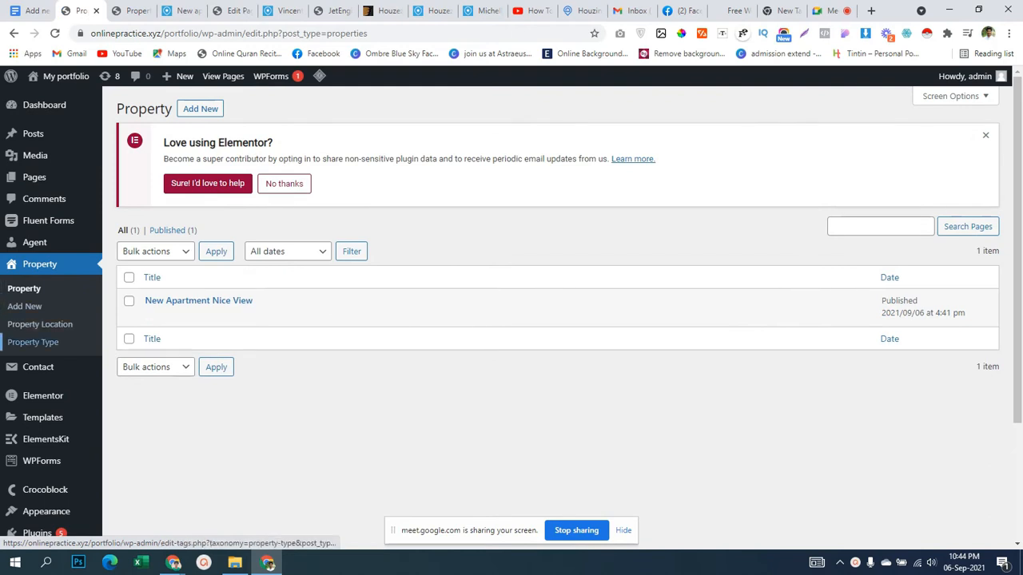
Bulk-delete all four Property Location terms, then bring up the Add new Meta notes.
left_click(33, 342)
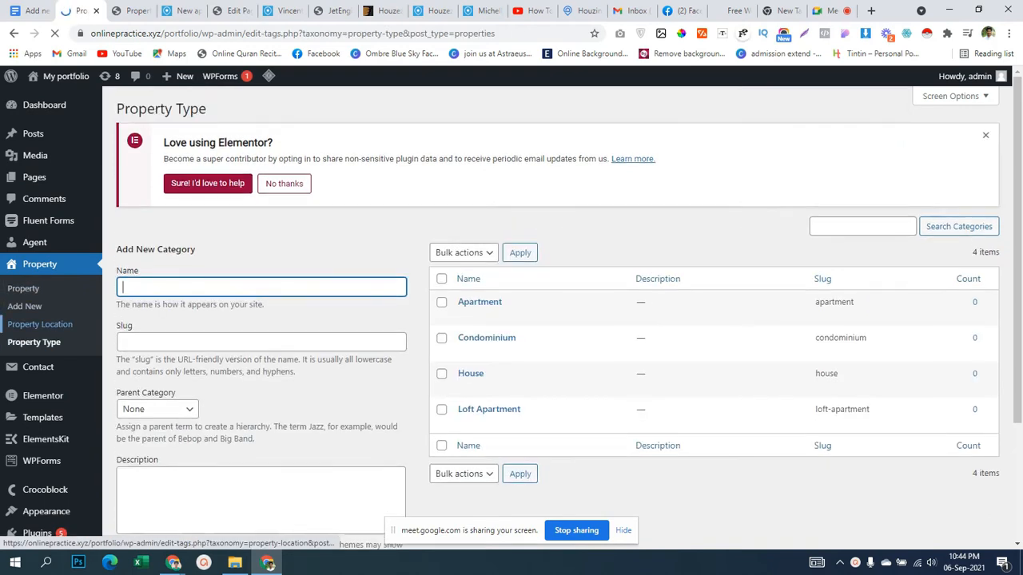
left_click(40, 324)
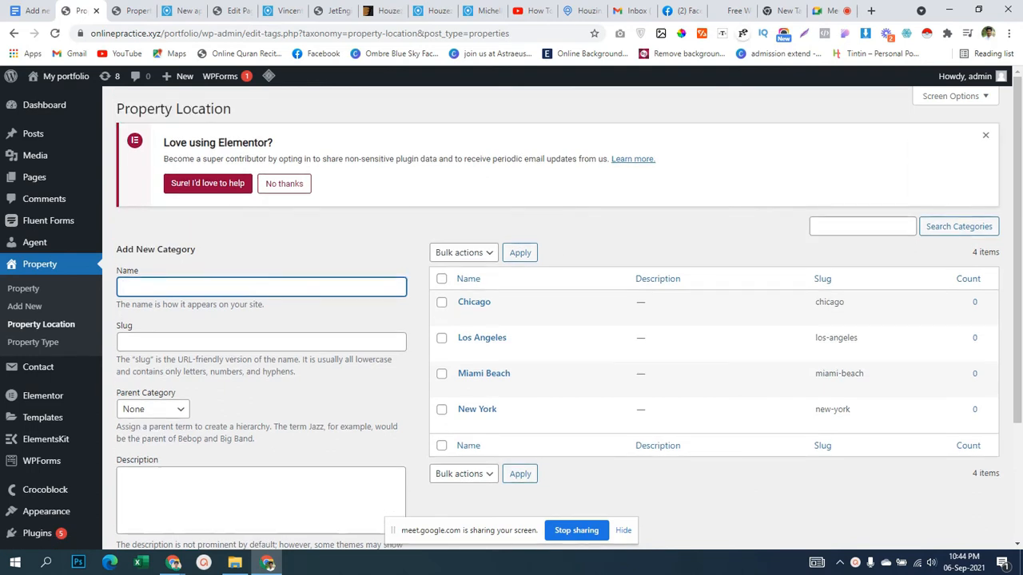
left_click(441, 278)
left_click(464, 252)
left_click(448, 279)
left_click(520, 252)
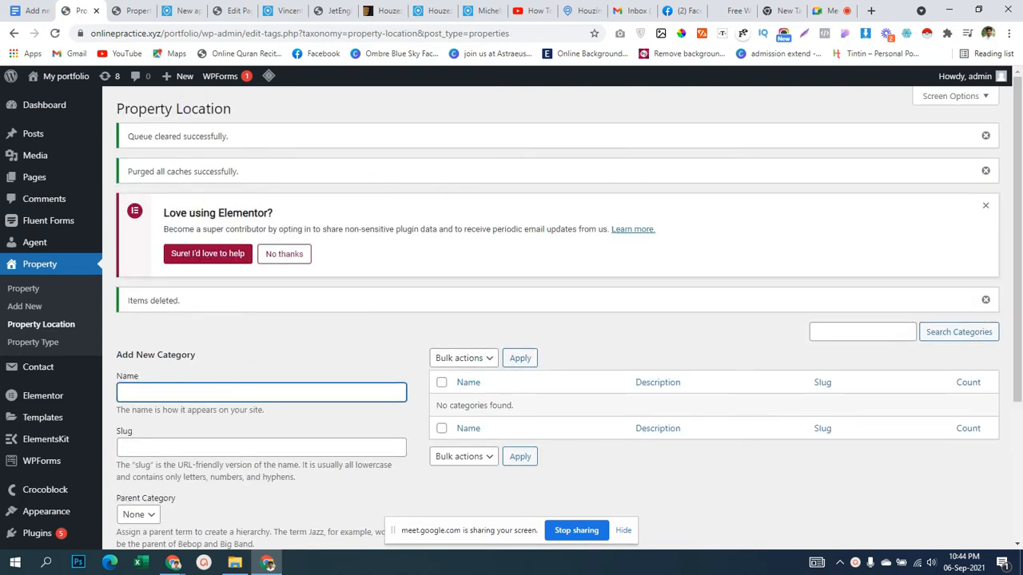
left_click(30, 11)
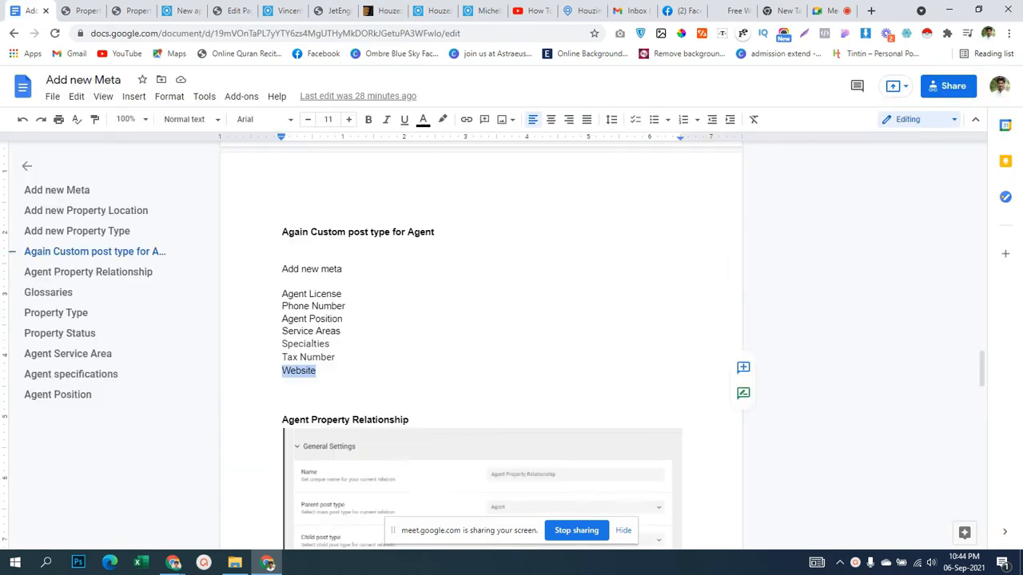
scroll(481, 344, "up", 8)
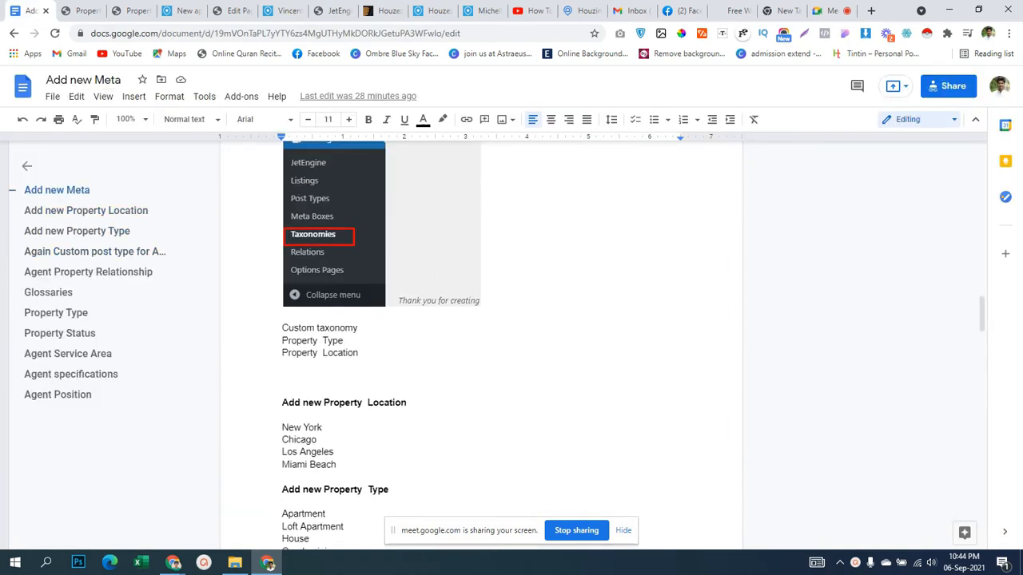
Add New York as a Property Location, copied from the notes.
left_click_drag(282, 427, 322, 427)
key("ctrl+c")
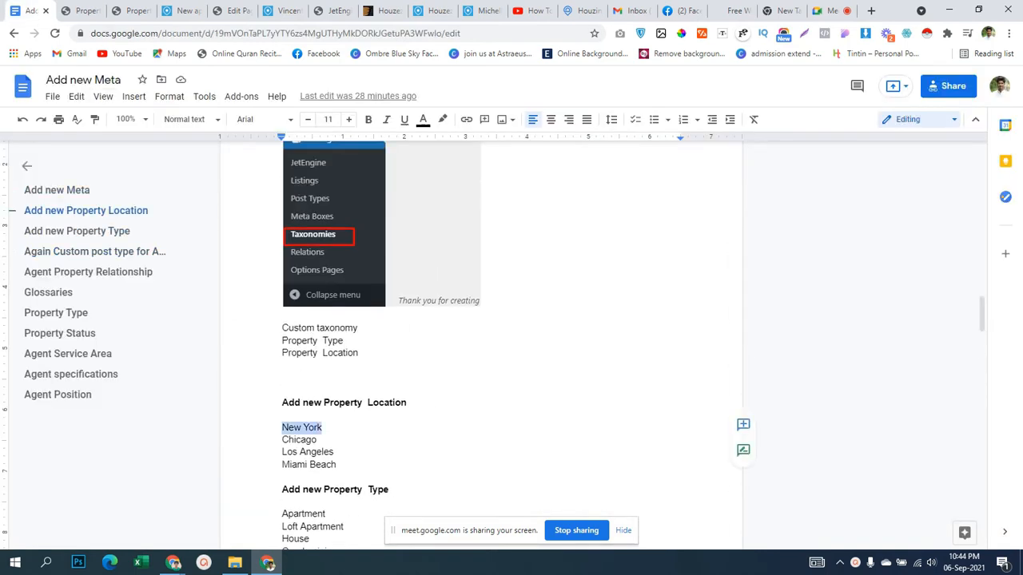
left_click(82, 11)
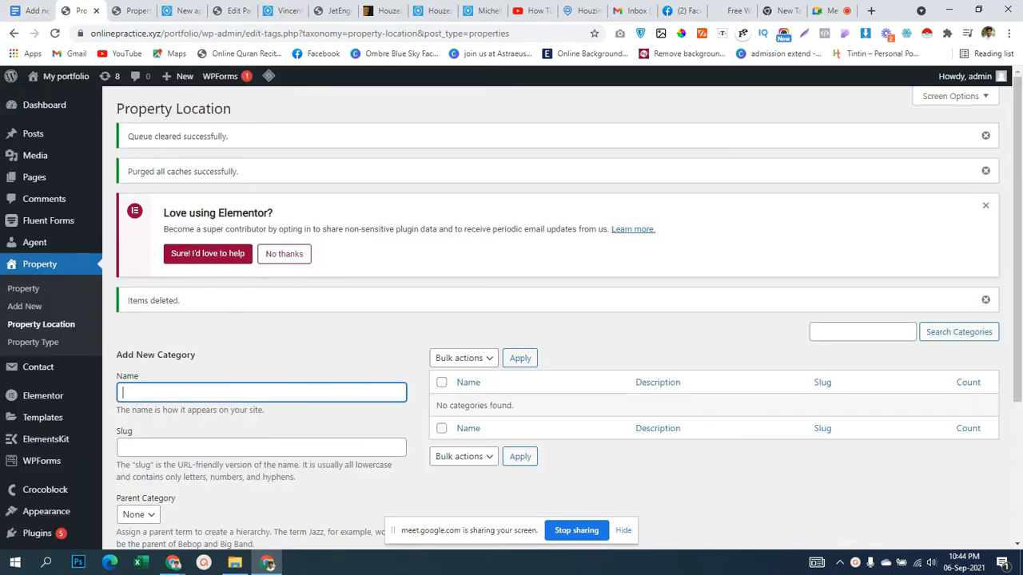
key("ctrl+v")
scroll(512, 320, "down", 3)
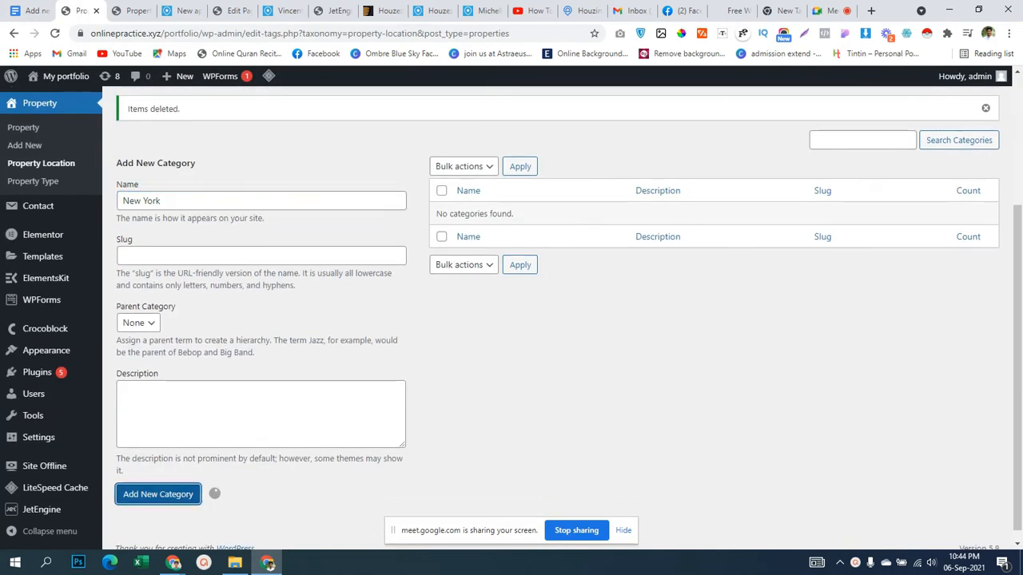
left_click(157, 493)
Add Chicago as a Property Location from the notes.
left_click(29, 10)
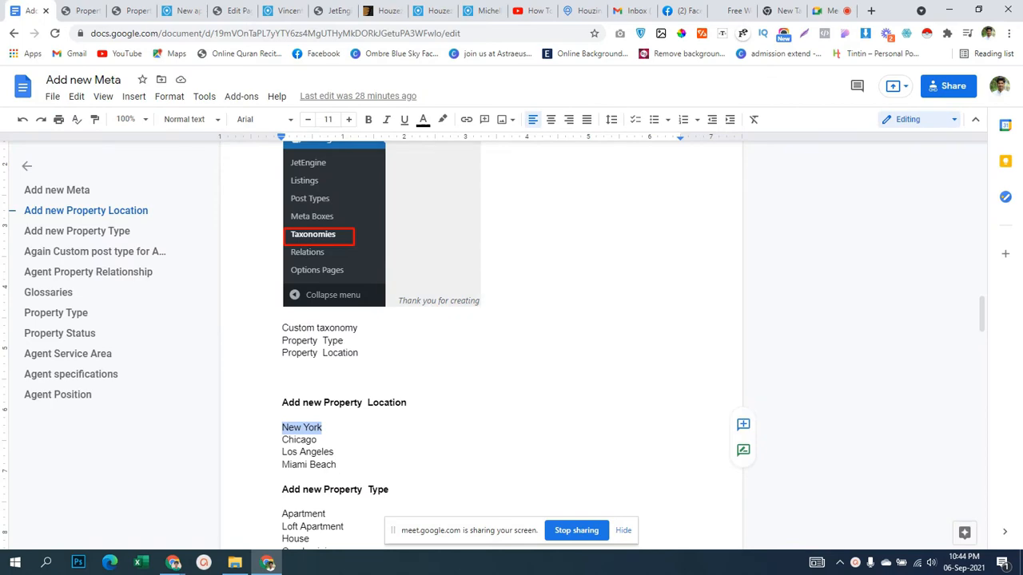
left_click_drag(282, 440, 317, 440)
key("ctrl+c")
left_click(82, 10)
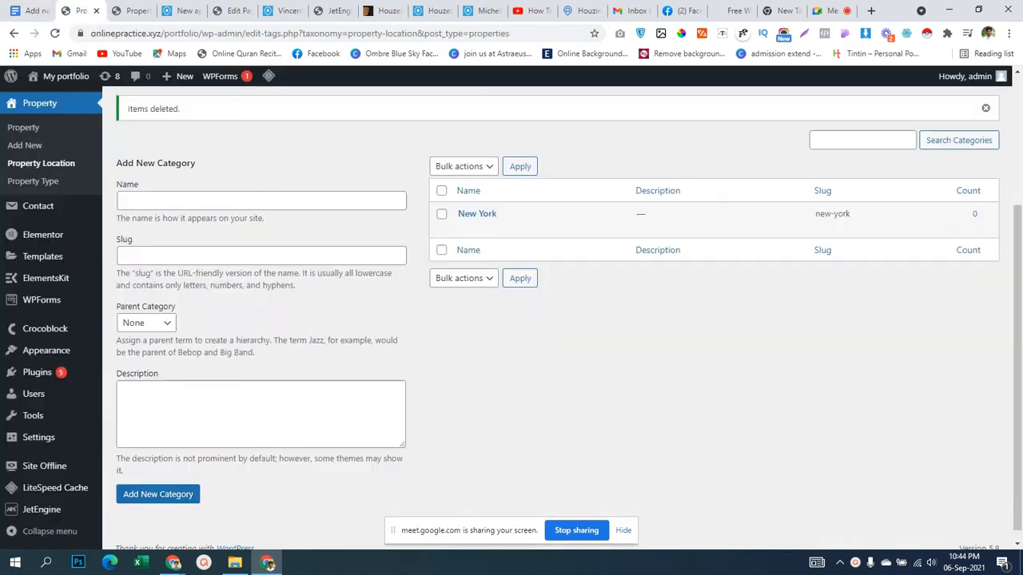
scroll(260, 320, "down", 1)
left_click(261, 189)
key("ctrl+v")
left_click(158, 482)
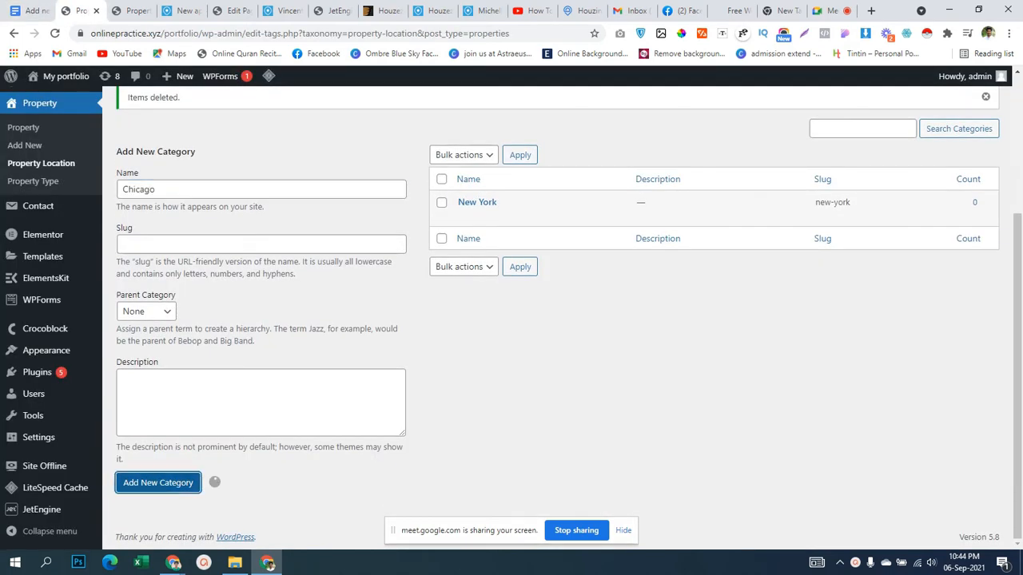
Add Los Angeles as a Property Location from the notes.
left_click(29, 10)
left_click_drag(282, 452, 334, 452)
key("ctrl+c")
left_click(82, 11)
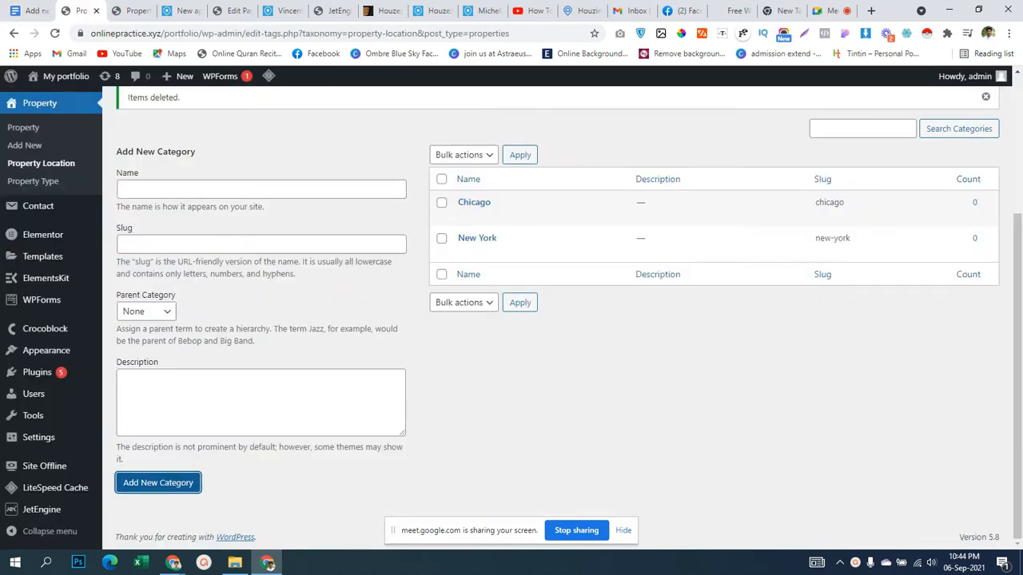
left_click(160, 189)
key("ctrl+v")
left_click(158, 483)
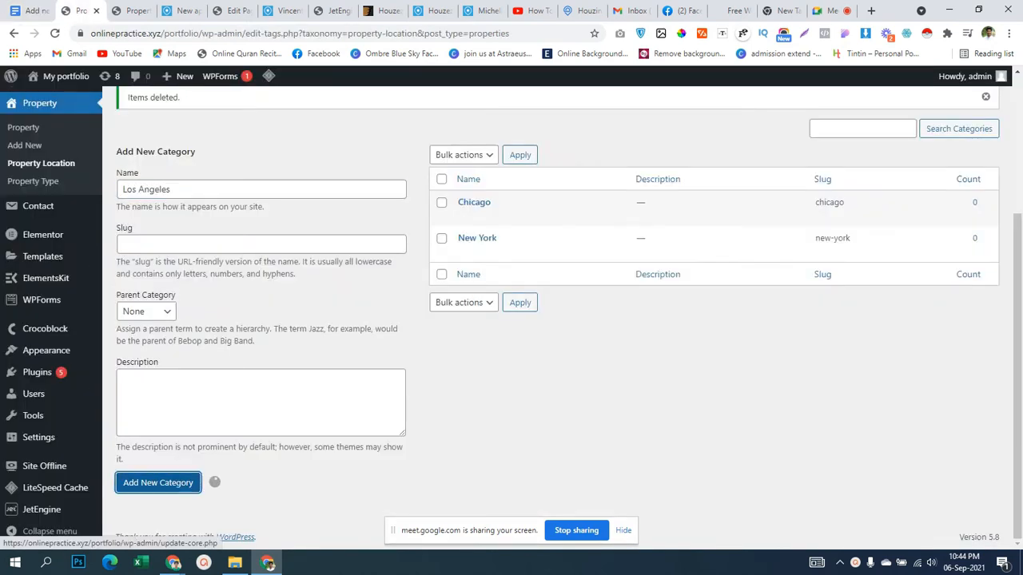
Add Miami Beach as a Property Location, then show the list of all properties.
left_click(29, 10)
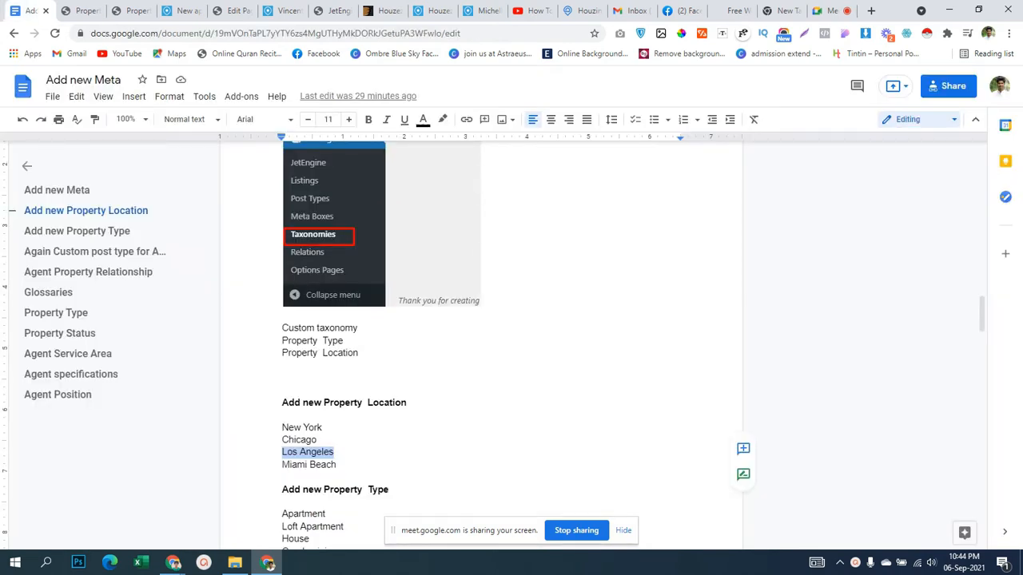
left_click_drag(282, 465, 336, 465)
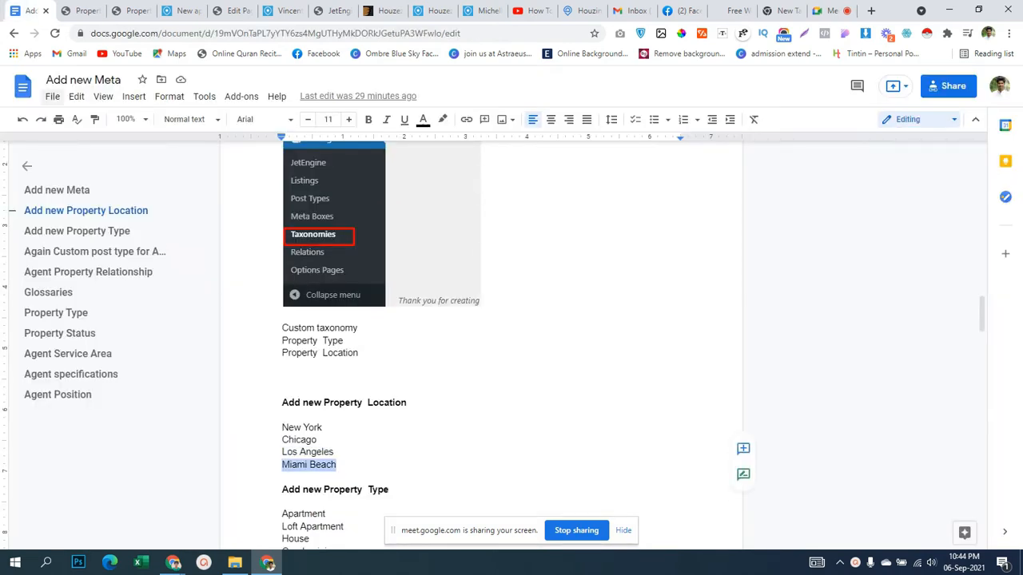
left_click(79, 10)
left_click(261, 190)
key("ctrl+v")
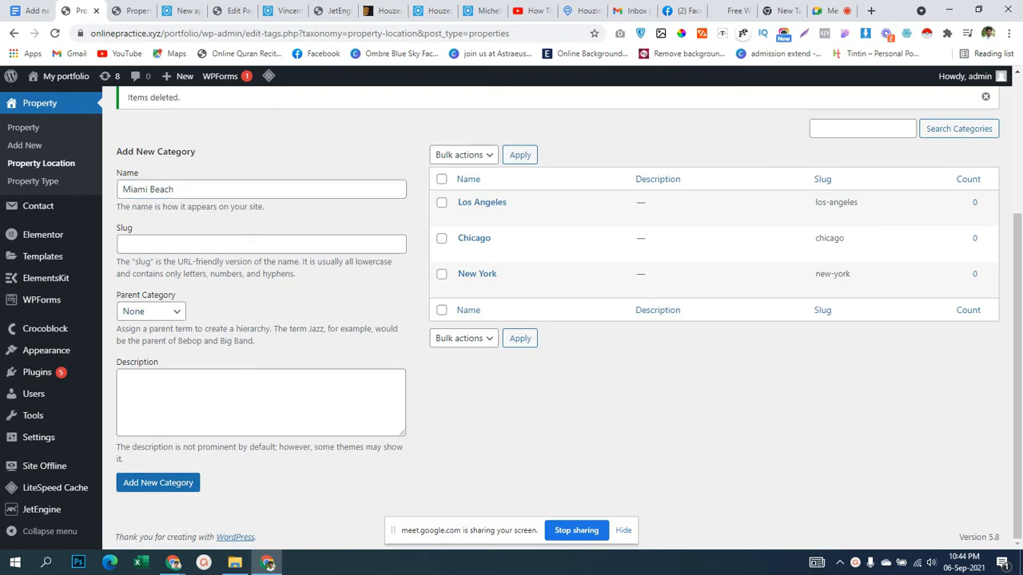
left_click(158, 483)
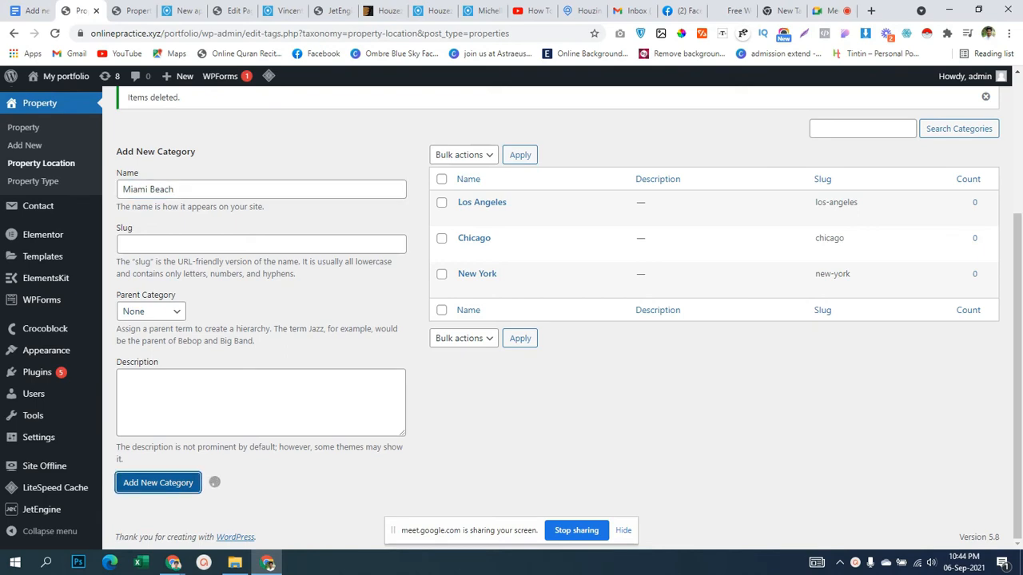
key("ctrl+Tab")
key("ctrl+Tab")
key("ctrl+Tab")
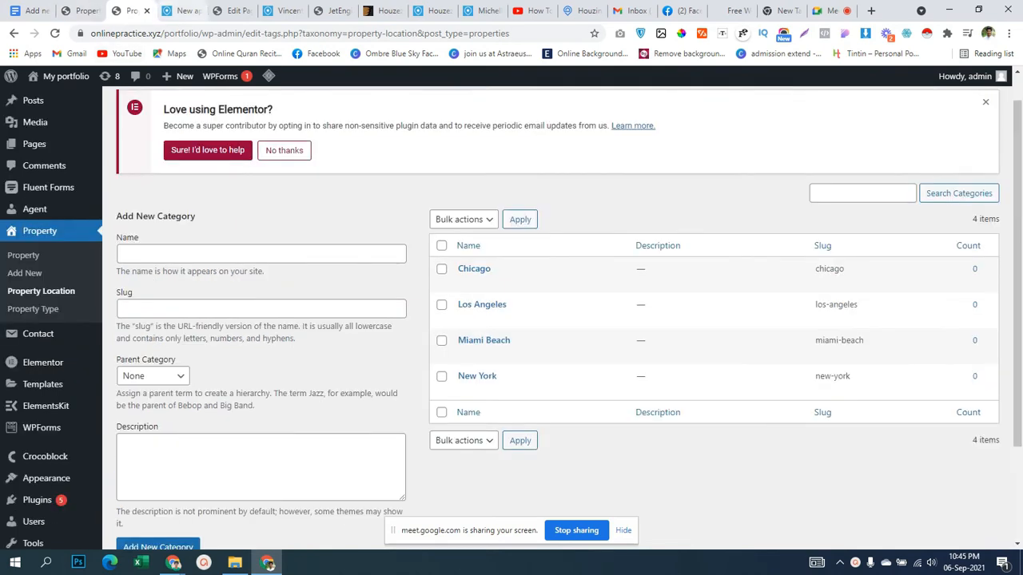
left_click(80, 11)
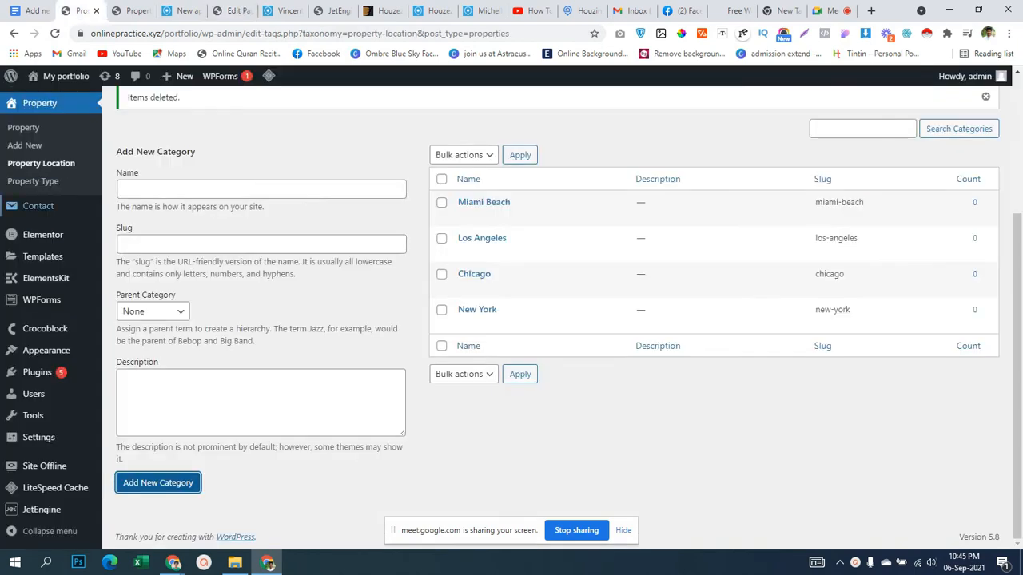
scroll(35, 439, "up", 3)
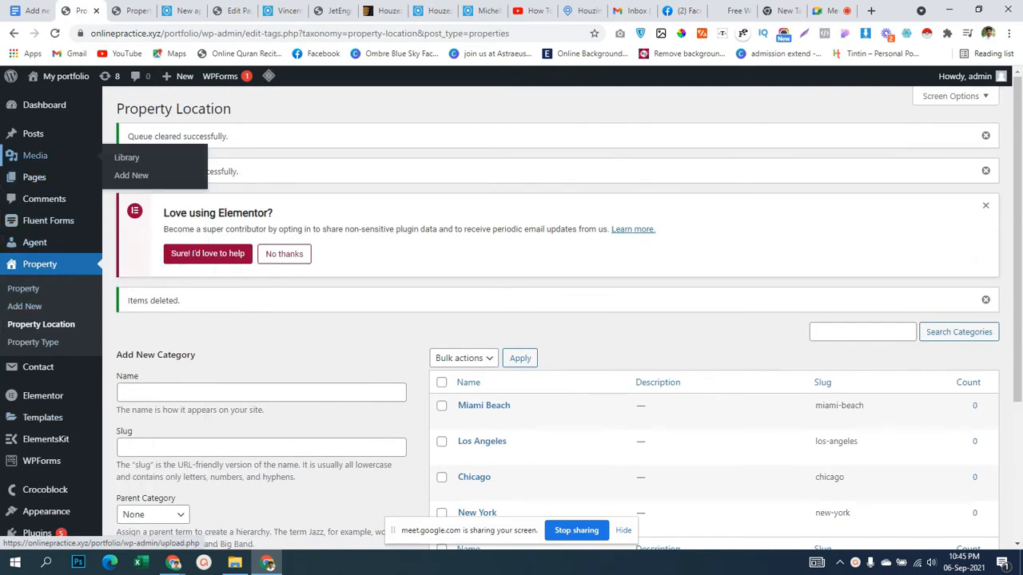
left_click(23, 289)
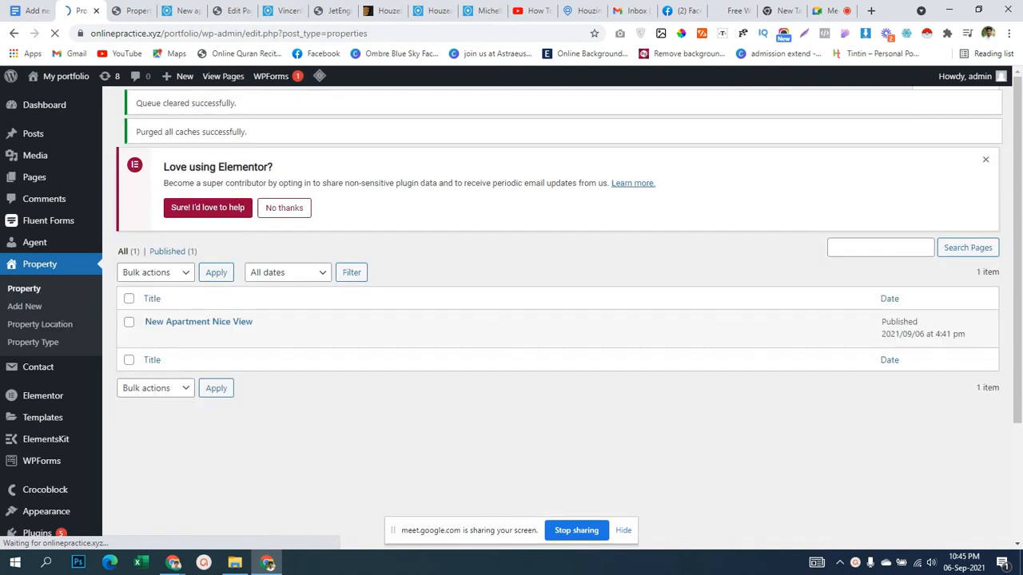
Edit New Apartment Nice View and list Chicago, Los Angeles, Miami Beach and New York locations.
left_click(153, 386, "ctrl")
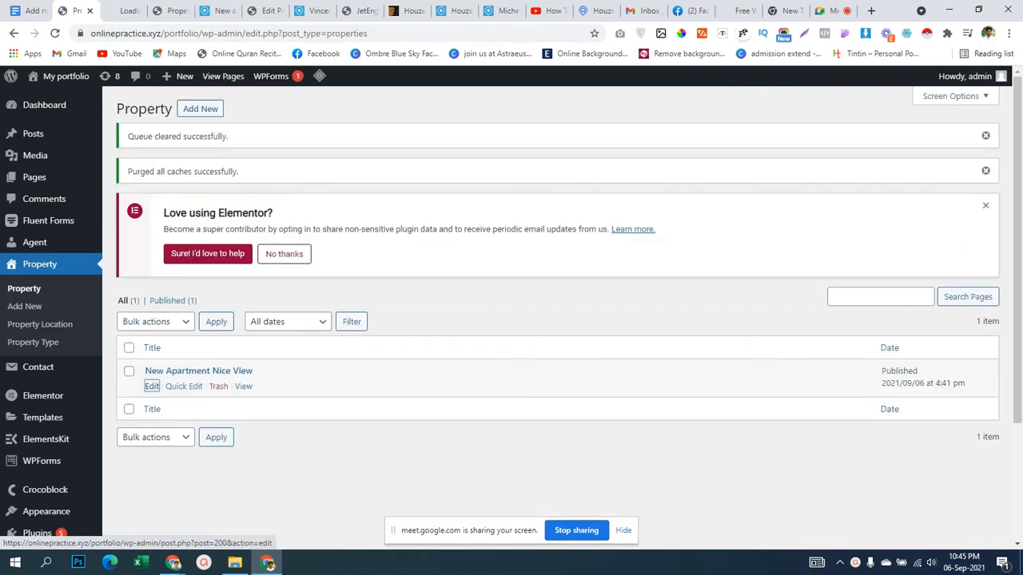
left_click(122, 10)
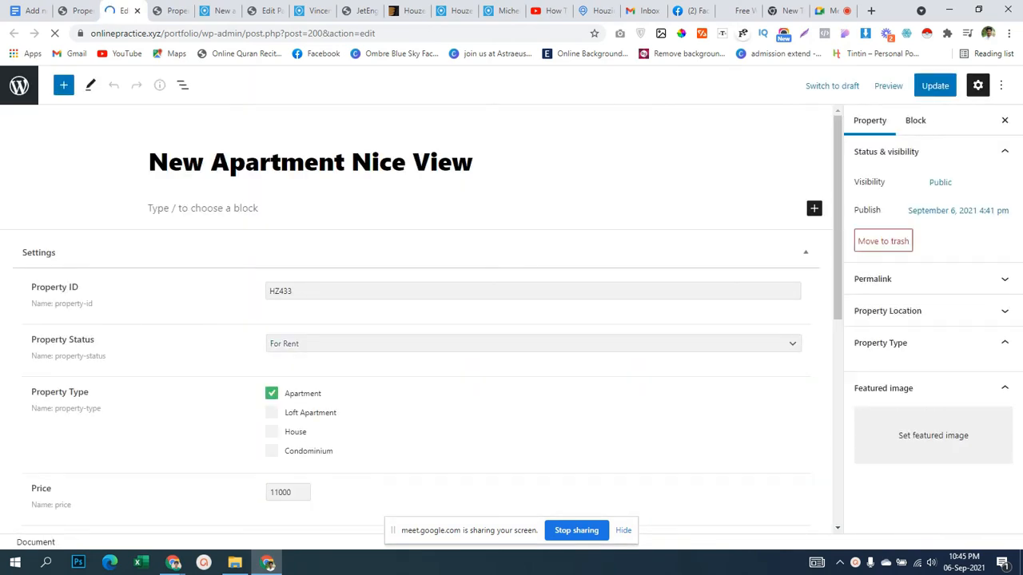
left_click(895, 311)
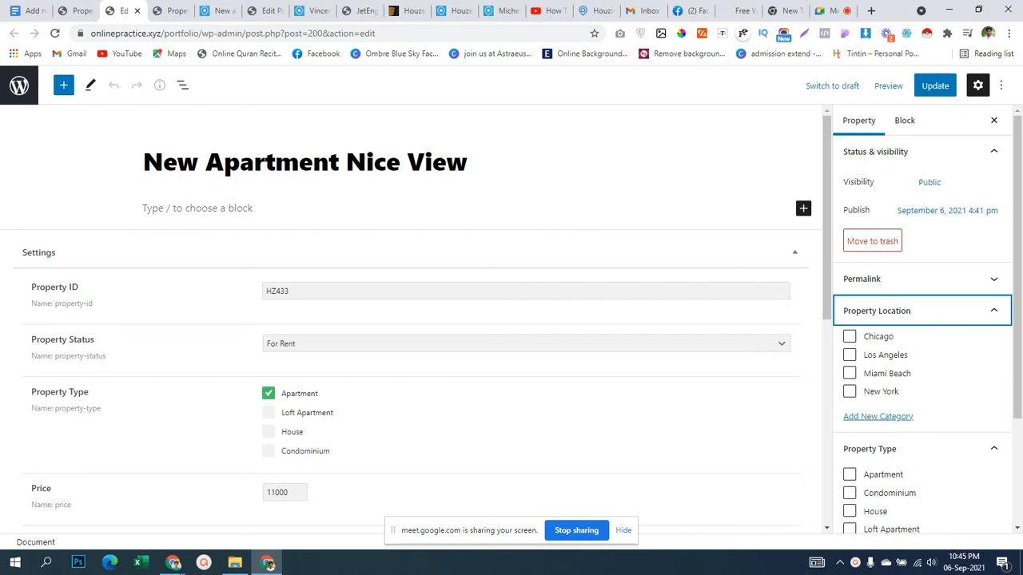
scroll(411, 320, "down", 3)
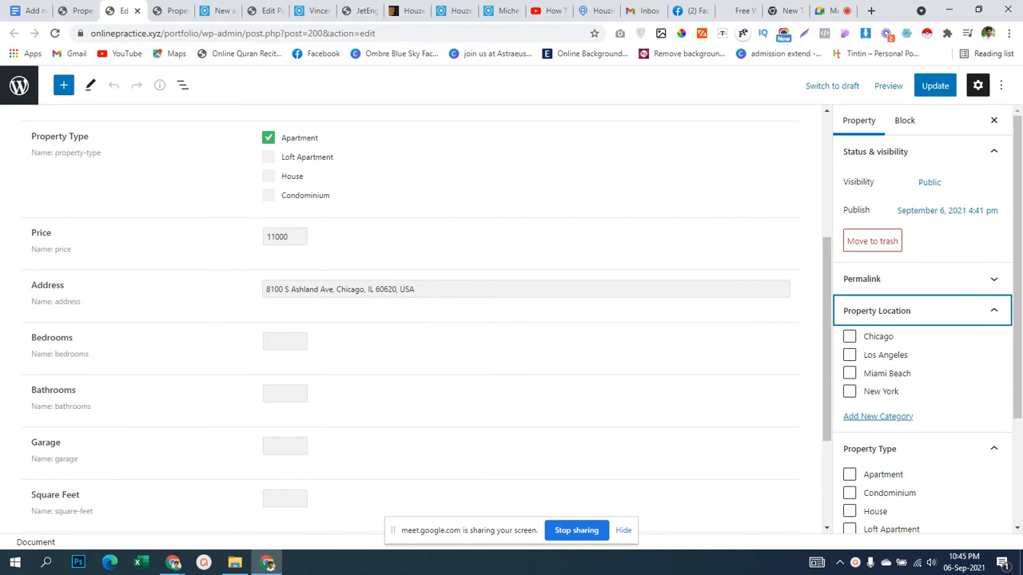
Assign Chicago as the property's location and move to the room-count fields.
left_click(849, 336)
scroll(411, 320, "down", 2)
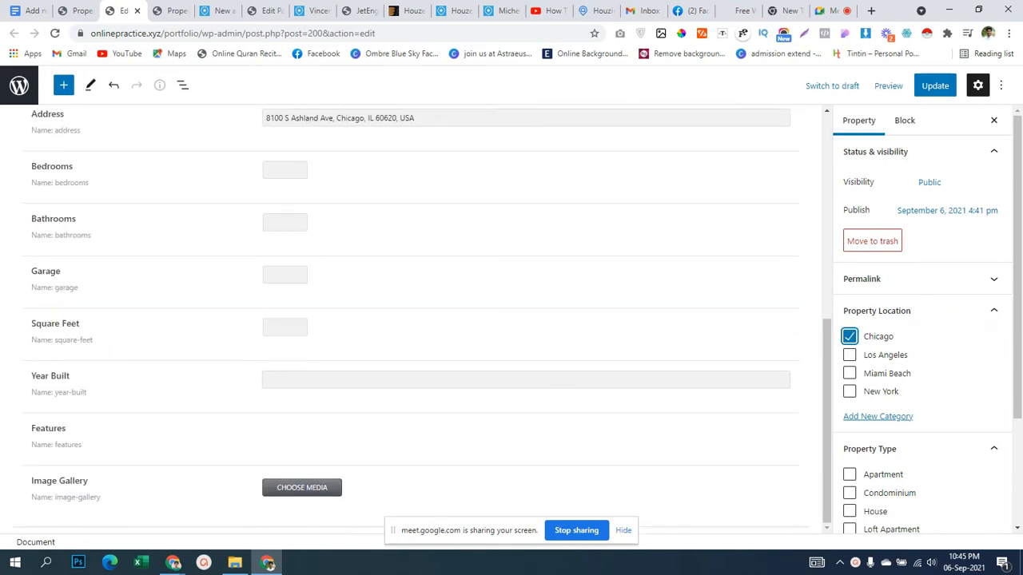
left_click(280, 171)
left_click(280, 223)
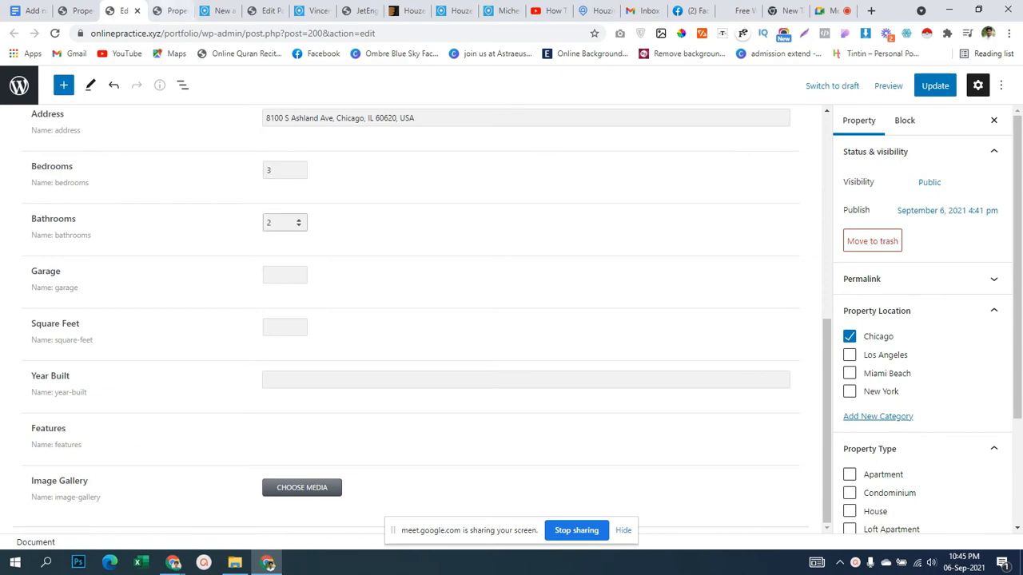
Check the Houzez demo for reference, then set Bathrooms and Garage to 1.
left_click(214, 11)
scroll(392, 319, "down", 6)
scroll(391, 320, "down", 1)
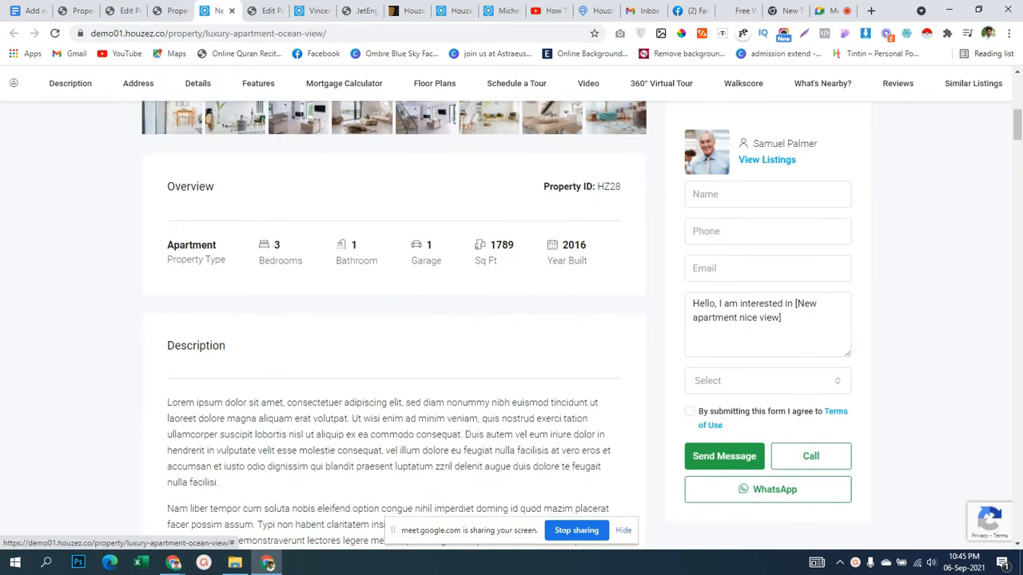
left_click(120, 10)
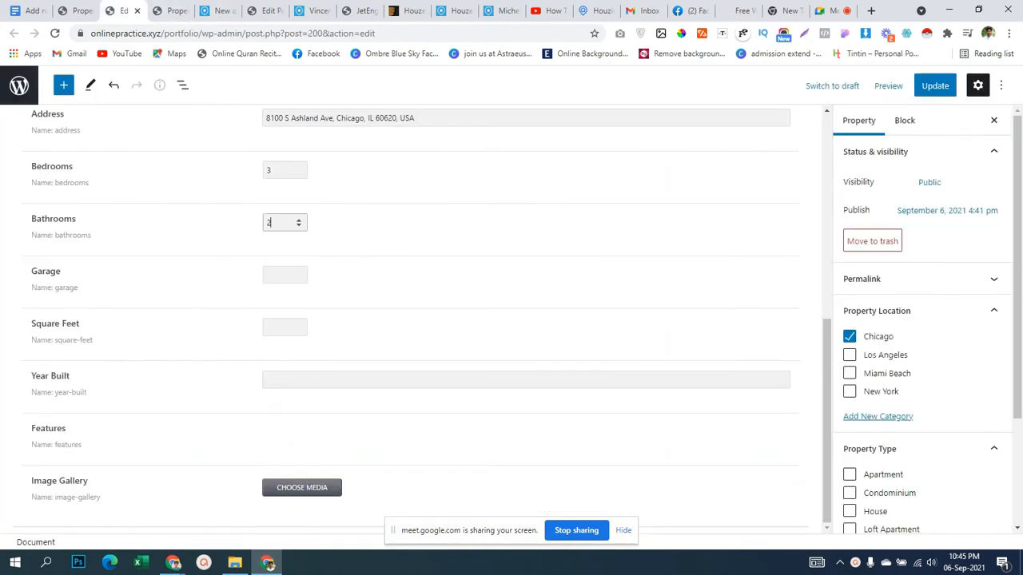
key("ctrl+a")
type("1")
key("Tab")
type("1")
Copy the 1789 square-feet value from the Houzez demo into Square Feet.
left_click(283, 328)
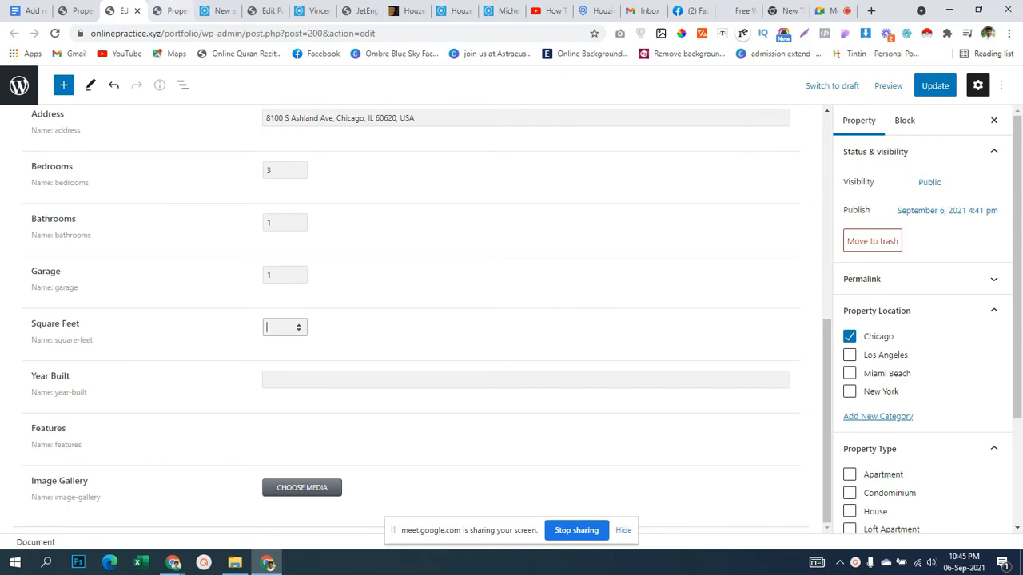
left_click(169, 10)
key("ctrl+Tab")
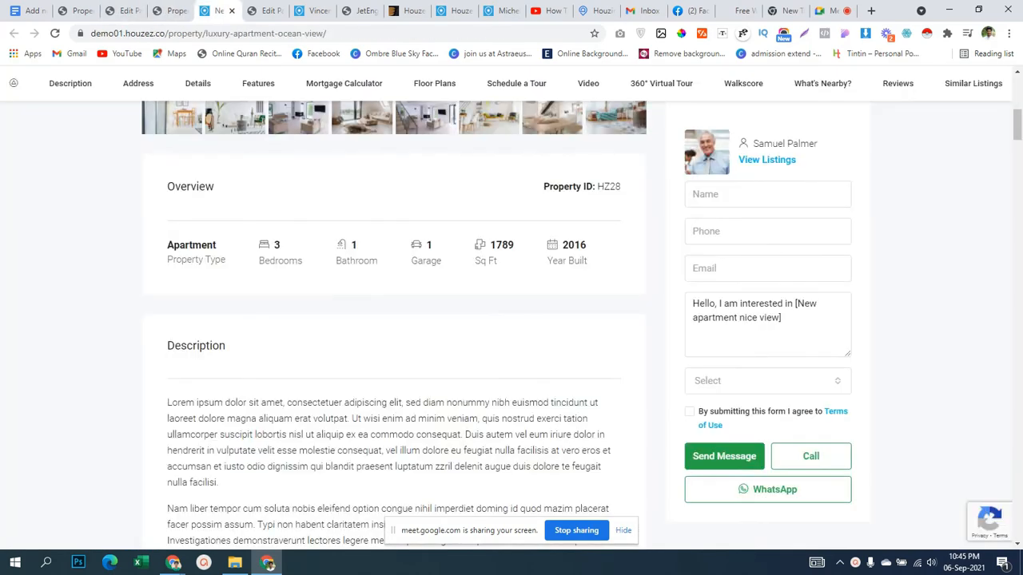
left_click_drag(490, 245, 513, 246)
key("ctrl+c")
left_click(123, 11)
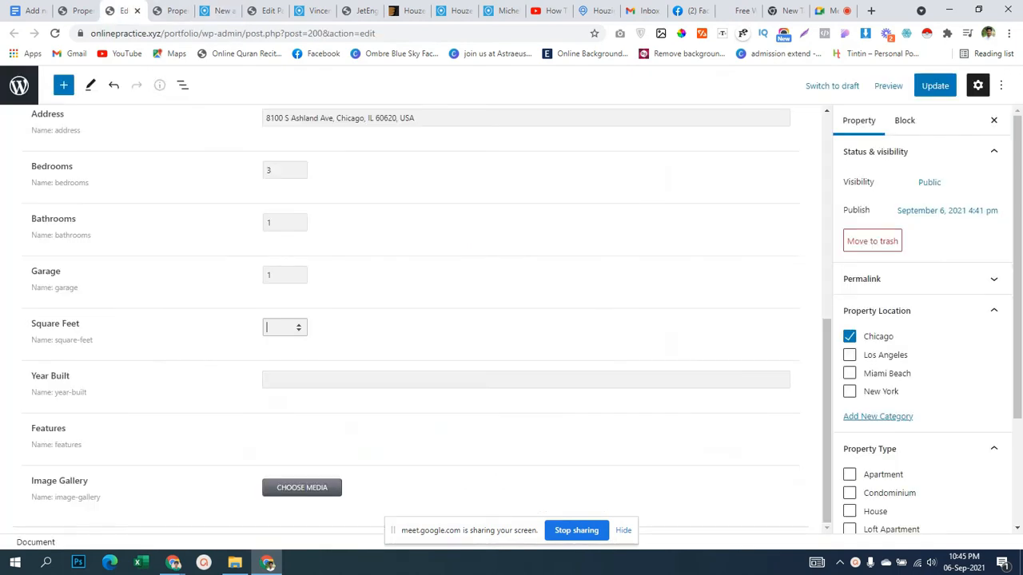
key("ctrl+v")
Enter 2016 as Year Built, save the property, and show the property list.
key("Tab")
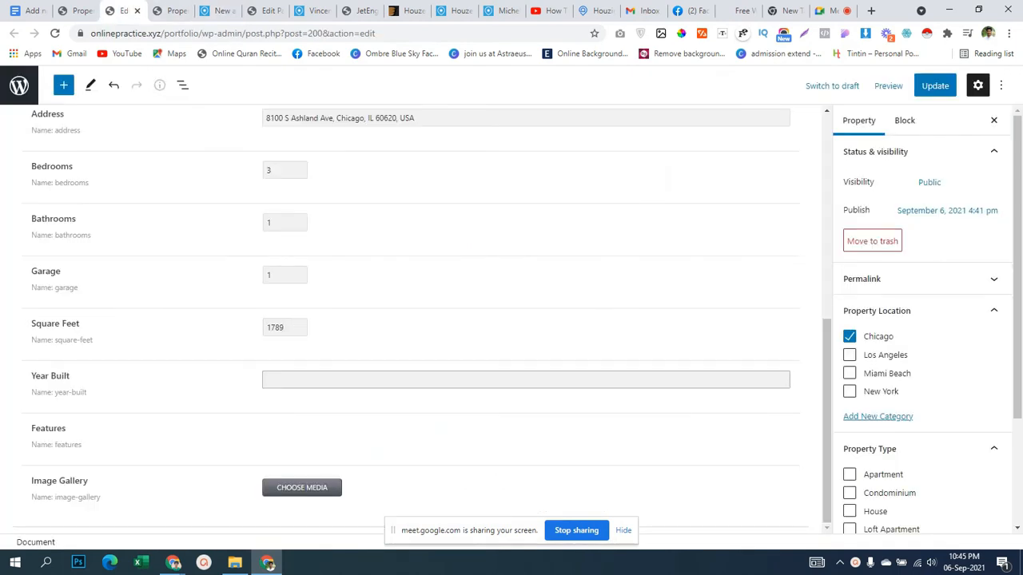
type("2016")
key("Tab")
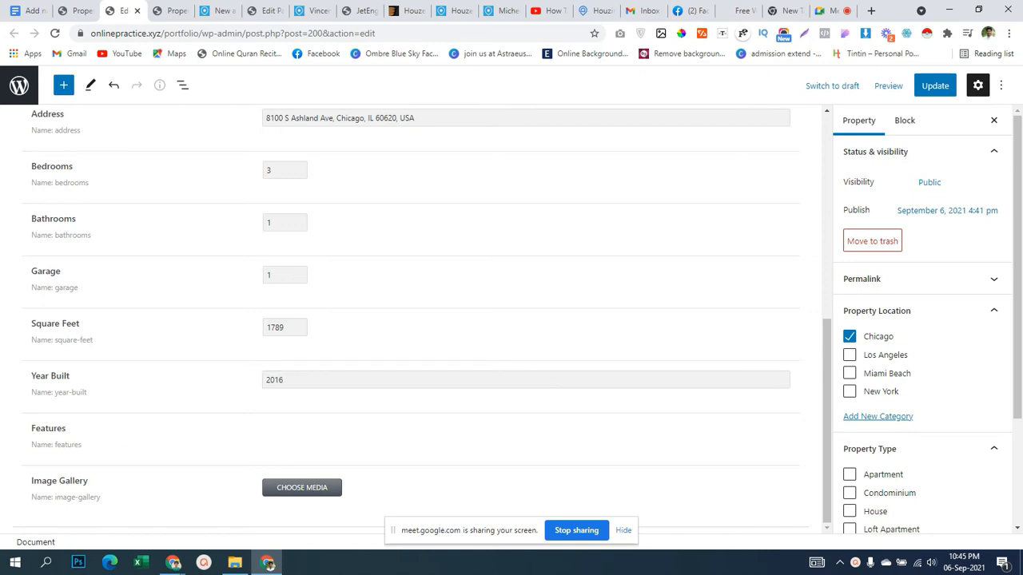
key("ctrl+s")
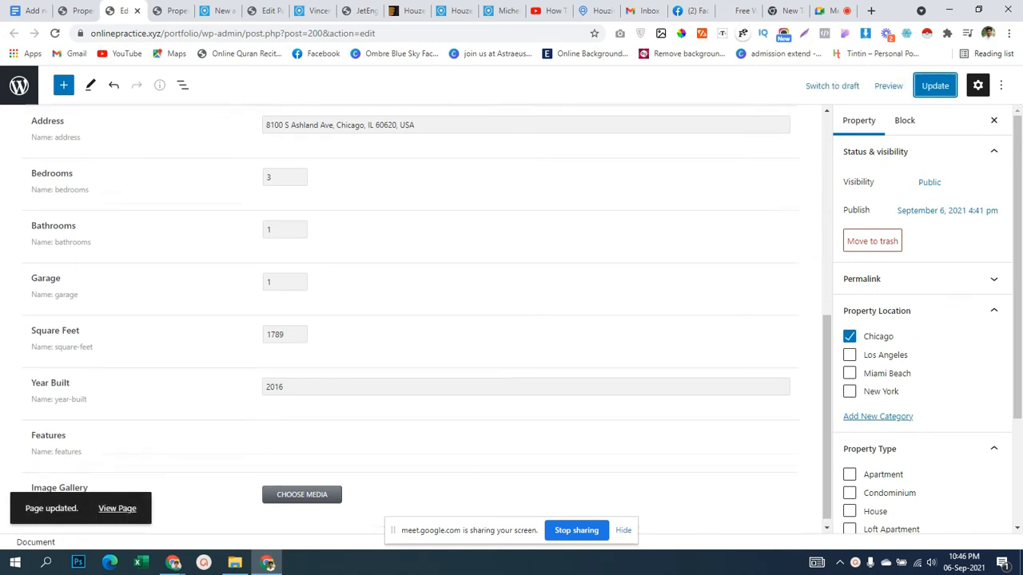
scroll(416, 319, "down", 5)
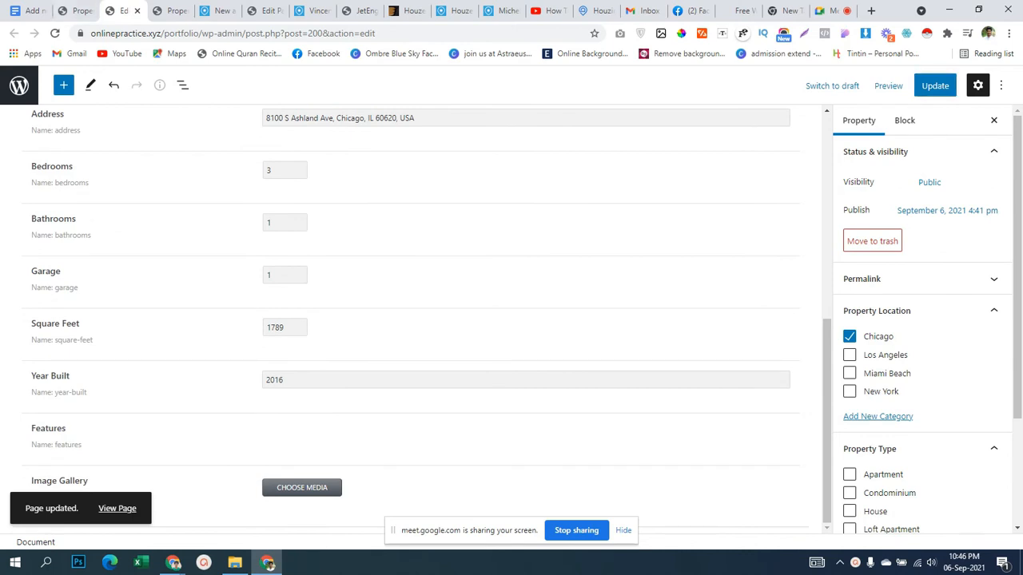
left_click(76, 11)
scroll(72, 320, "down", 3)
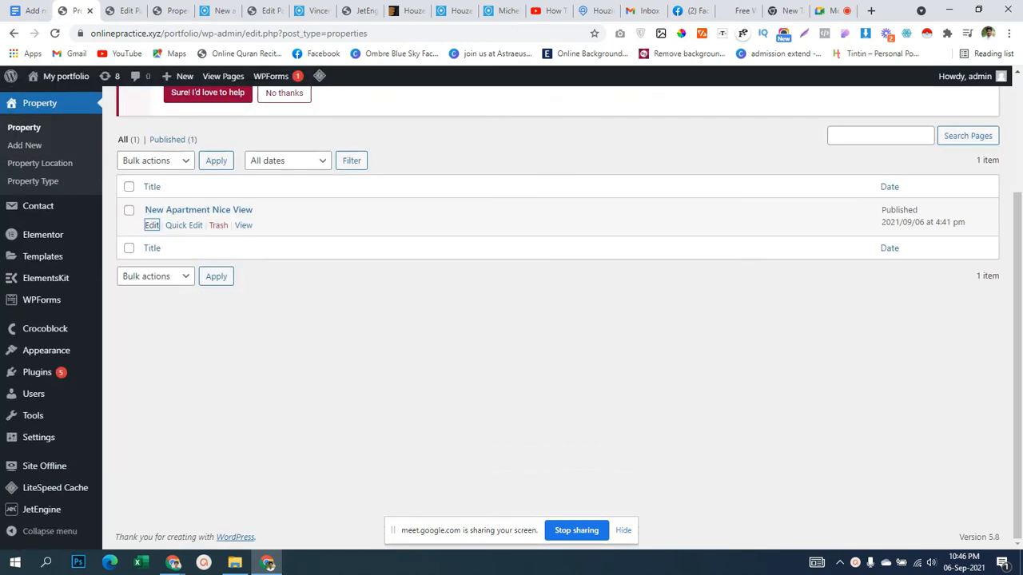
Open the Property post type's settings from JetEngine's post types list.
mouse_move(41, 510)
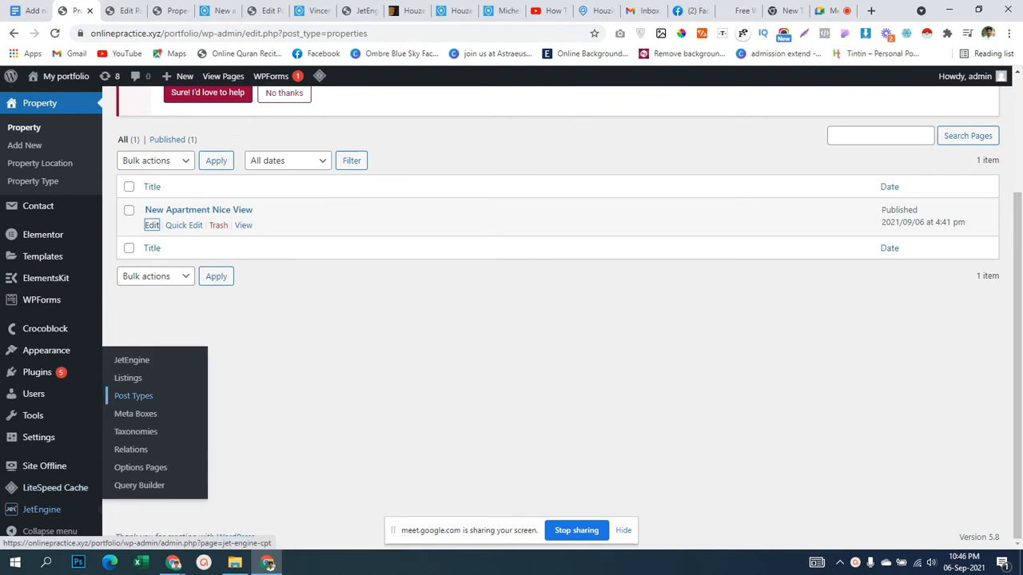
left_click(134, 396)
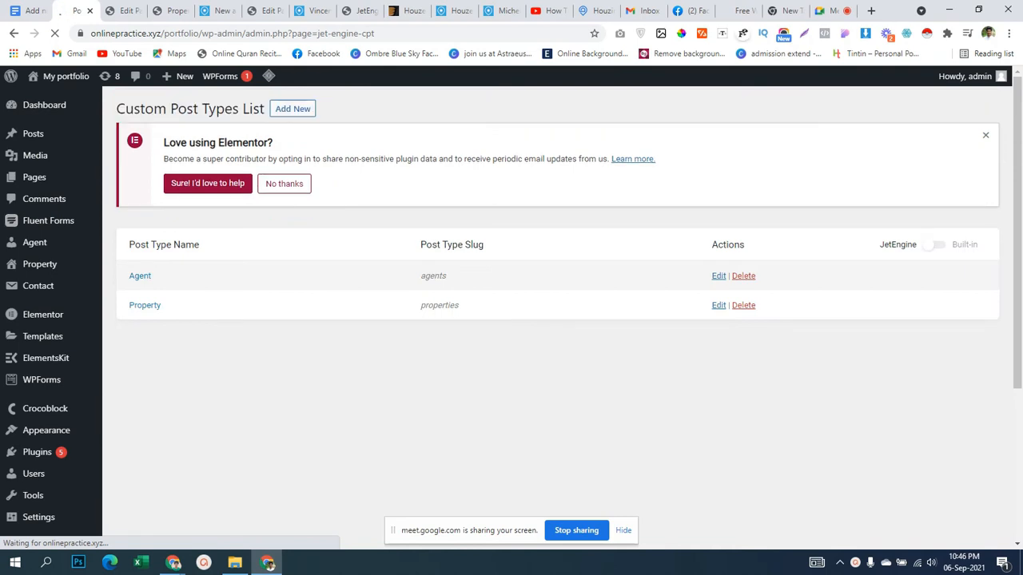
middle_click(719, 305)
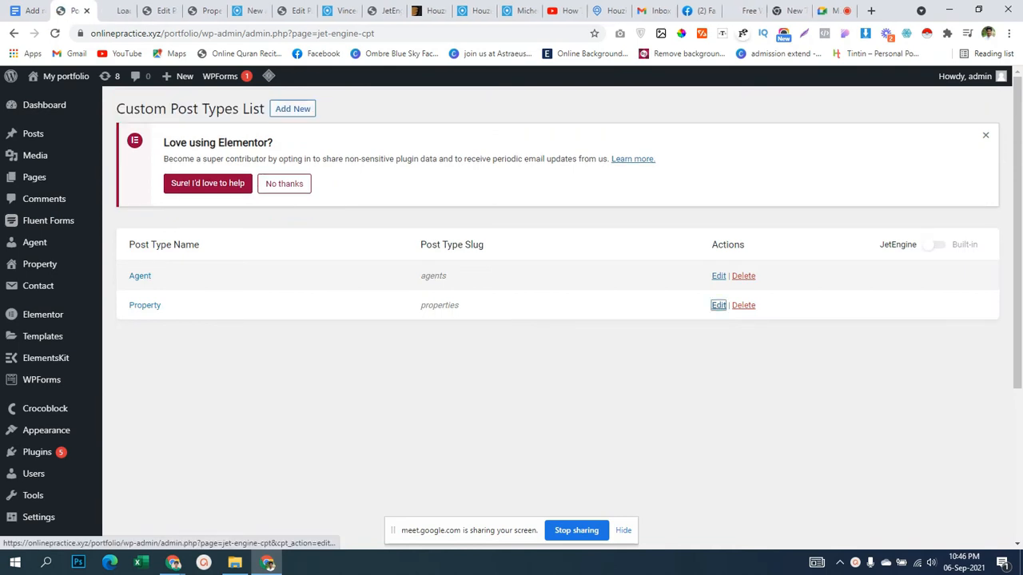
key("ctrl+Tab")
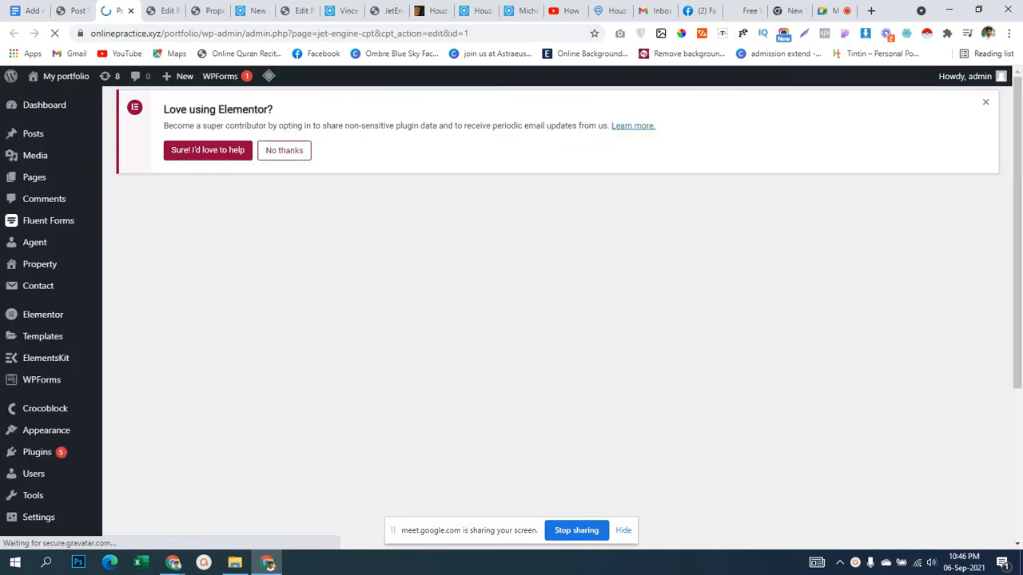
scroll(512, 320, "down", 3)
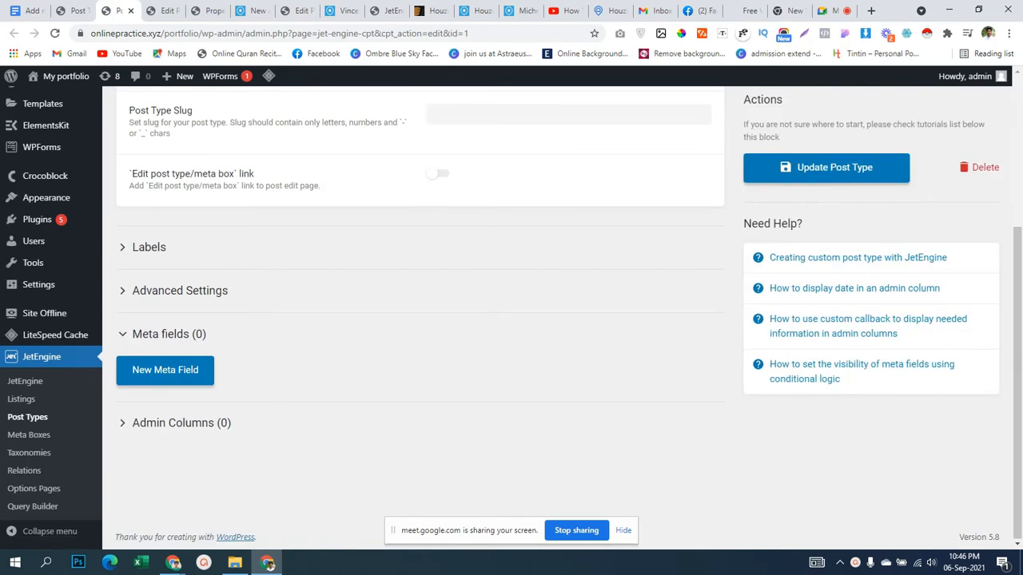
scroll(511, 320, "down", 7)
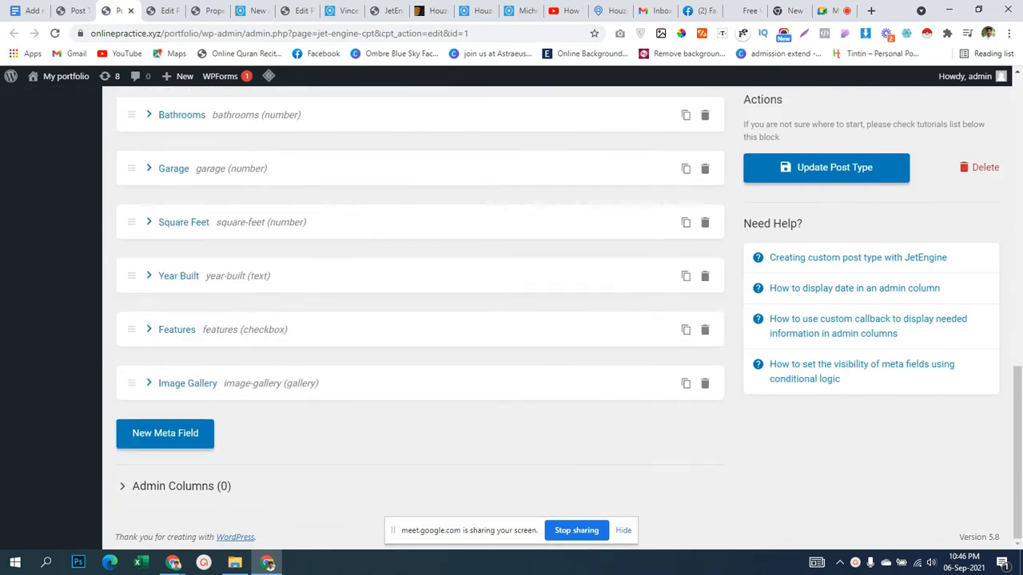
Set the Features meta field's glossary to Features.
left_click(177, 329)
scroll(421, 320, "down", 3)
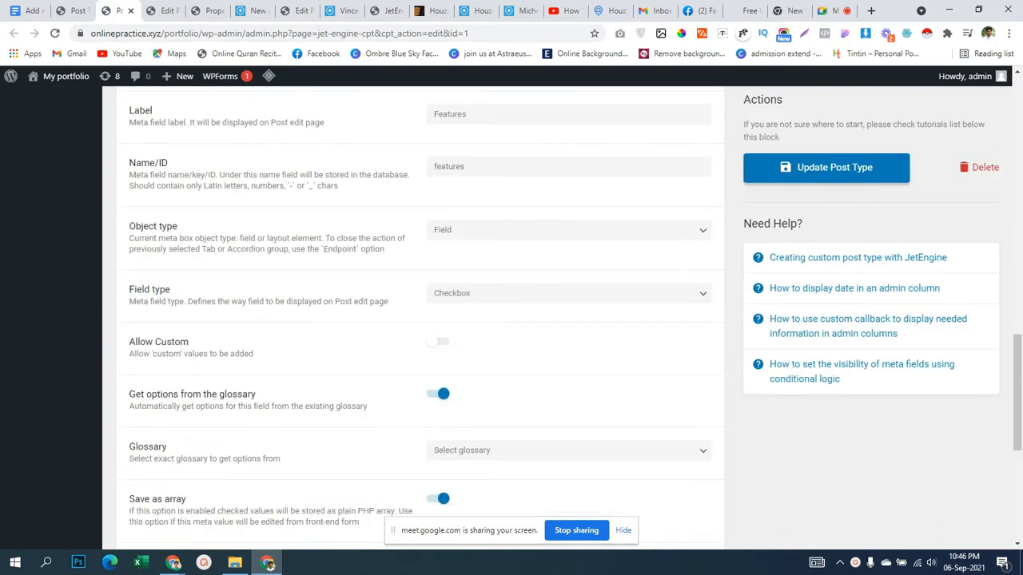
scroll(414, 320, "down", 2)
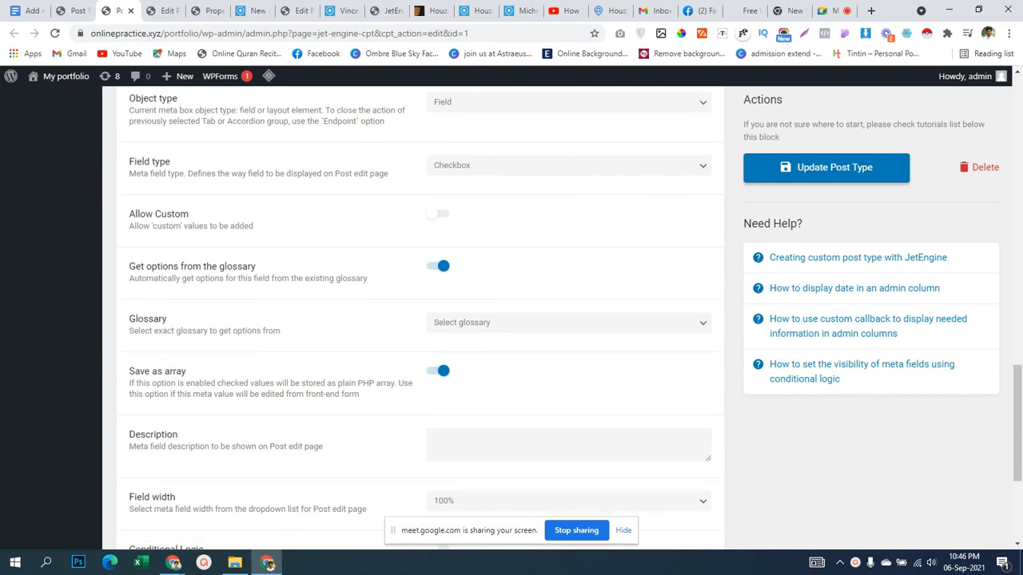
left_click(569, 323)
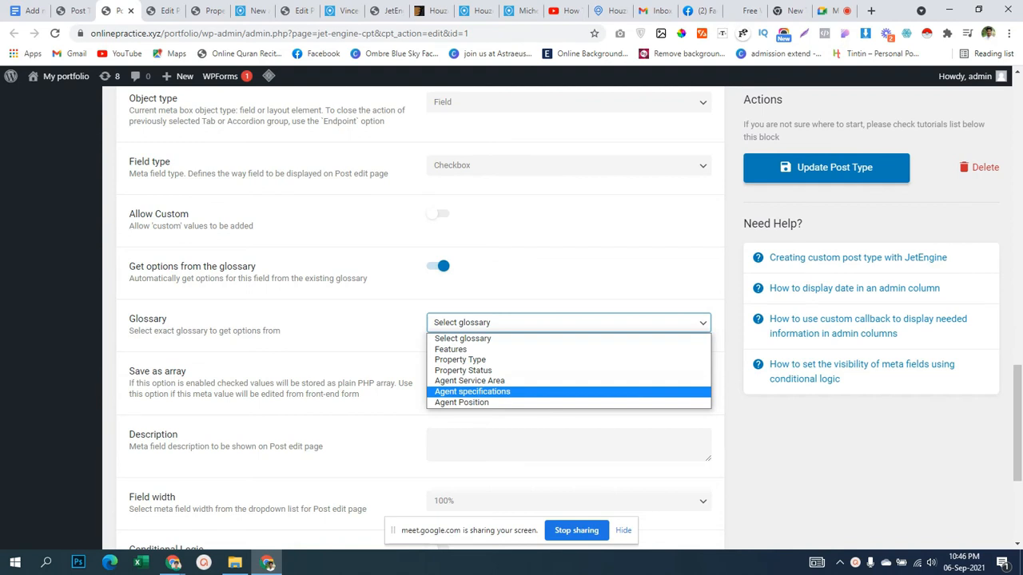
key("Up")
key("Up")
key("Up")
key("Up")
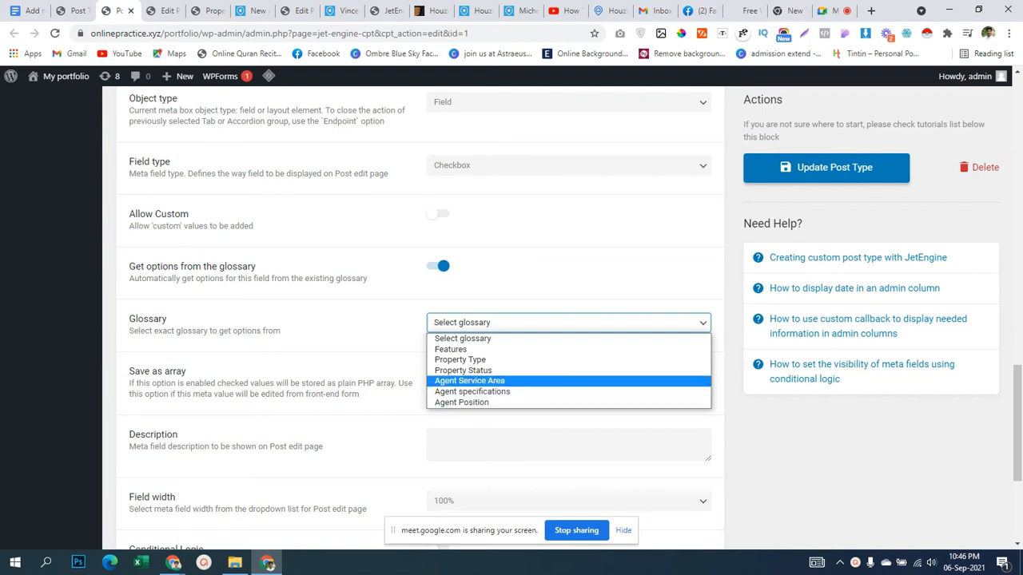
key("Return")
scroll(419, 320, "down", 3)
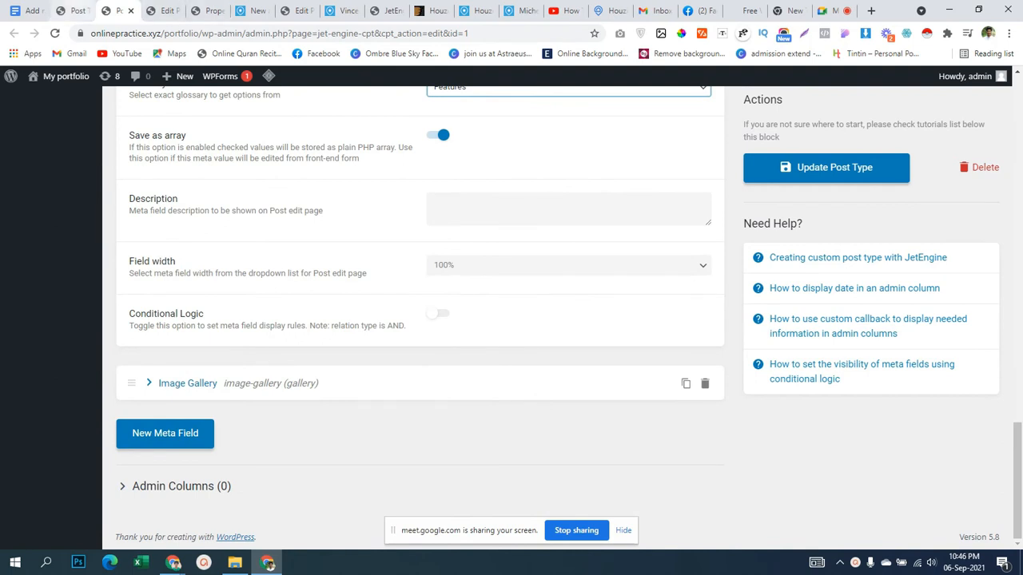
Update the Property post type, then update the property post.
left_click(74, 11)
left_click(162, 11)
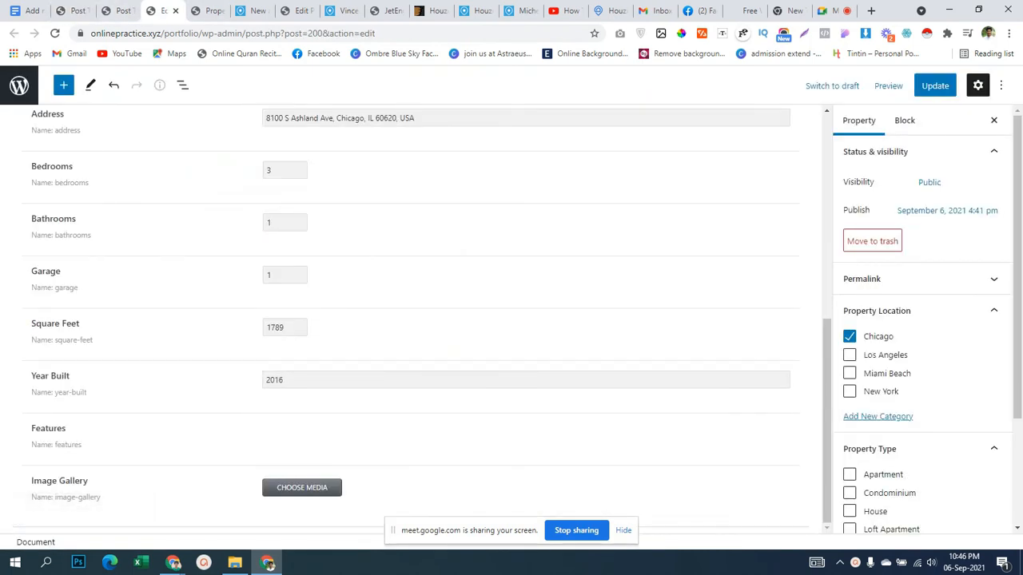
left_click(74, 11)
left_click(118, 11)
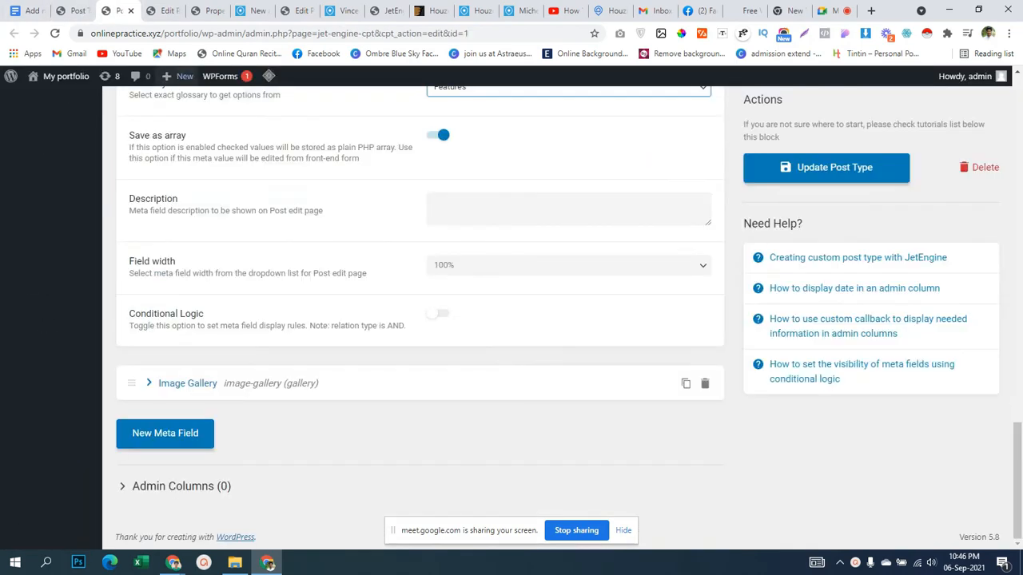
left_click(826, 168)
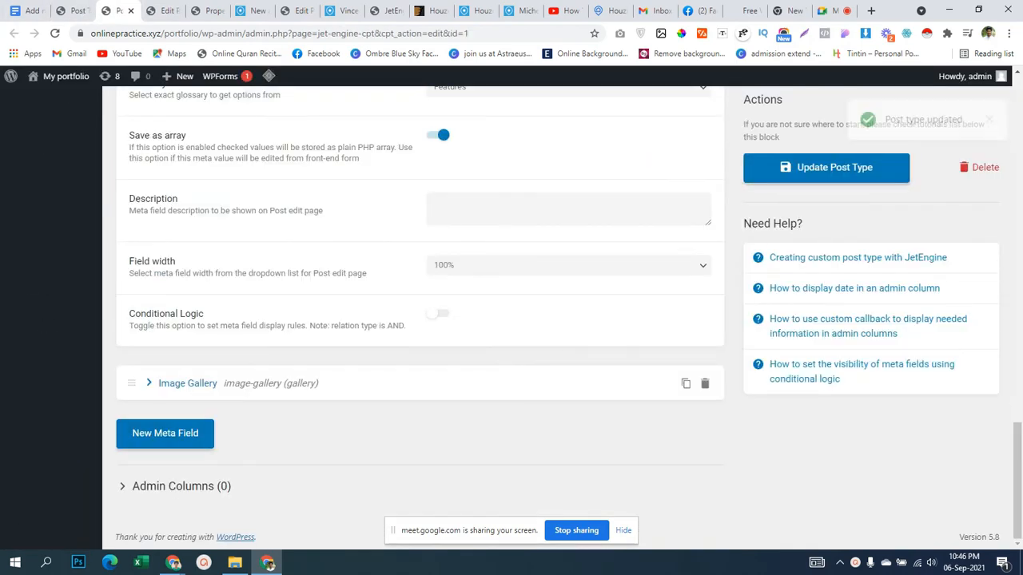
left_click(163, 11)
left_click(935, 85)
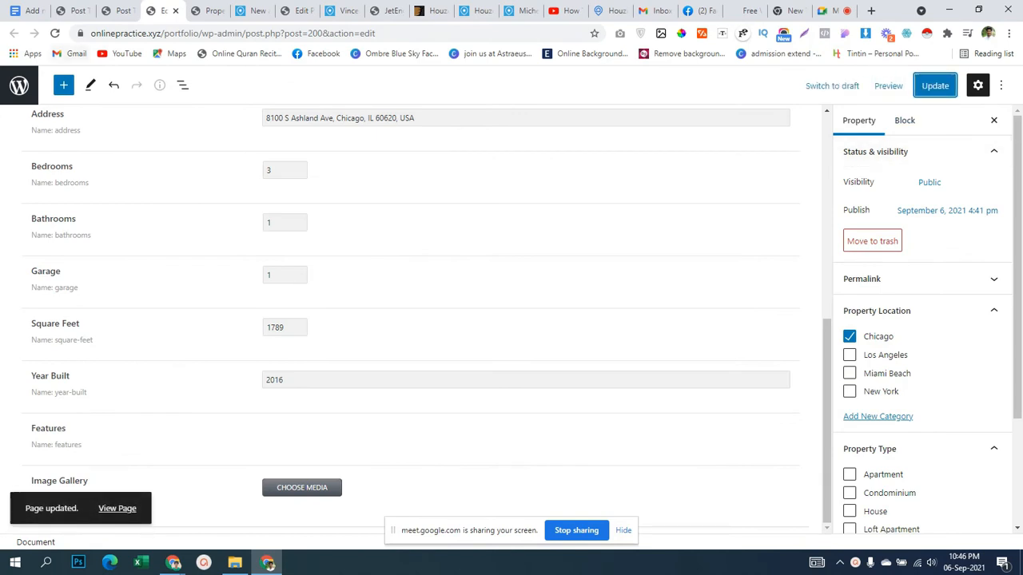
Reload the edit page and tick Air Conditioning, Barbeque, Refrigerator and Sauna.
left_click(55, 33)
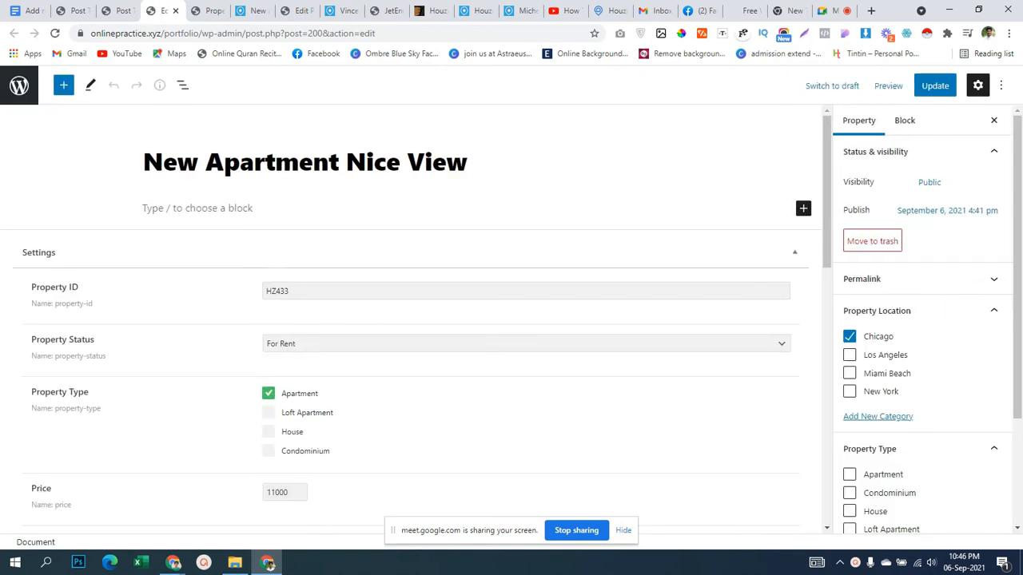
scroll(422, 317, "down", 9)
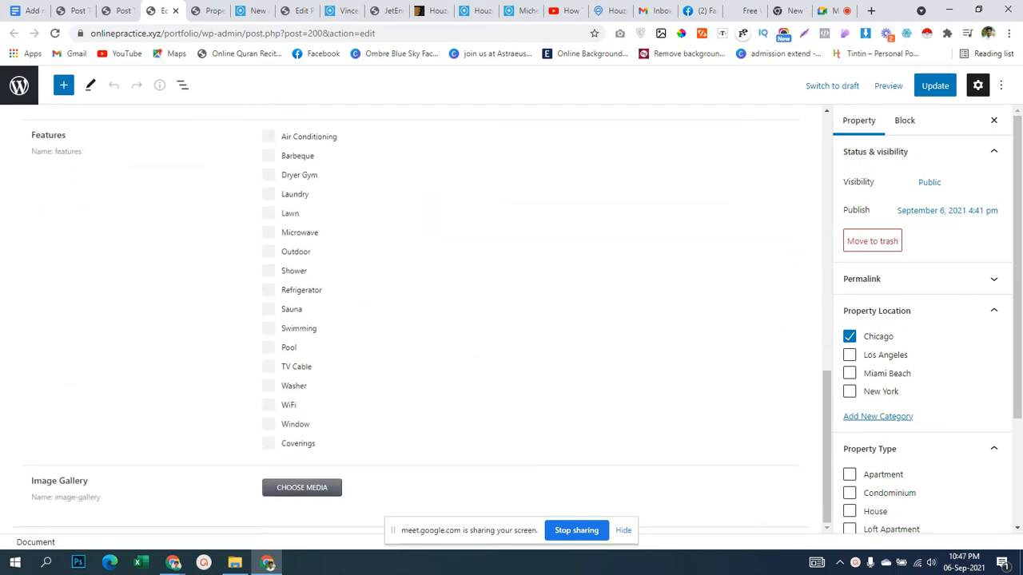
scroll(422, 316, "up", 1)
left_click(268, 200)
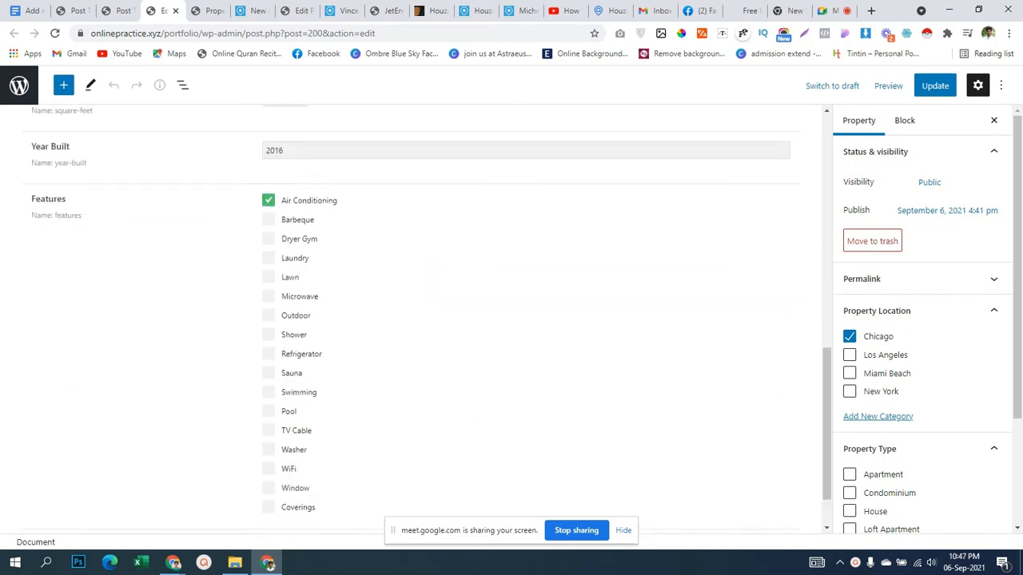
left_click(269, 220)
left_click(268, 354)
left_click(268, 373)
Tick Pool, TV Cable, Washer, WiFi, Coverings and Window, then open the gallery media library.
left_click(268, 412)
left_click(268, 431)
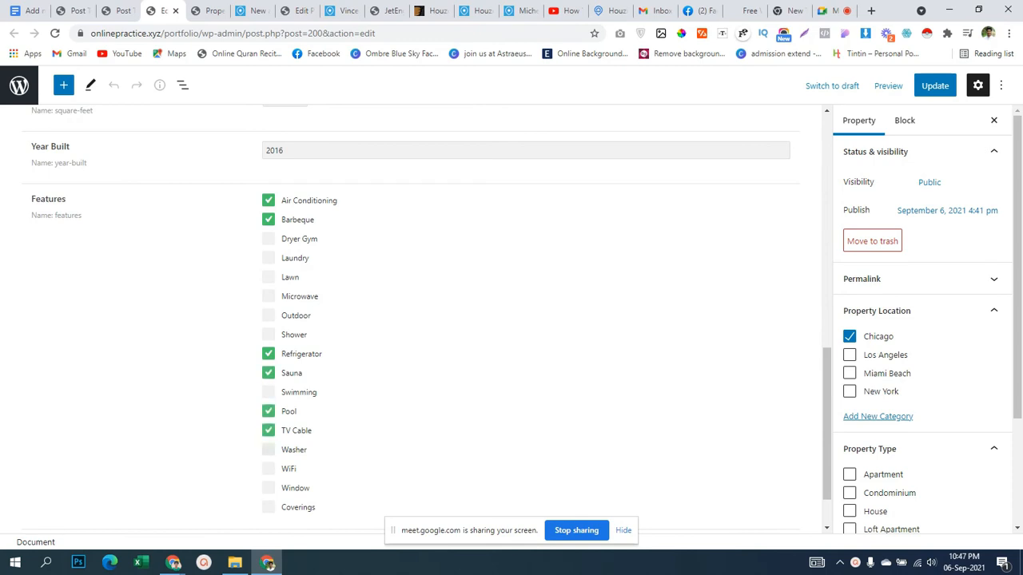
left_click(269, 450)
left_click(268, 469)
scroll(422, 316, "down", 1)
left_click(269, 444)
left_click(268, 425)
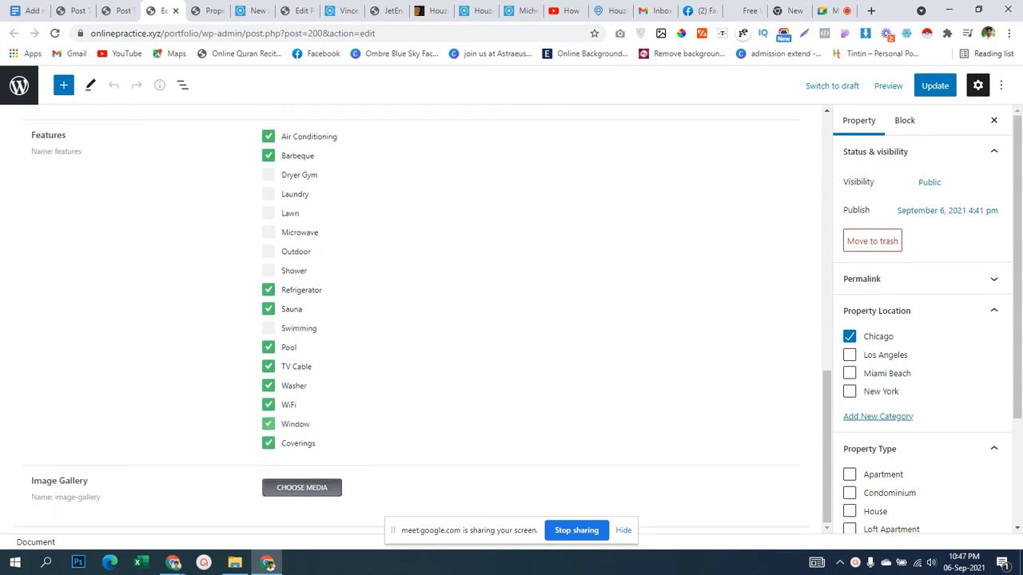
left_click(302, 487)
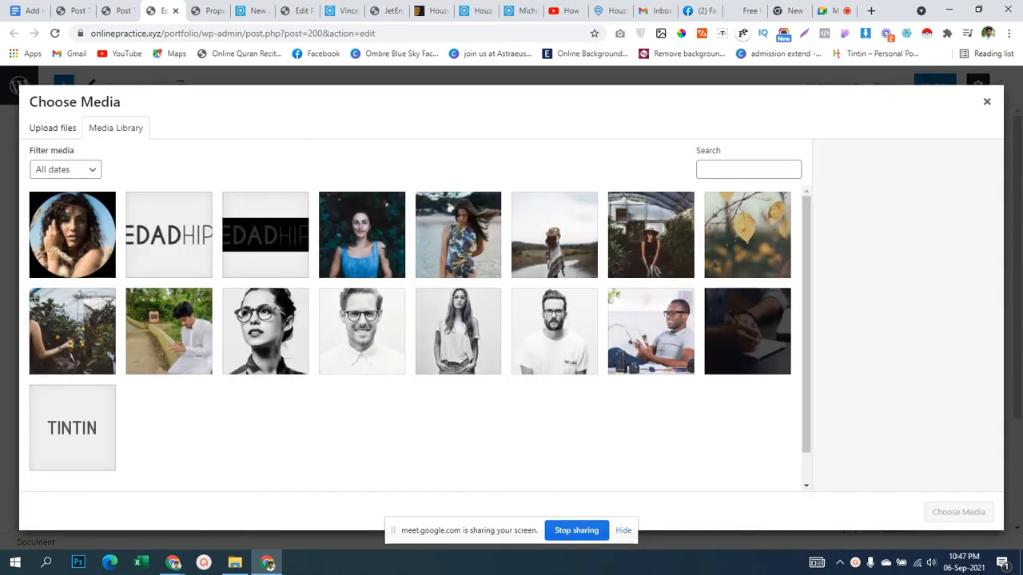
Upload the eight apartment photos from the Downloads folder.
left_click(53, 128)
left_click(512, 313)
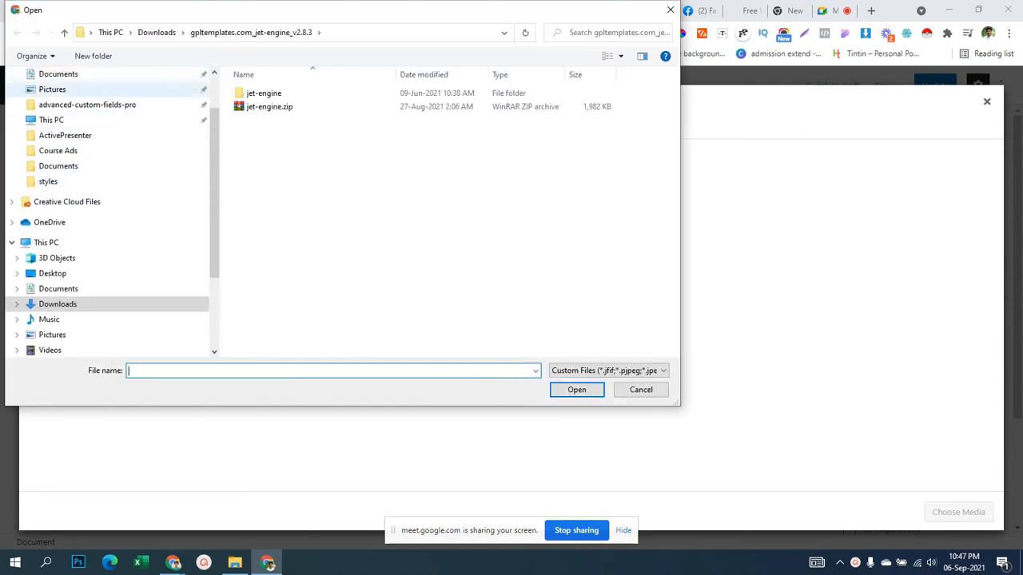
scroll(104, 104, "up", 2)
left_click(58, 115)
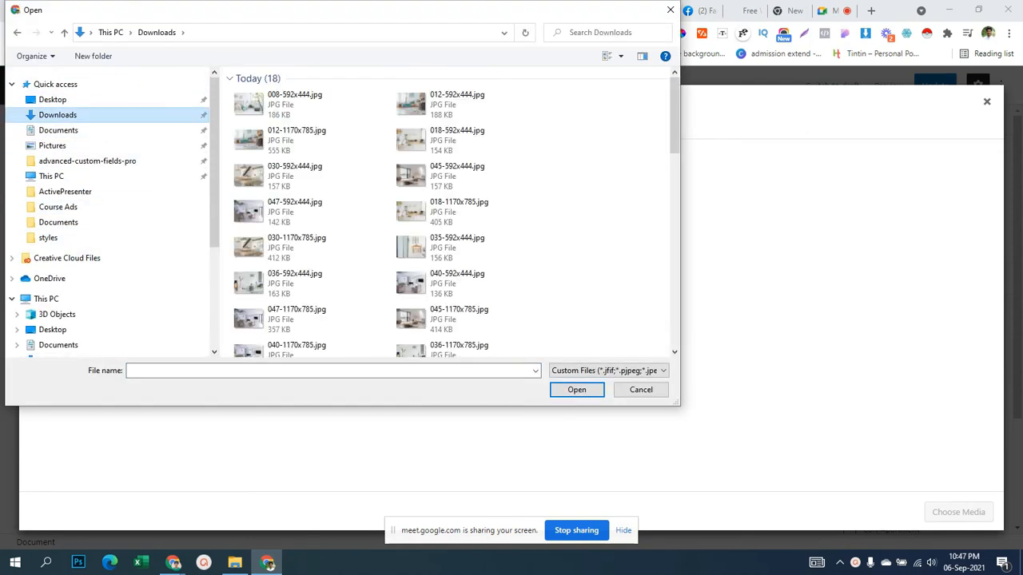
scroll(312, 336, "down", 5)
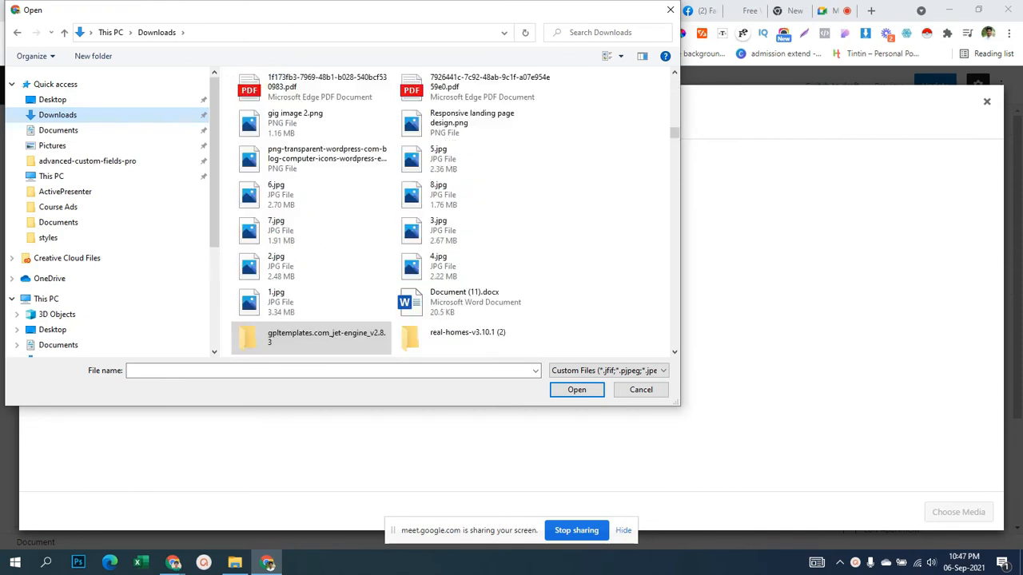
scroll(311, 336, "down", 10)
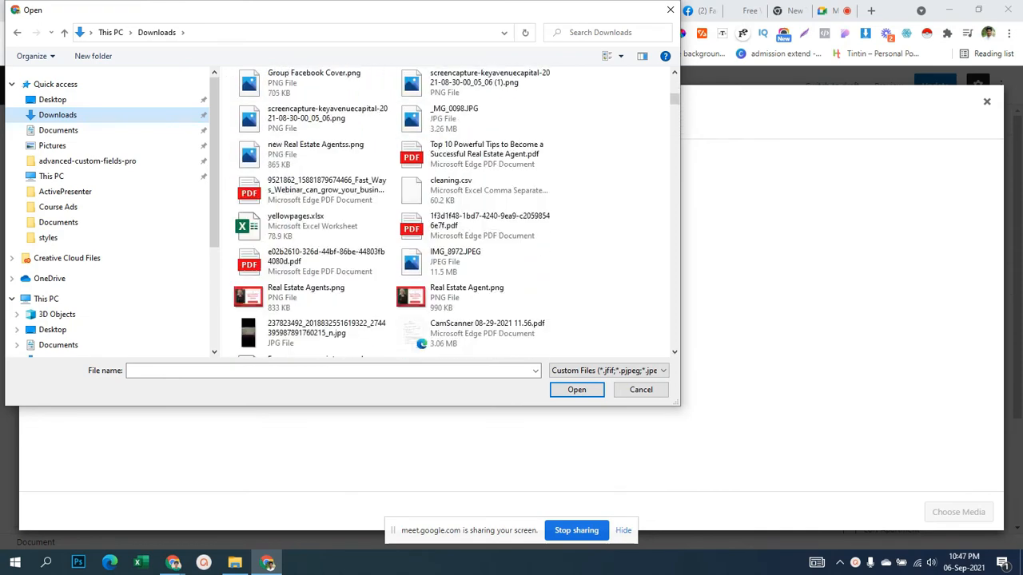
scroll(448, 216, "up", 15)
left_click_drag(572, 190, 859, 279)
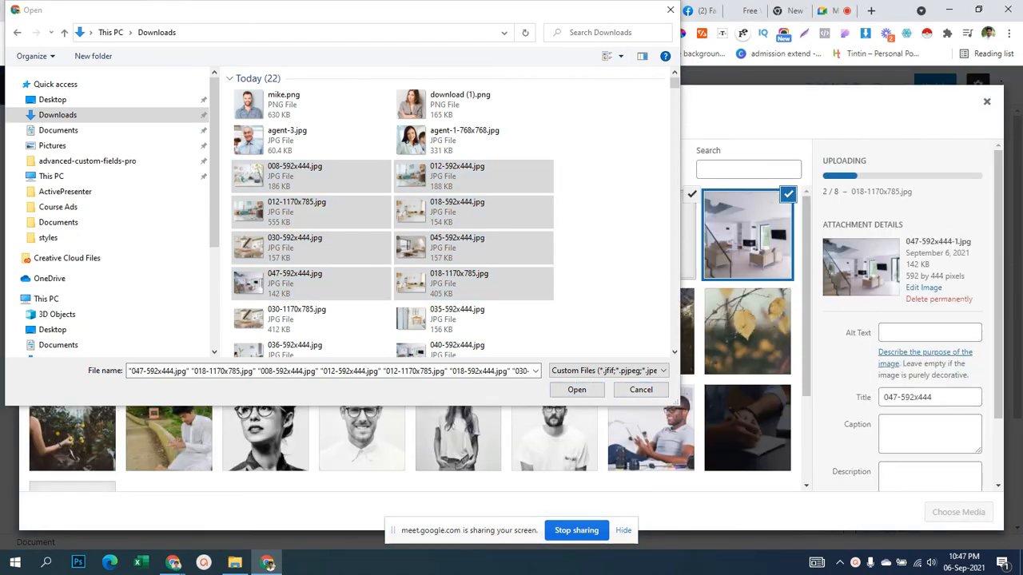
key("Escape")
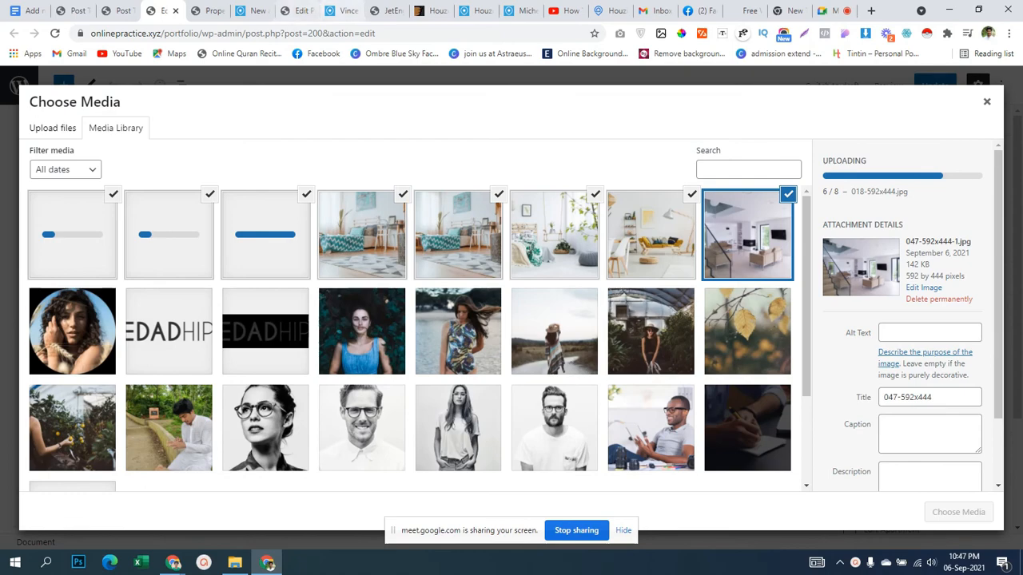
Add the eight uploaded photos to the property's Image Gallery.
left_click(252, 10)
scroll(394, 279, "up", 4)
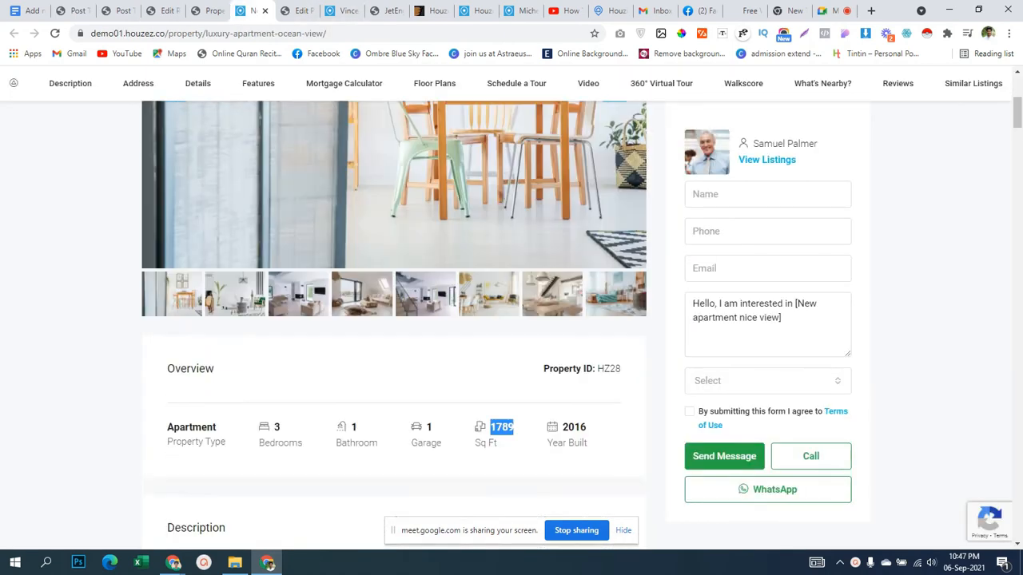
scroll(394, 280, "down", 3)
left_click(208, 11)
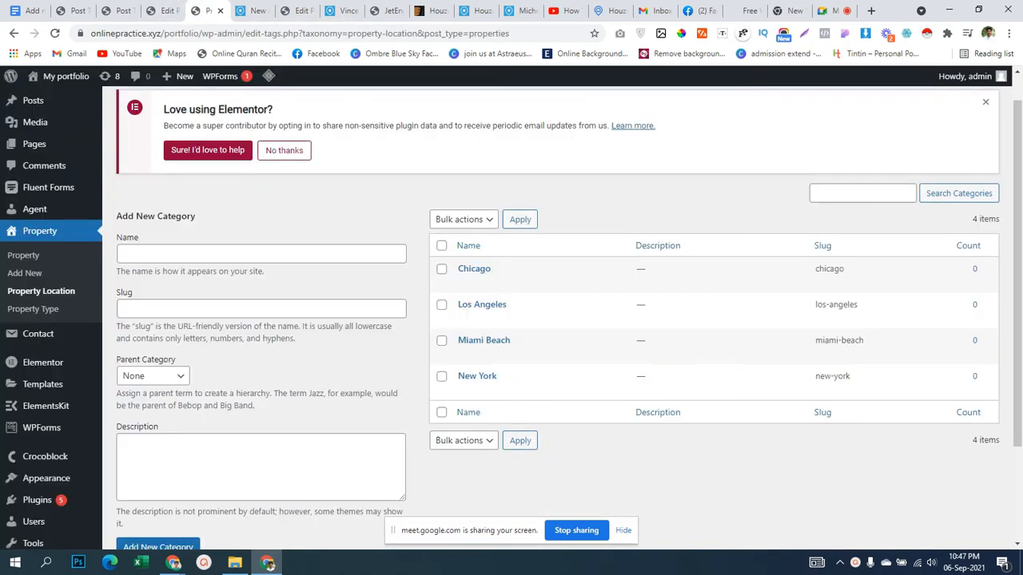
left_click(163, 11)
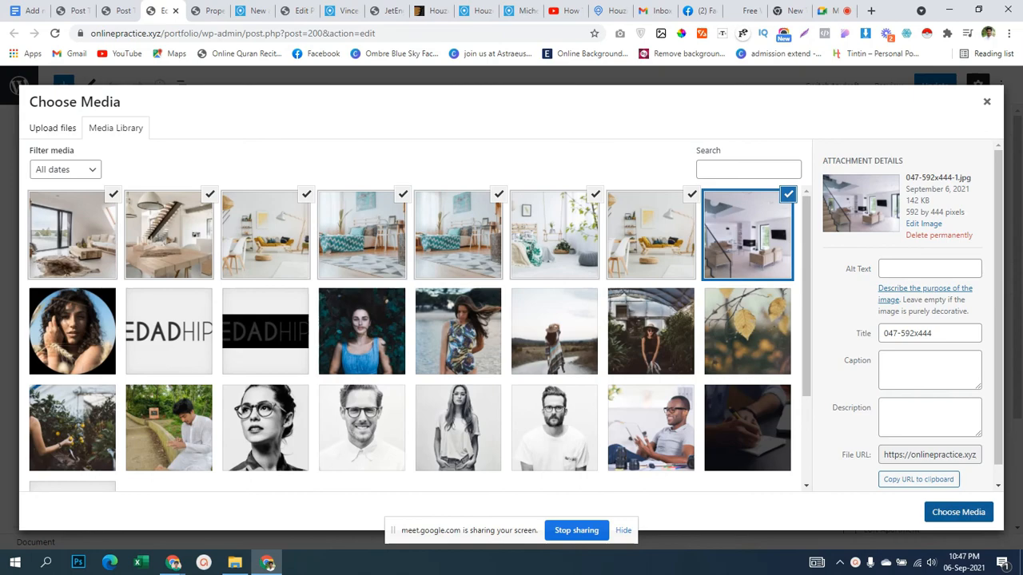
left_click(959, 512)
scroll(415, 320, "down", 2)
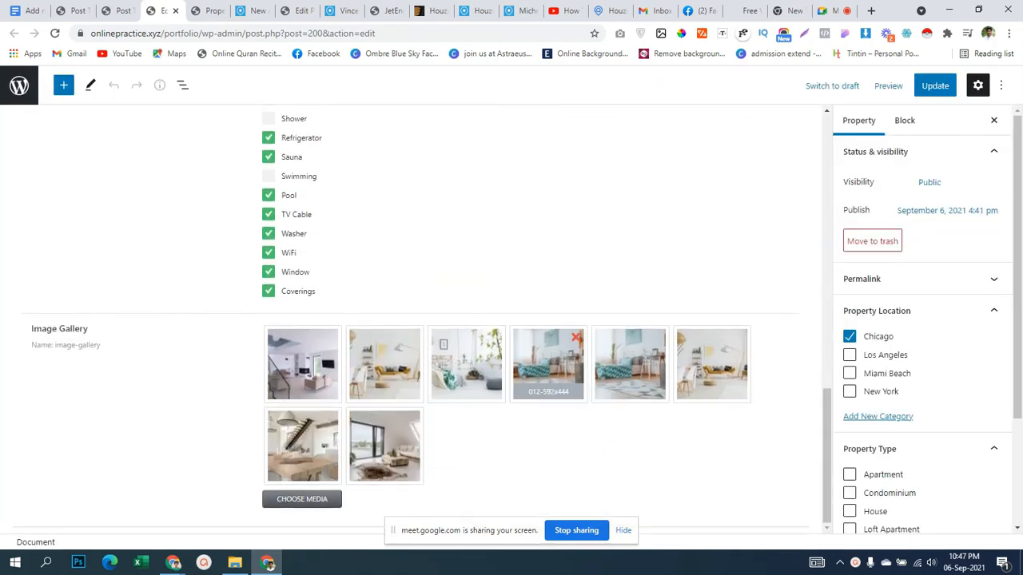
Mark the property type as Apartment.
scroll(416, 320, "up", 4)
scroll(919, 335, "down", 2)
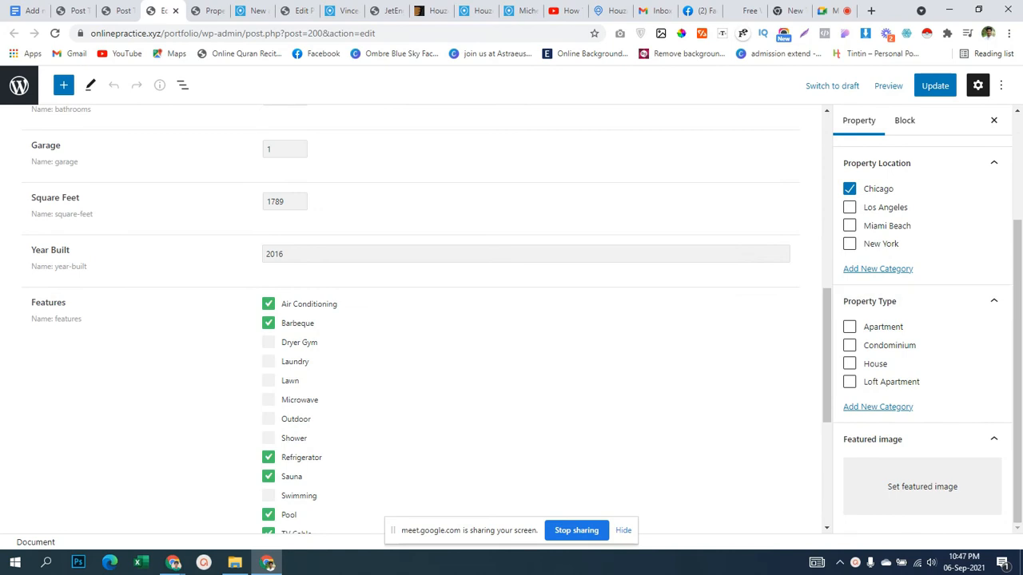
left_click(850, 327)
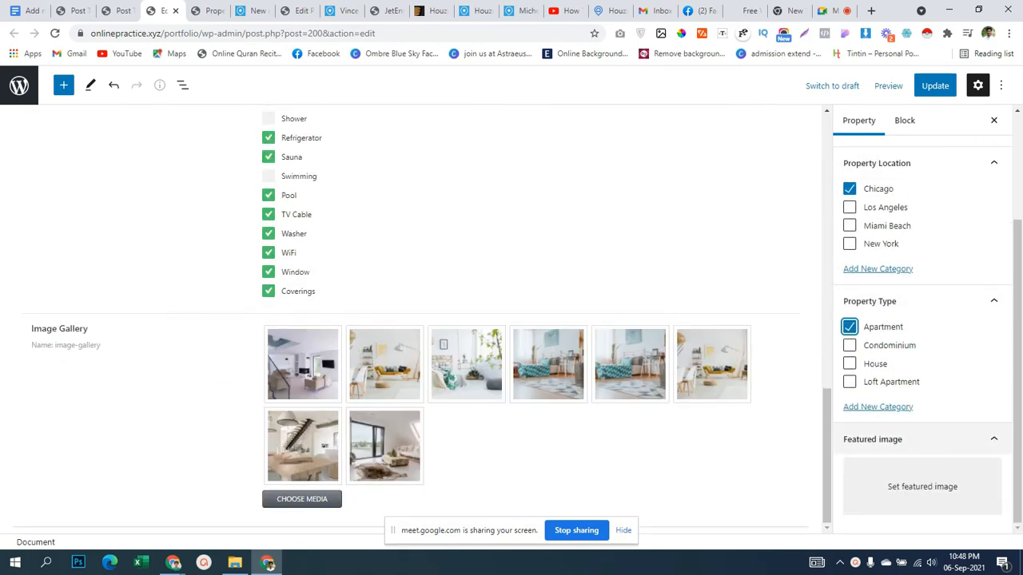
Set photo 012-1170x785.jpg as the featured image and update the post.
left_click(922, 487)
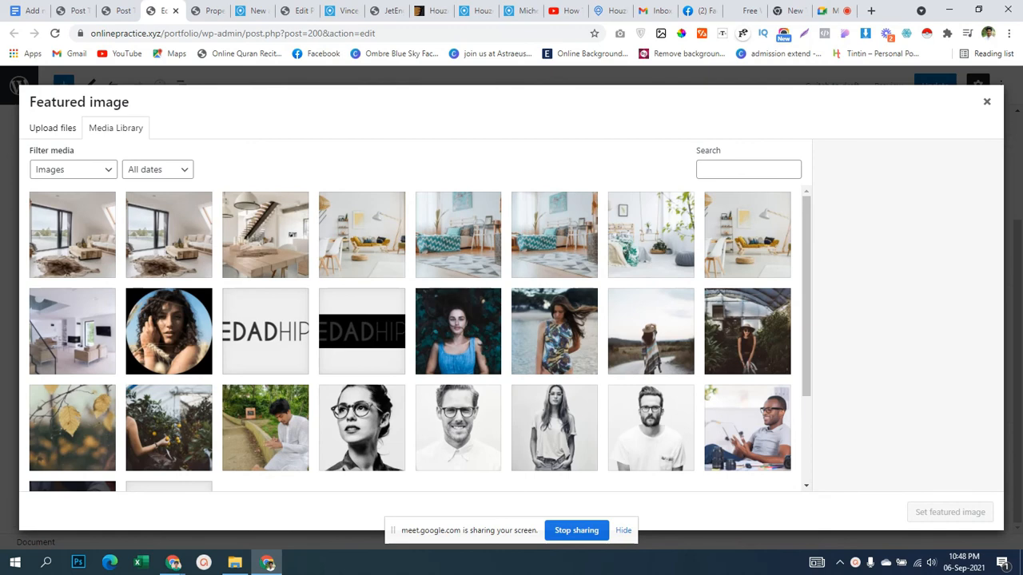
left_click(458, 235)
left_click(747, 235)
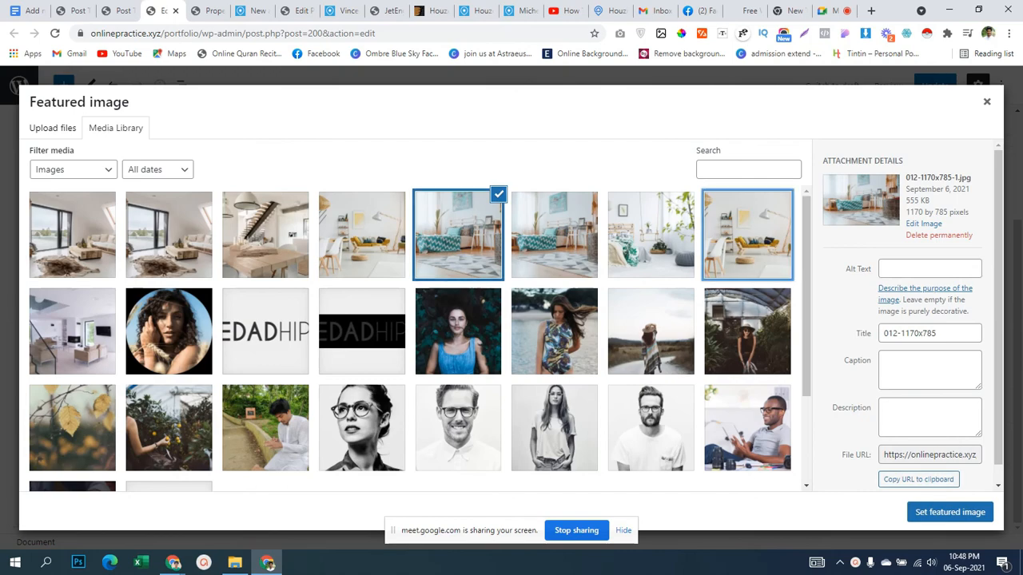
left_click(950, 512)
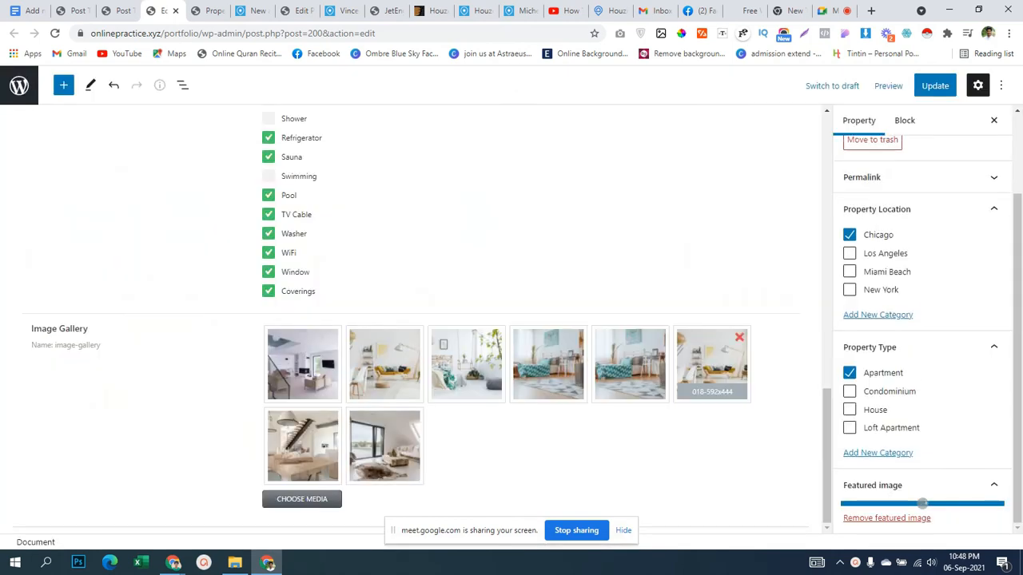
scroll(922, 320, "up", 2)
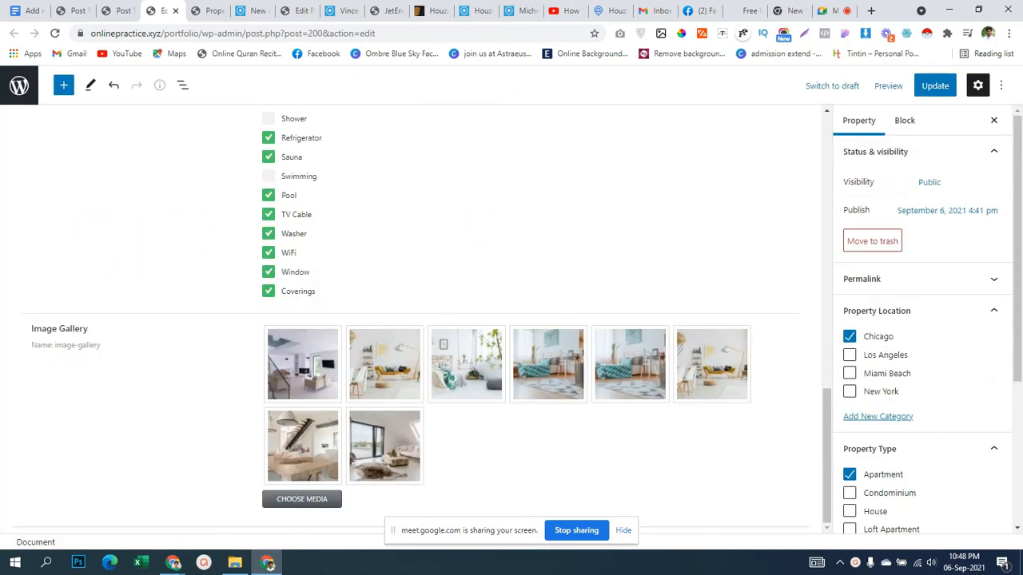
left_click(935, 85)
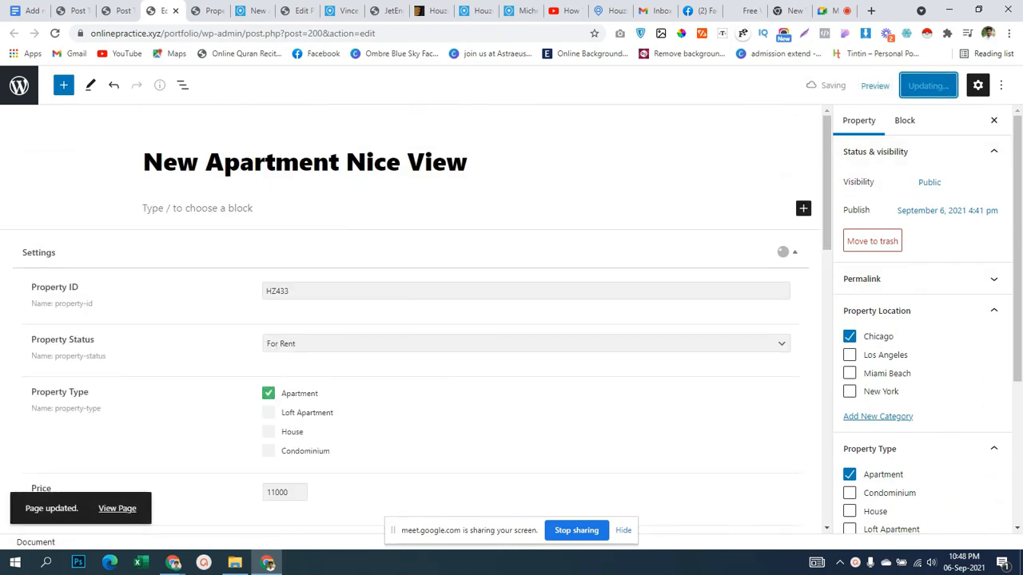
scroll(923, 336, "down", 1)
scroll(922, 335, "up", 3)
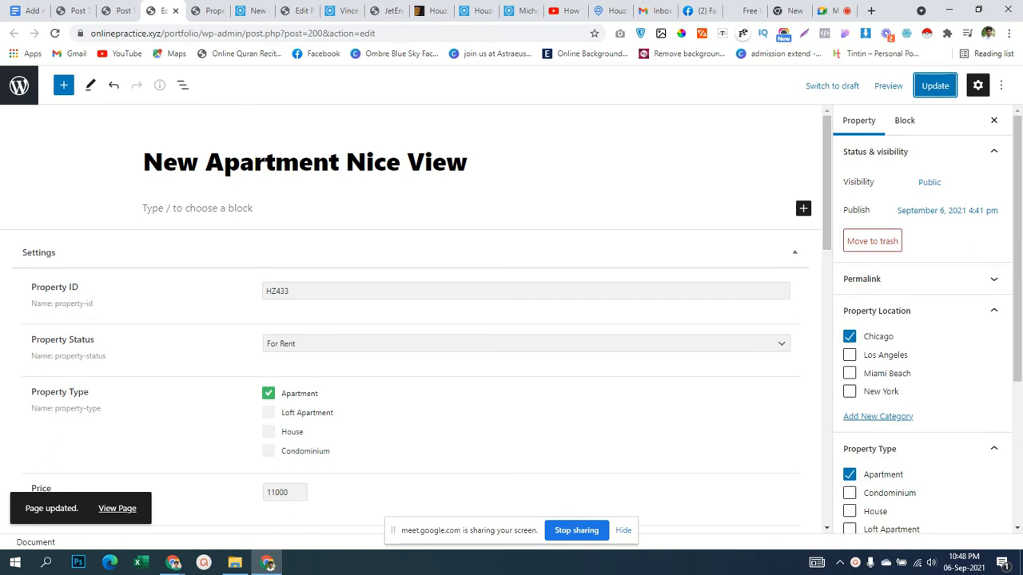
scroll(412, 319, "down", 15)
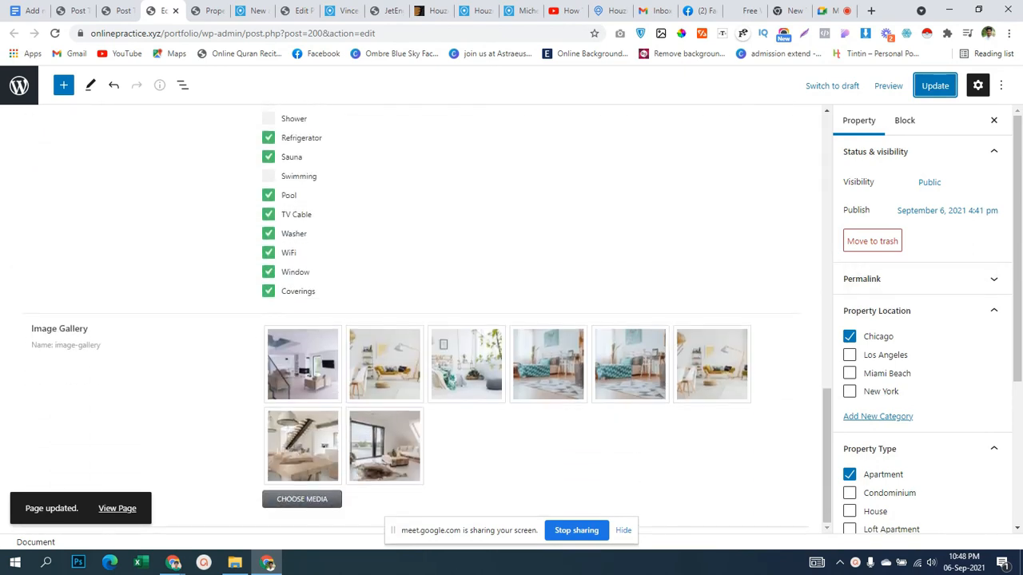
scroll(412, 319, "up", 15)
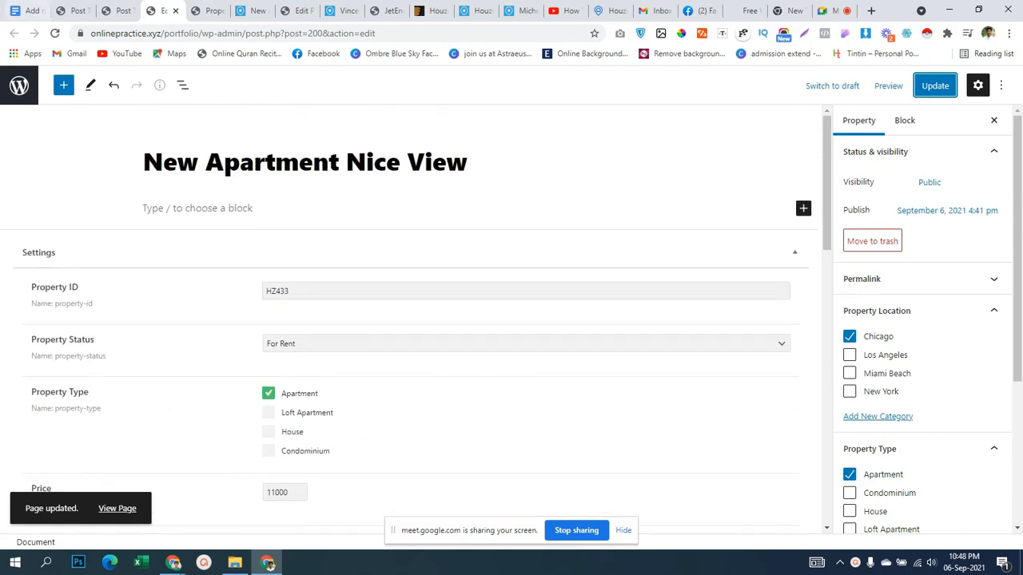
Scroll through the Property post type settings.
left_click(113, 11)
scroll(419, 320, "up", 10)
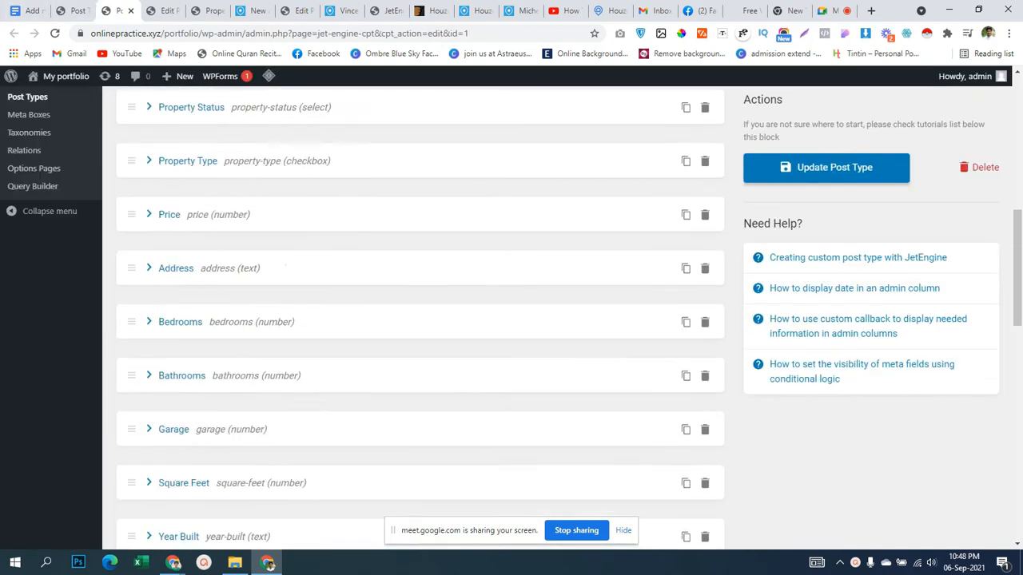
scroll(419, 319, "up", 6)
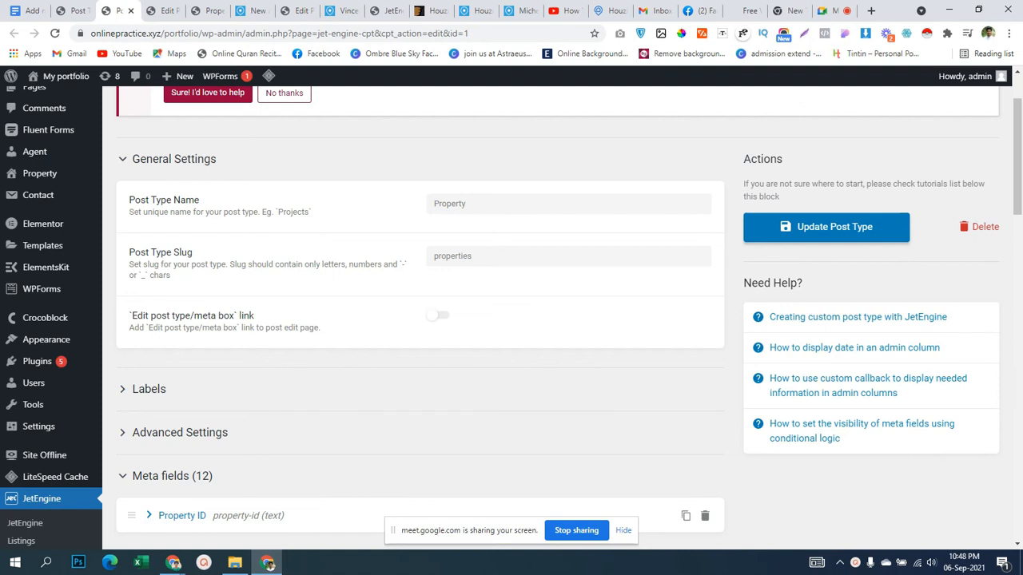
scroll(511, 320, "up", 1)
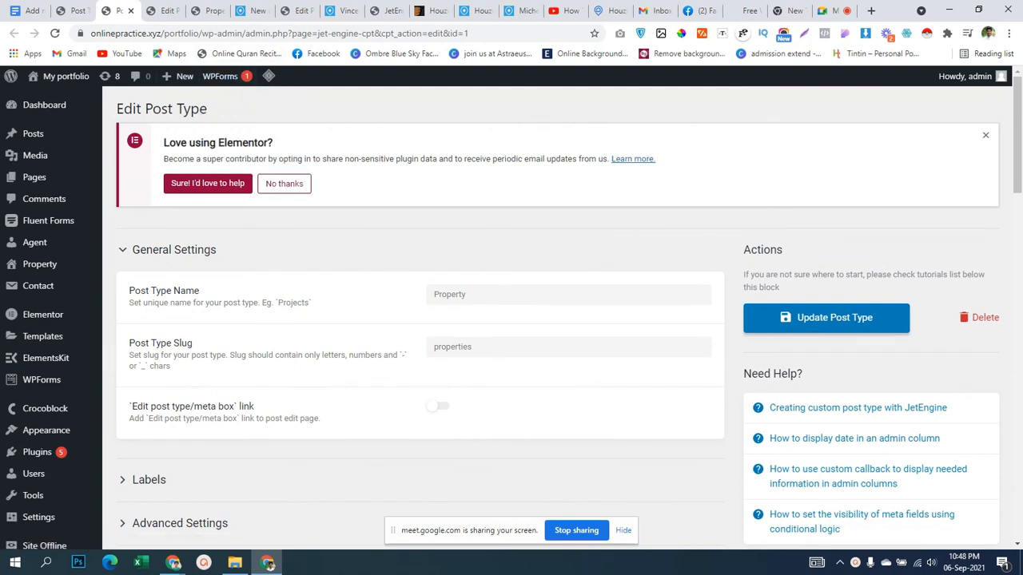
scroll(512, 320, "down", 4)
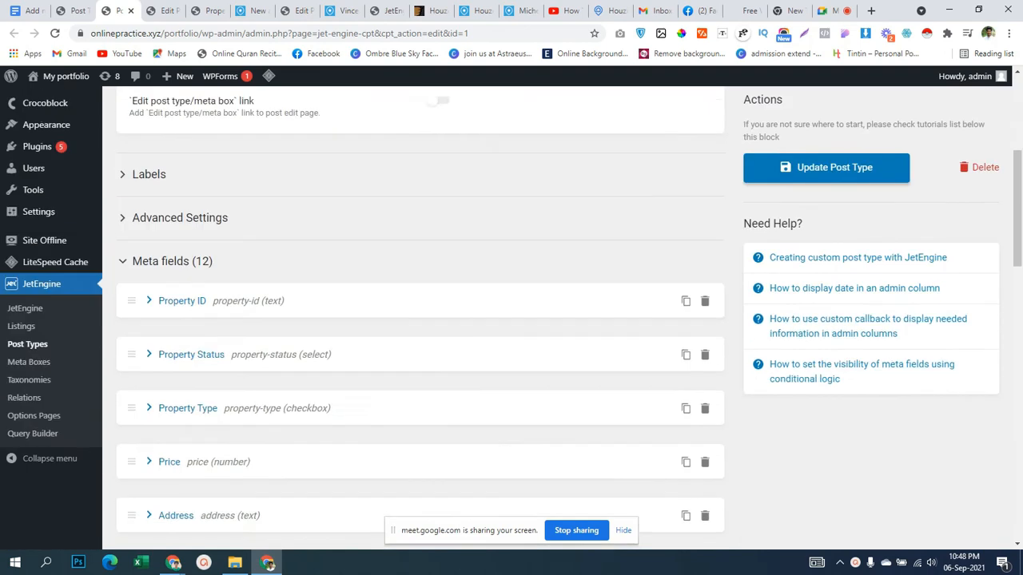
scroll(511, 320, "up", 4)
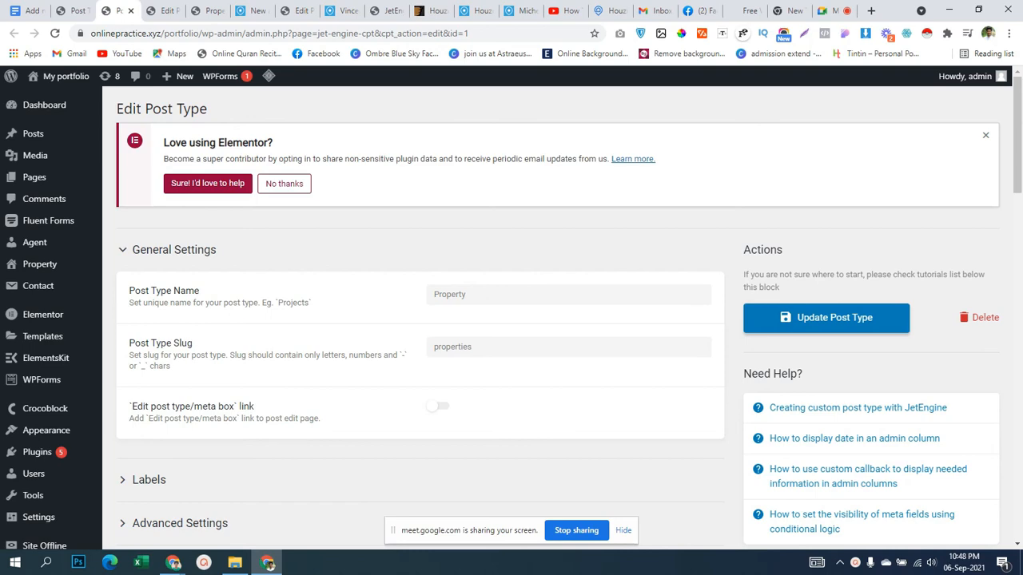
scroll(512, 320, "down", 4)
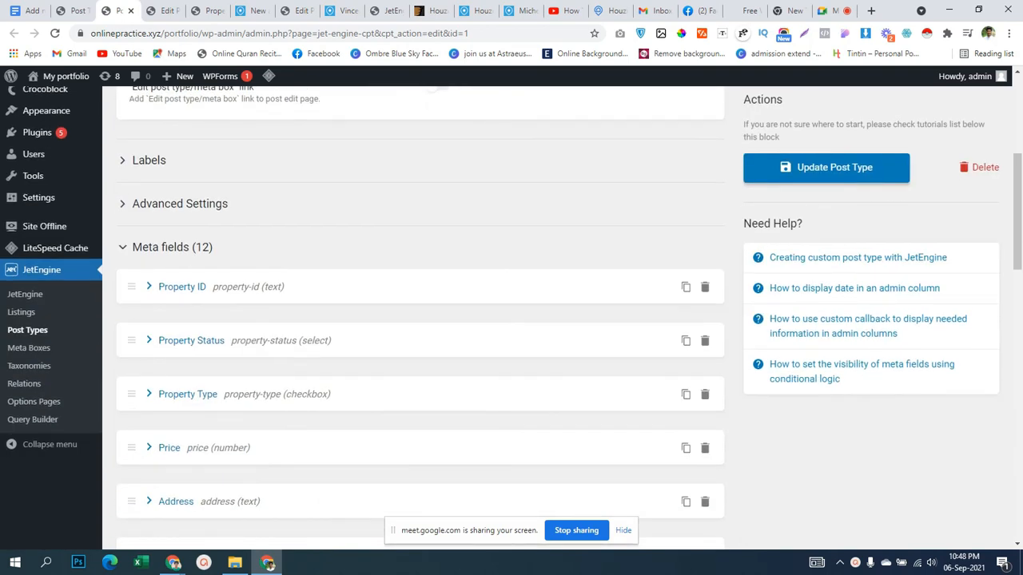
scroll(512, 320, "up", 4)
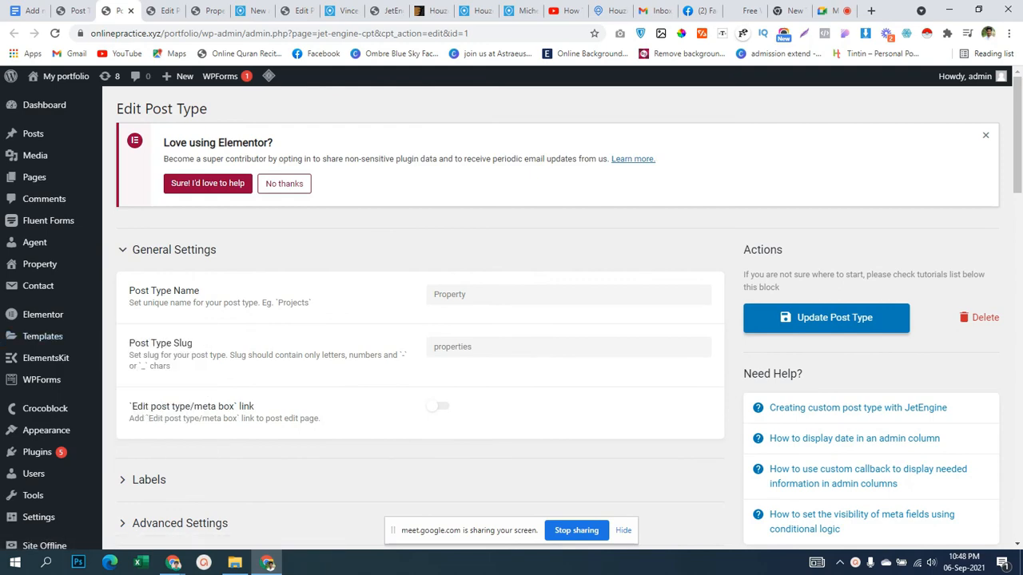
View the agent's profile, then the Houzez home page's Featured Listings.
left_click(298, 10)
left_click(339, 11)
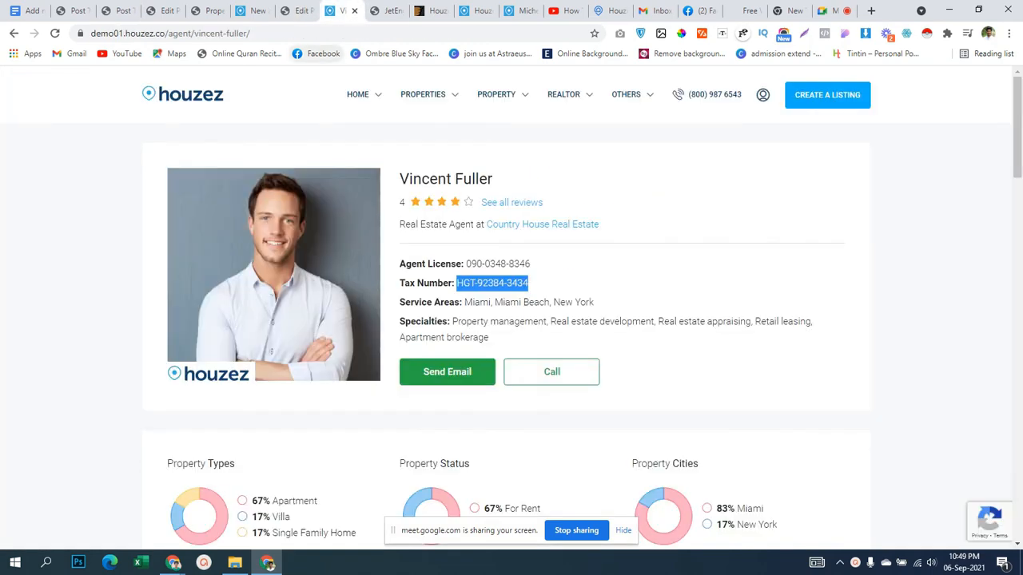
left_click(475, 10)
scroll(495, 336, "down", 3)
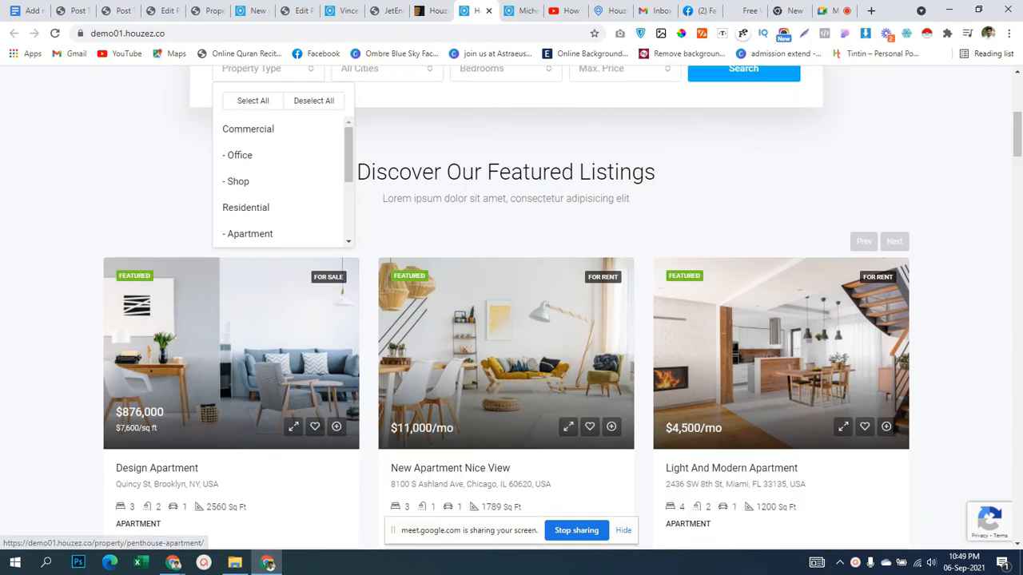
scroll(505, 308, "down", 3)
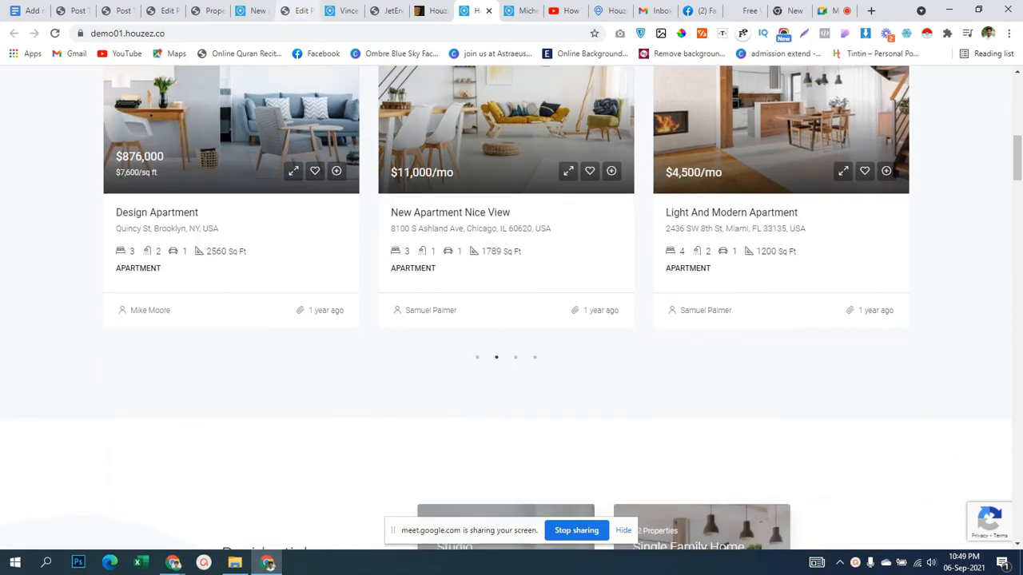